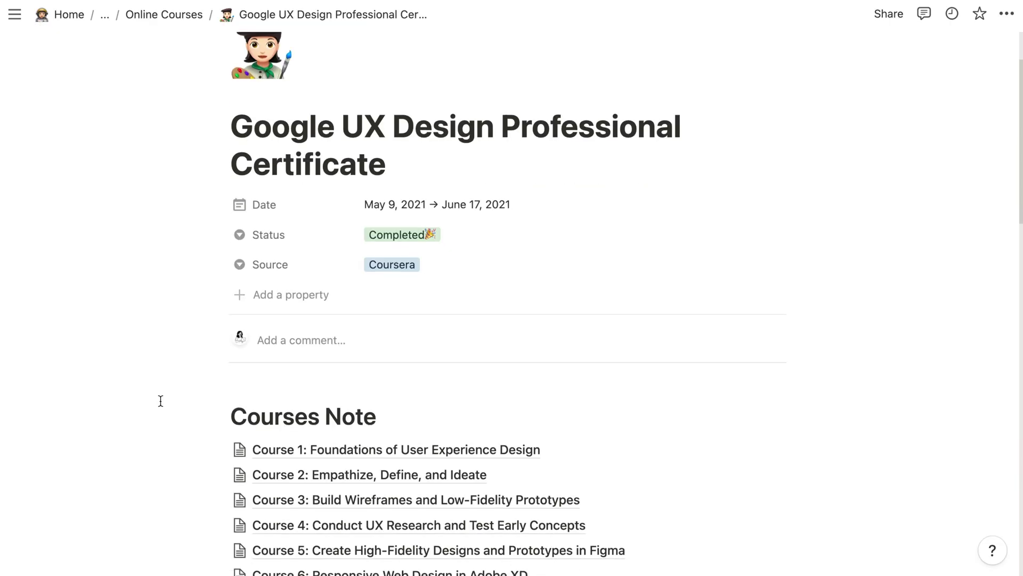
# Open the Course 5 note from the Google UX Design Professional Certificate page and look through its Week 1 notes.
pyautogui.scroll(-3, 161, 401)
pyautogui.scroll(-2, 161, 401)
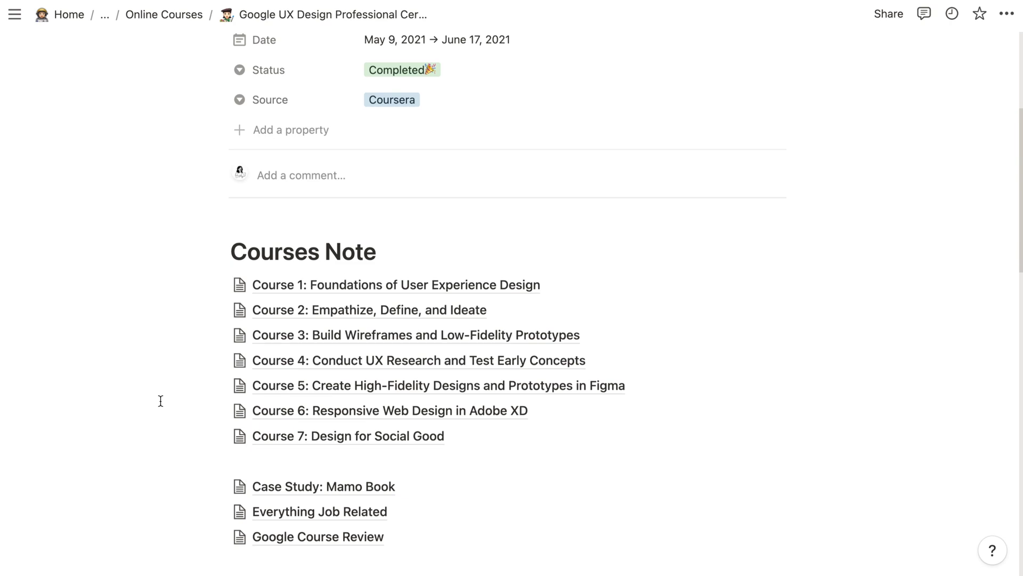
pyautogui.click(303, 385)
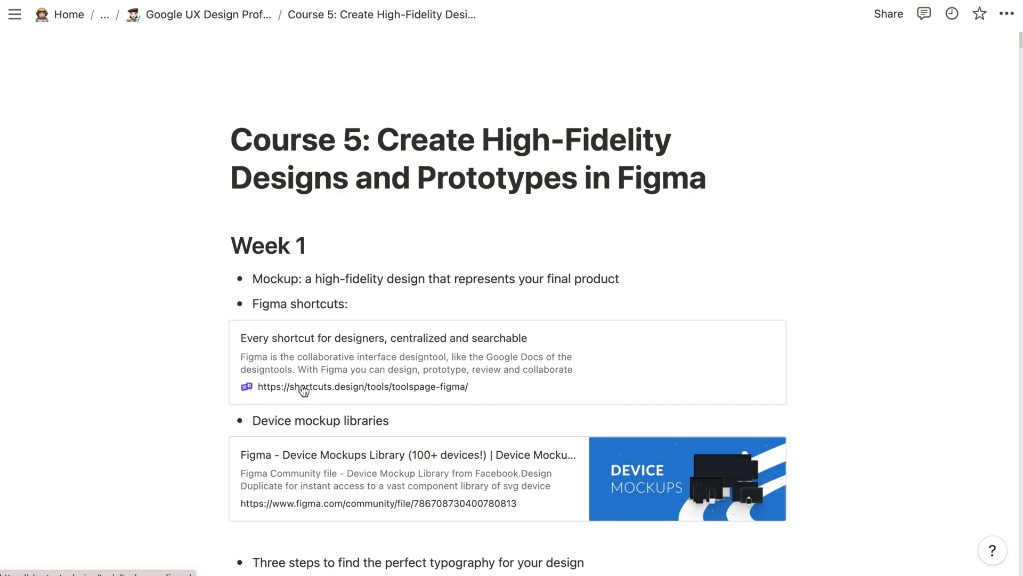
pyautogui.scroll(-3, 187, 318)
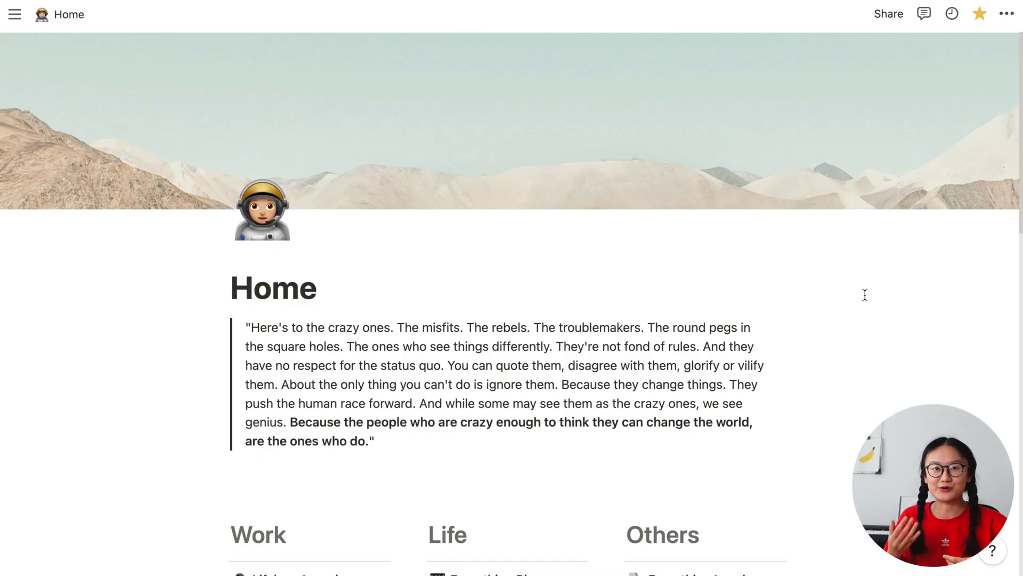
# Review the Work, Life and Others page links on Home, view the Lifelong Learning page, and return to Home.
pyautogui.scroll(-3, 864, 295)
pyautogui.scroll(-6, 864, 295)
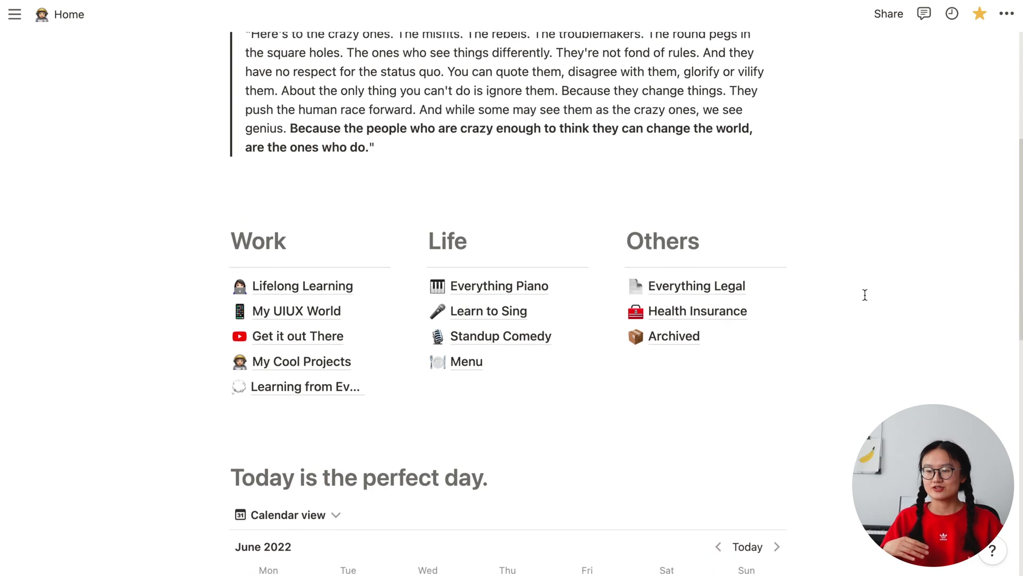
pyautogui.scroll(-1, 864, 295)
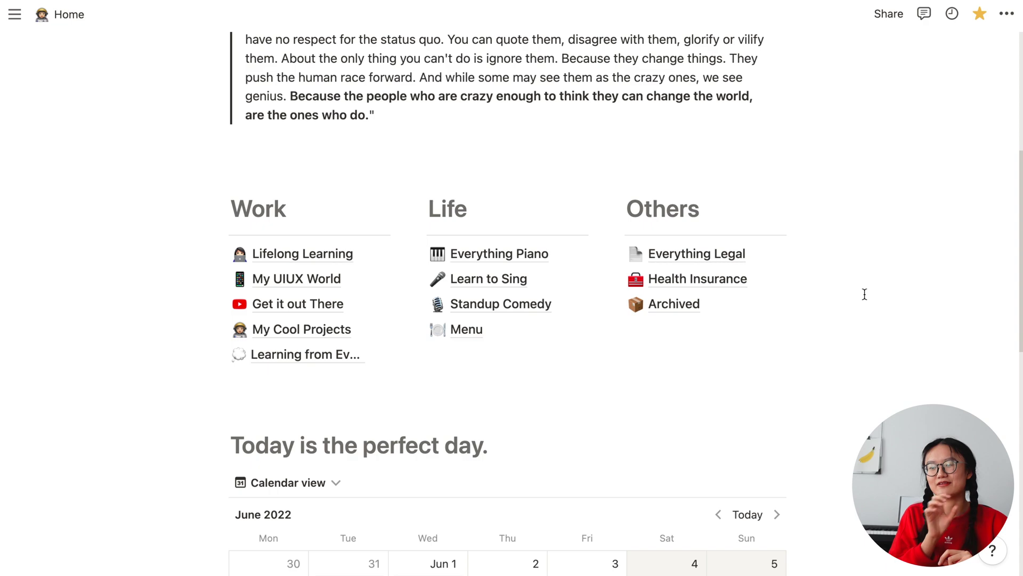
pyautogui.click(328, 254)
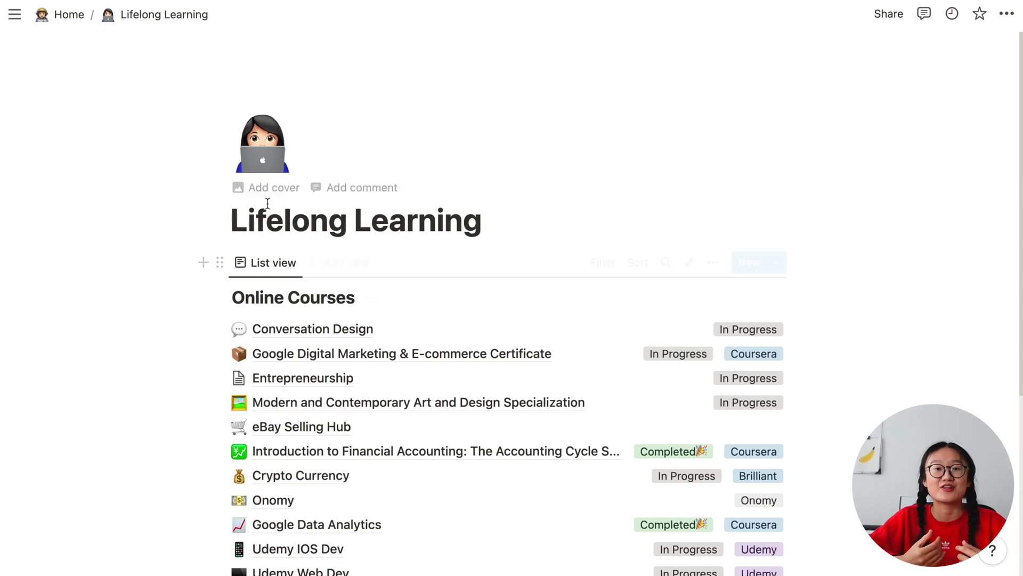
pyautogui.click(75, 17)
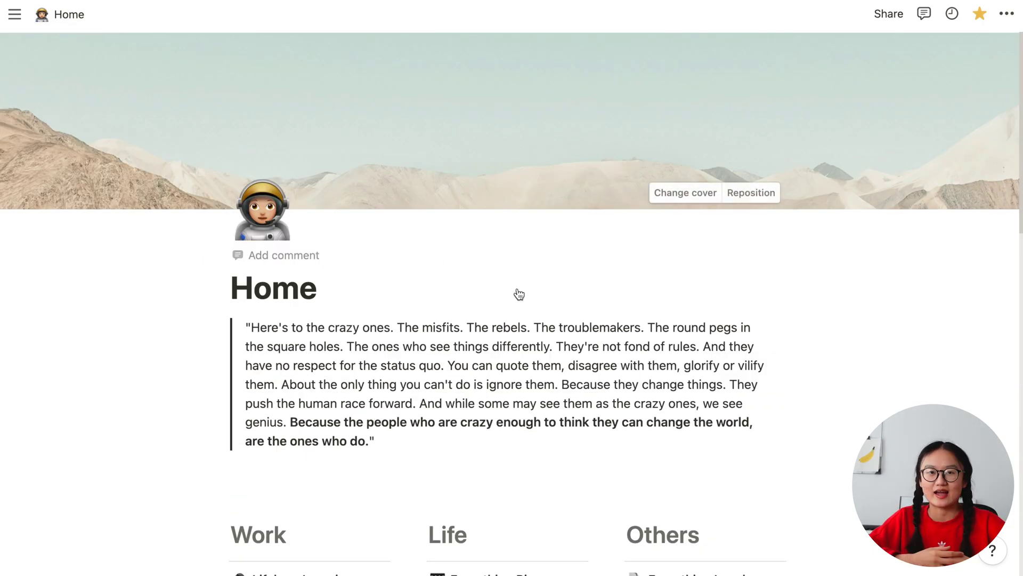
# Examine the Youtube Projects board across its stages from Idea to Completed.
pyautogui.scroll(-3, 599, 321)
pyautogui.scroll(-5, 598, 321)
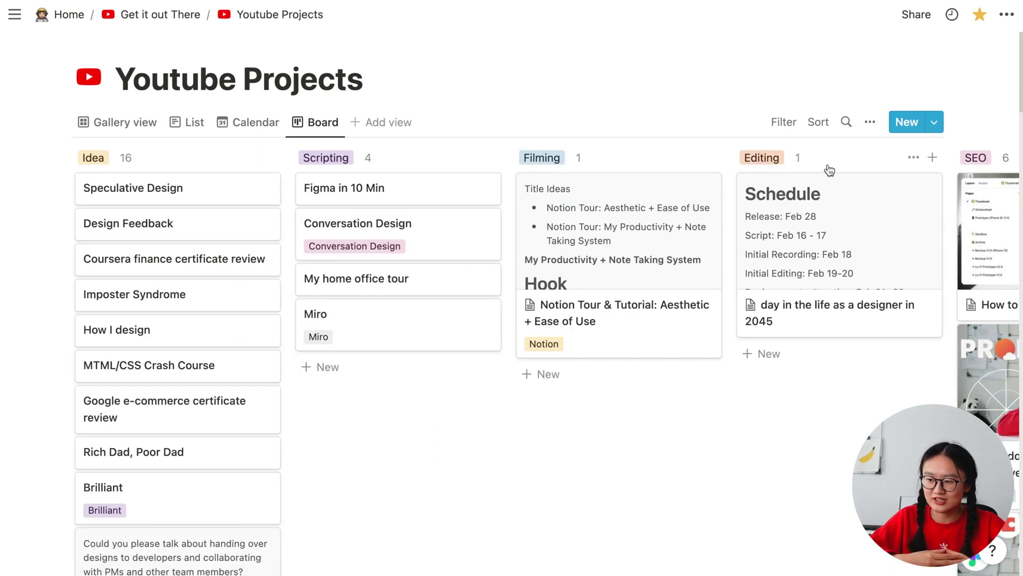
pyautogui.hscroll(5, 826, 166)
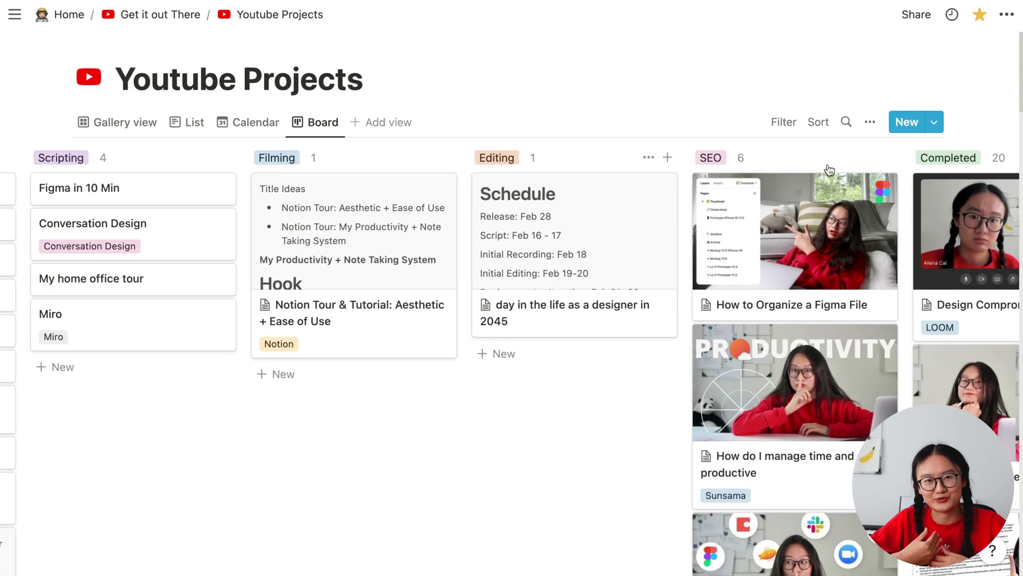
pyautogui.hscroll(3, 829, 170)
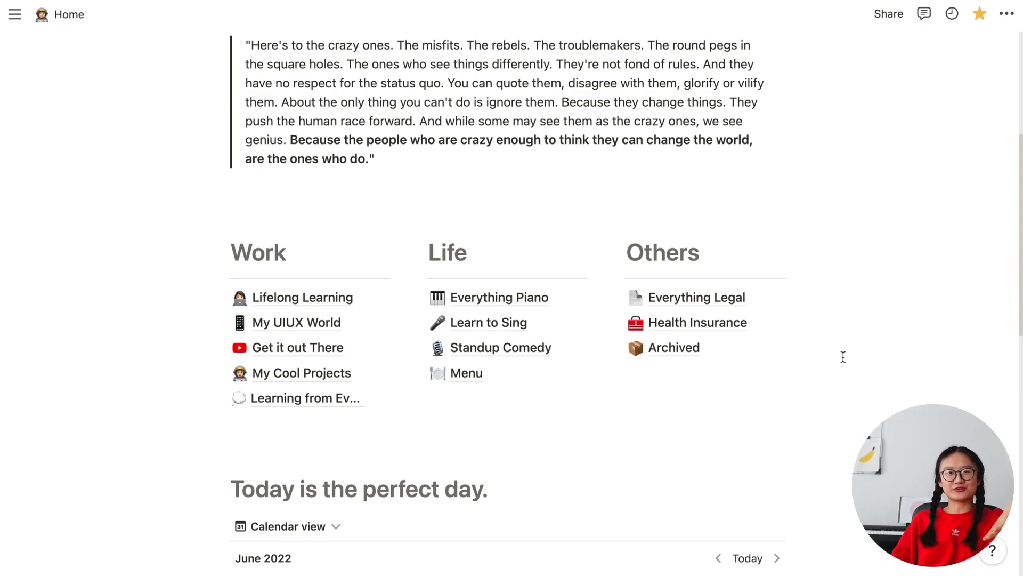
# Look through the monthly entries in the Home page's calendar, moving forward from March to June 2022.
pyautogui.scroll(-8, 843, 357)
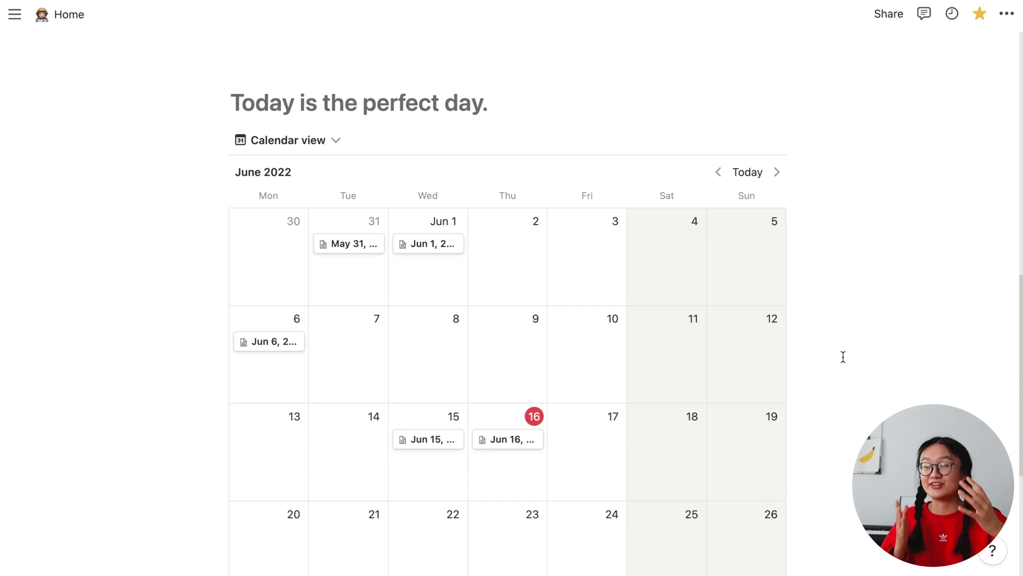
pyautogui.scroll(-1, 843, 357)
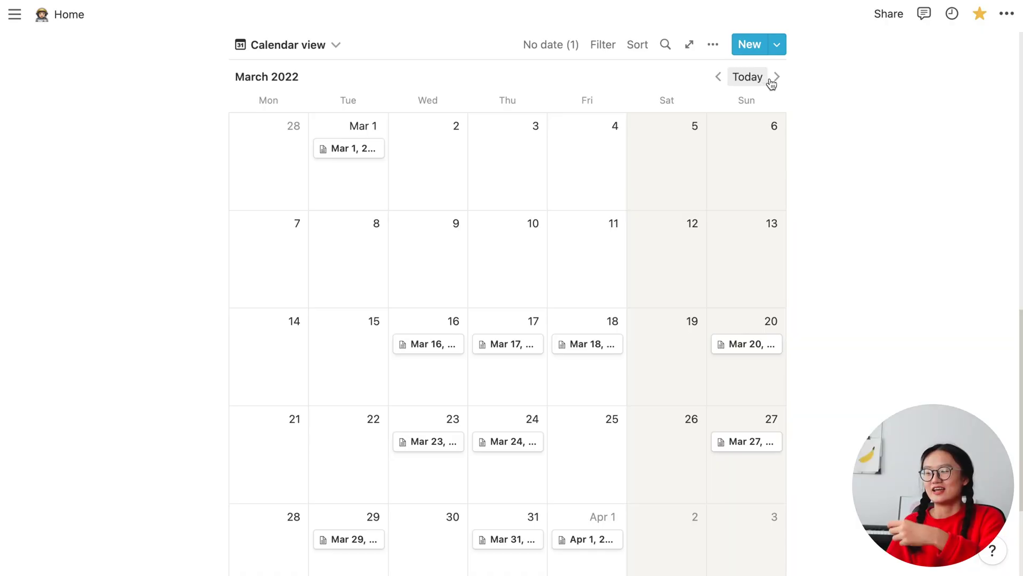
pyautogui.click(775, 80)
pyautogui.click(777, 80)
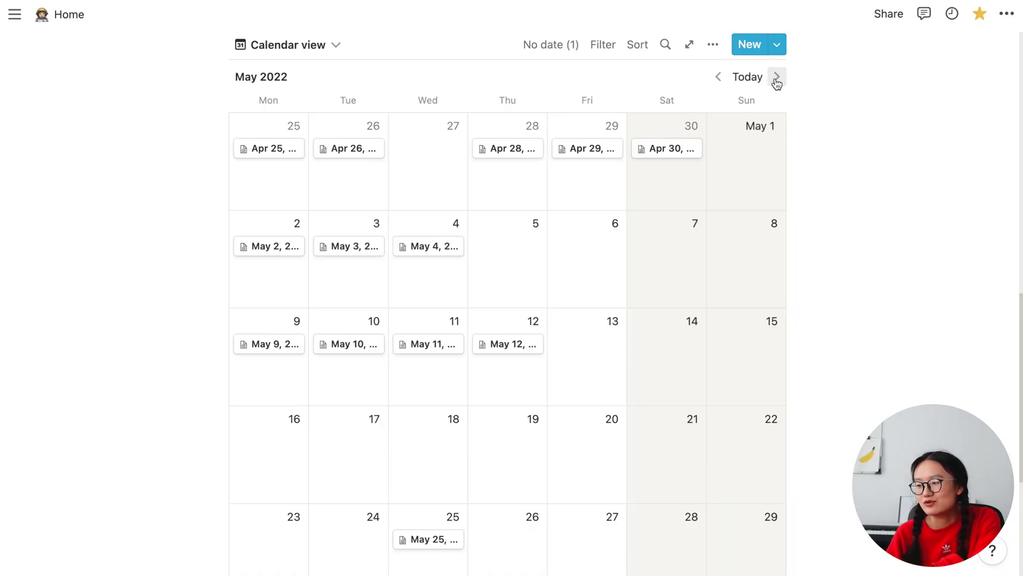
pyautogui.click(777, 80)
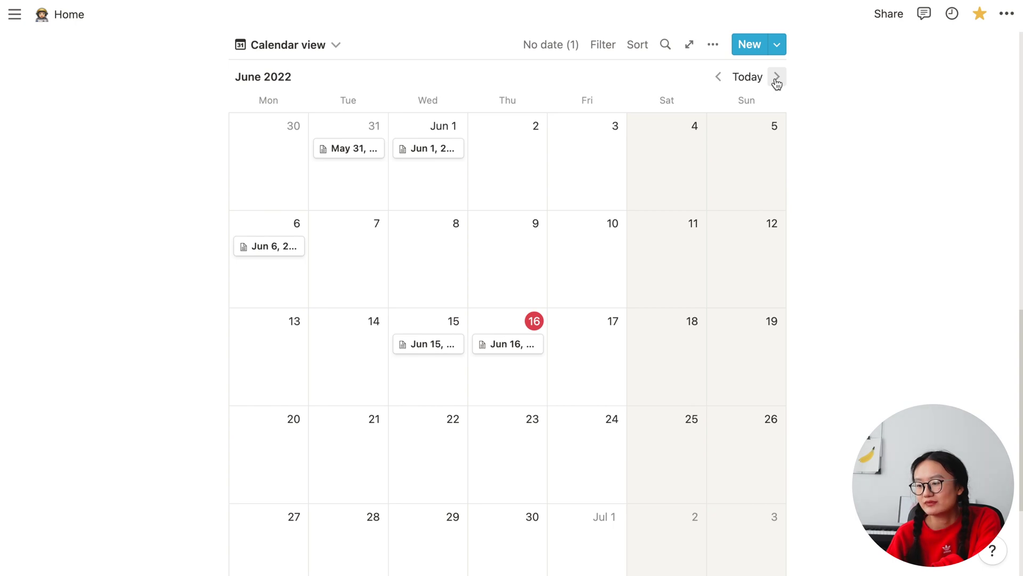
# In the Jun 16, 2022 entry, move "Take conversational design course" and "Shoot Notion" to In progress and "Designware" to Completed.
pyautogui.click(526, 344)
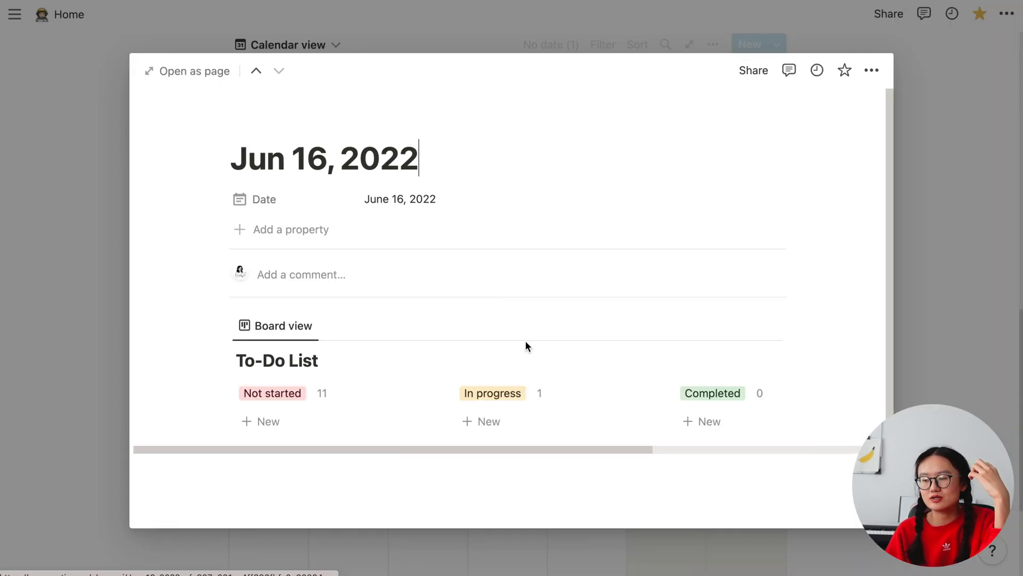
pyautogui.scroll(-3, 525, 344)
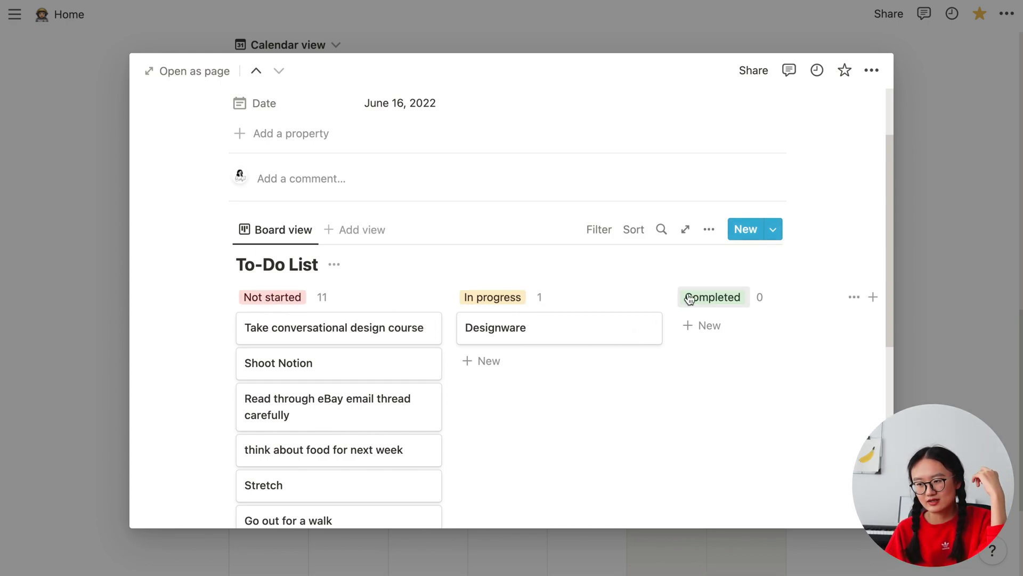
pyautogui.moveTo(377, 339); pyautogui.dragTo(551, 314)
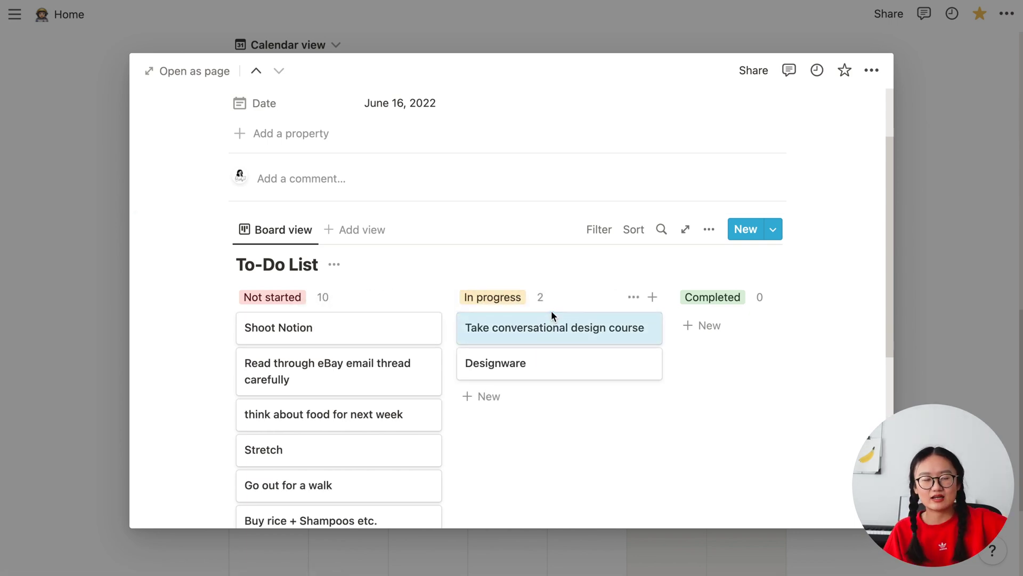
pyautogui.moveTo(412, 327); pyautogui.dragTo(529, 314)
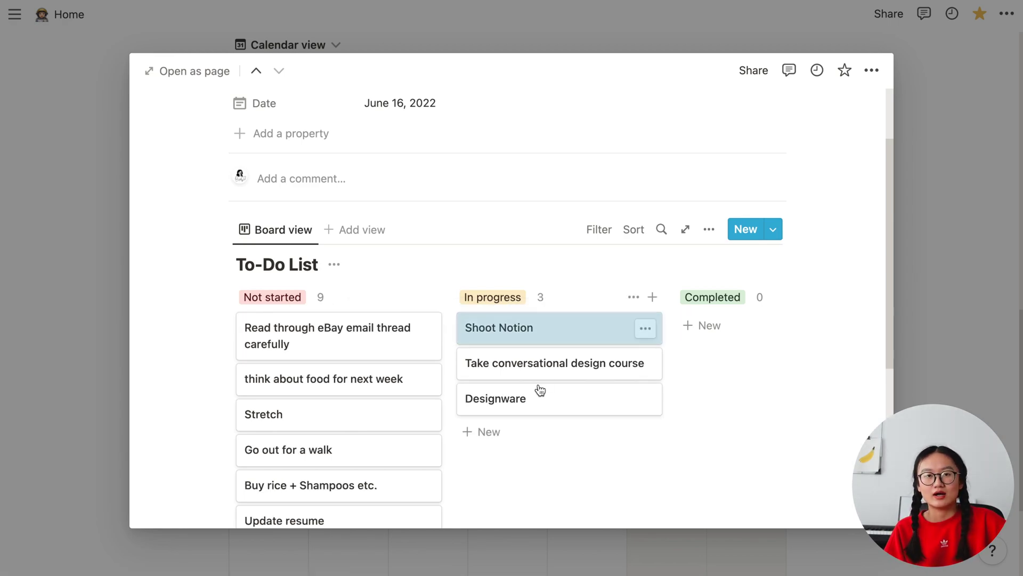
pyautogui.moveTo(536, 400); pyautogui.dragTo(710, 324)
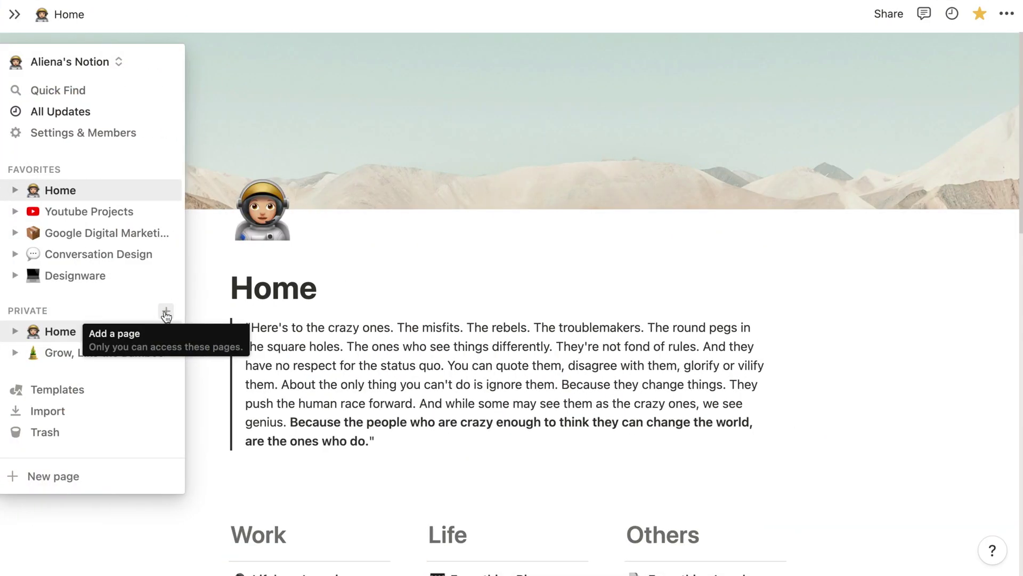
# Add a new private page titled "Home".
pyautogui.click(167, 313)
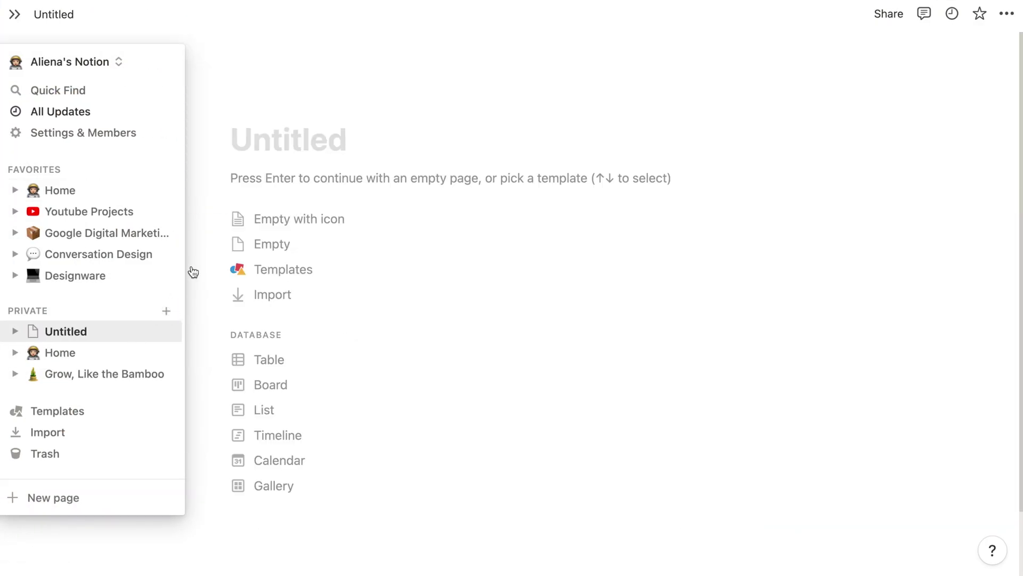
pyautogui.write('Hom')
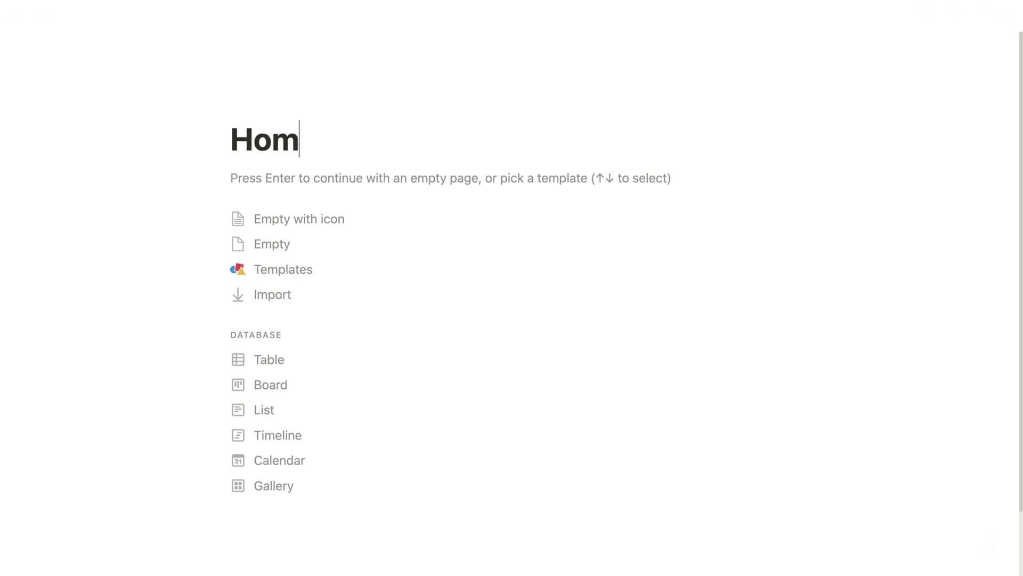
pyautogui.write('e')
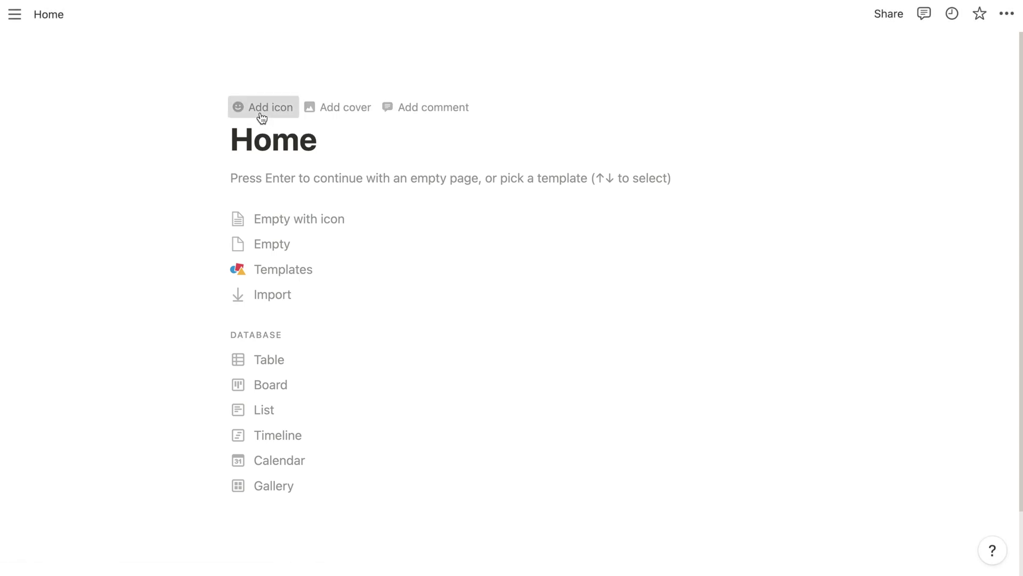
# Add an icon to the new Home page and set it to the astronaut emoji.
pyautogui.click(262, 113)
pyautogui.click(275, 142)
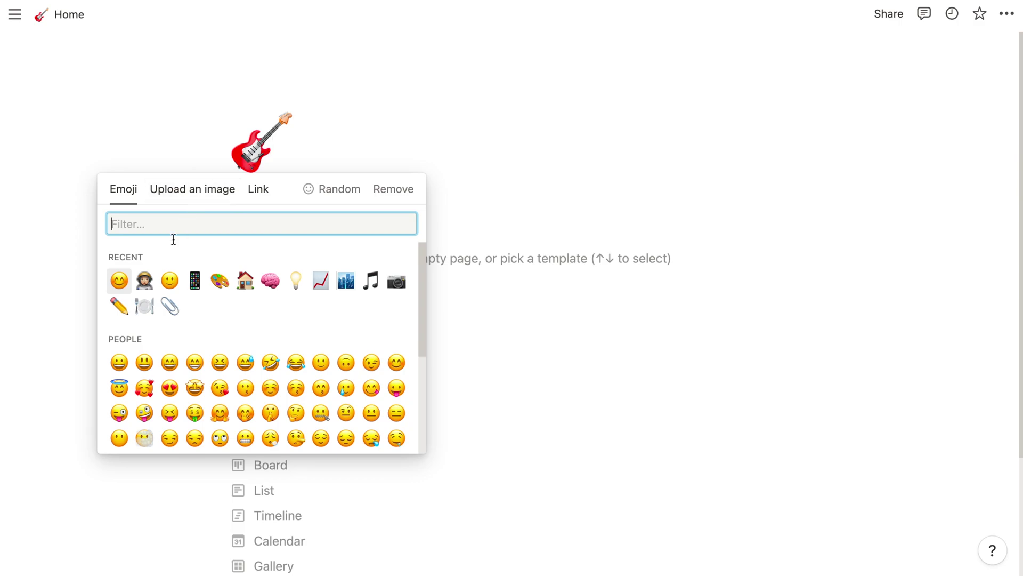
pyautogui.click(144, 281)
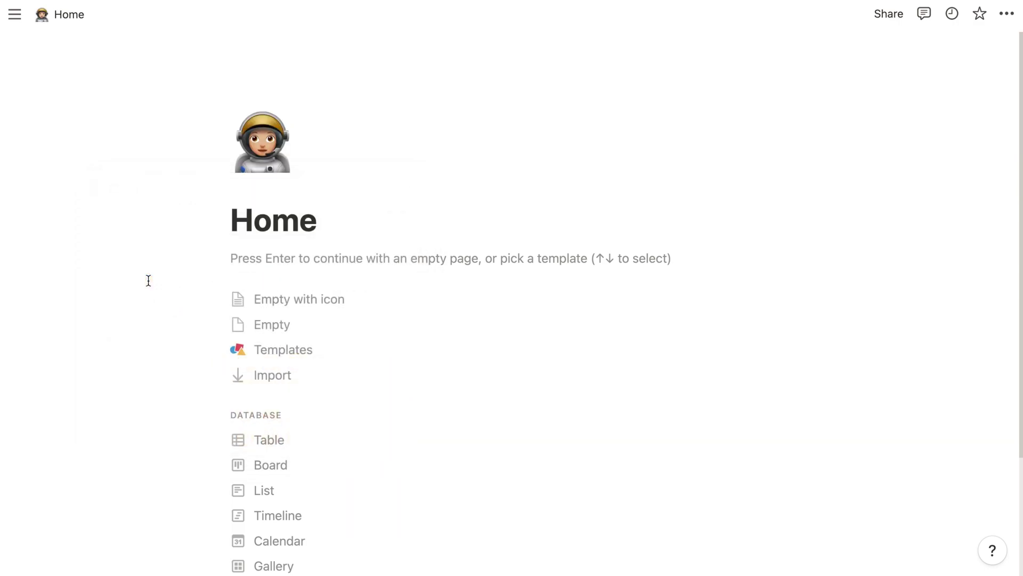
# Add a cover to the Home page, search Unsplash for "minimal", and use the pale desert mountain landscape.
pyautogui.click(253, 192)
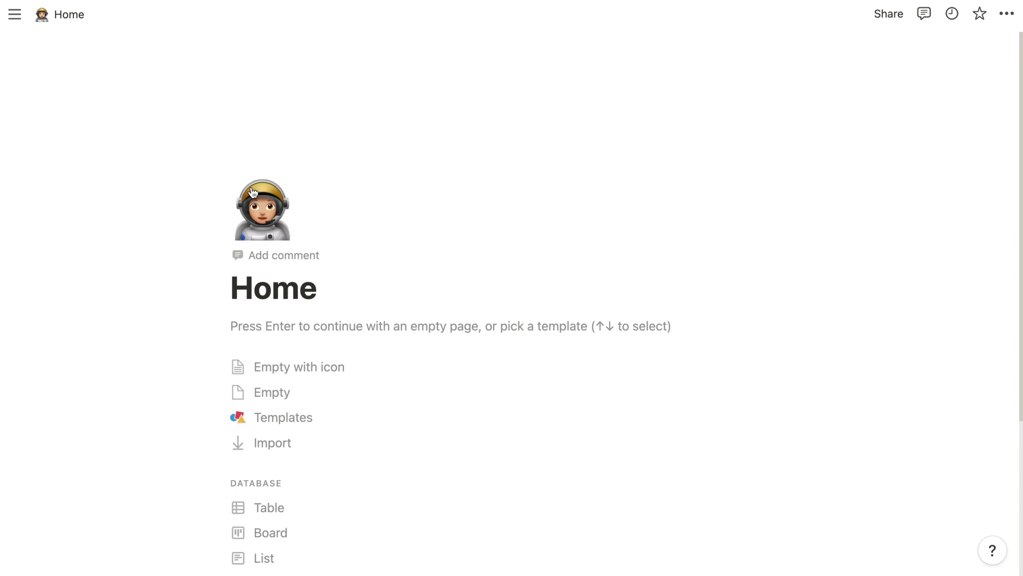
pyautogui.moveTo(776, 177)
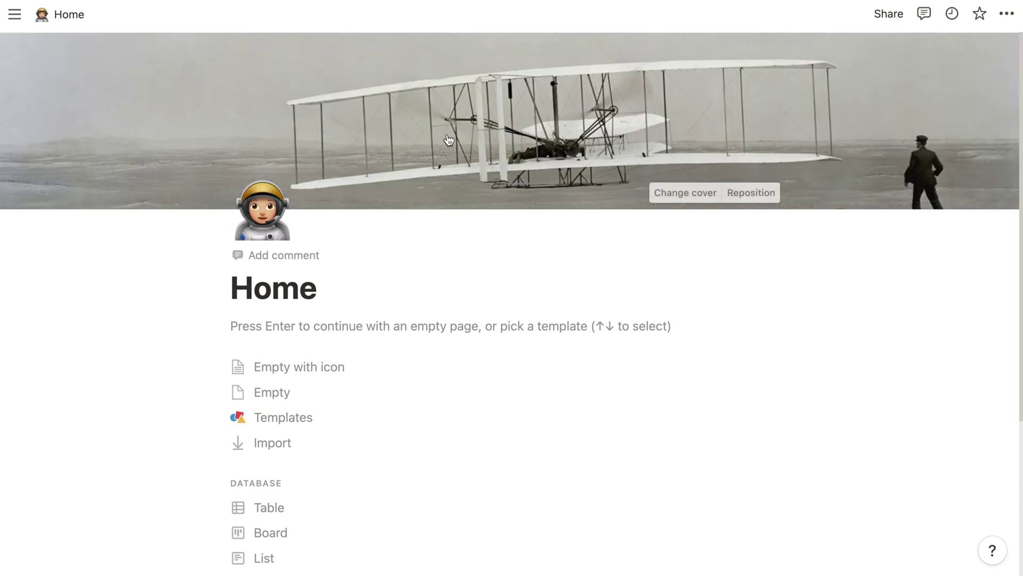
pyautogui.click(708, 196)
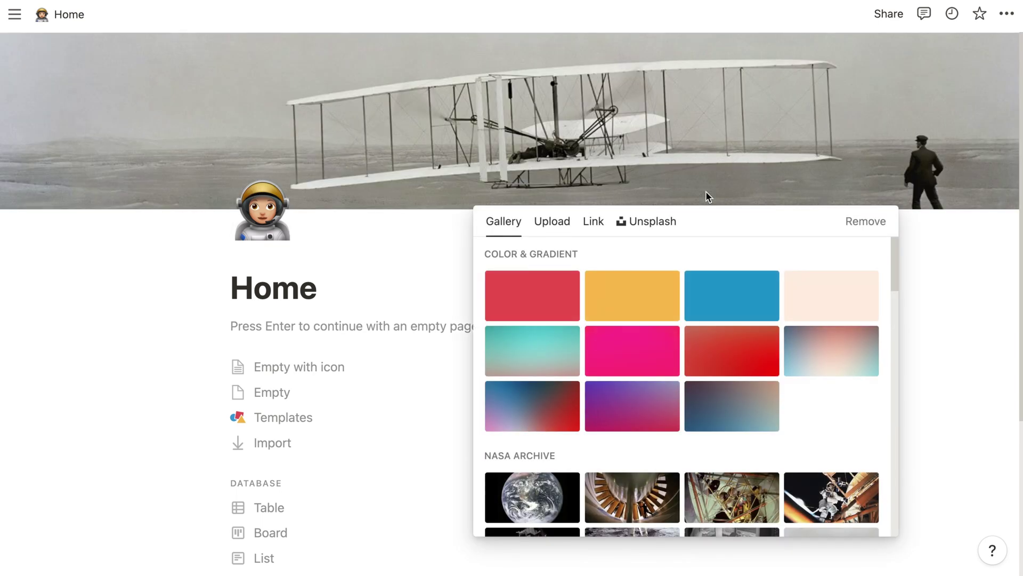
pyautogui.click(655, 223)
pyautogui.write('minimal')
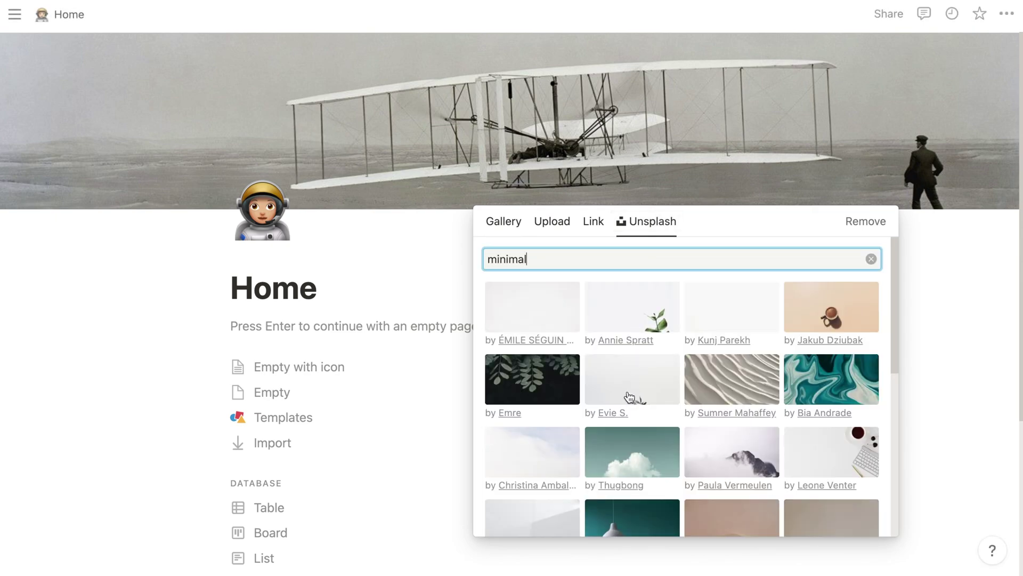
pyautogui.click(635, 463)
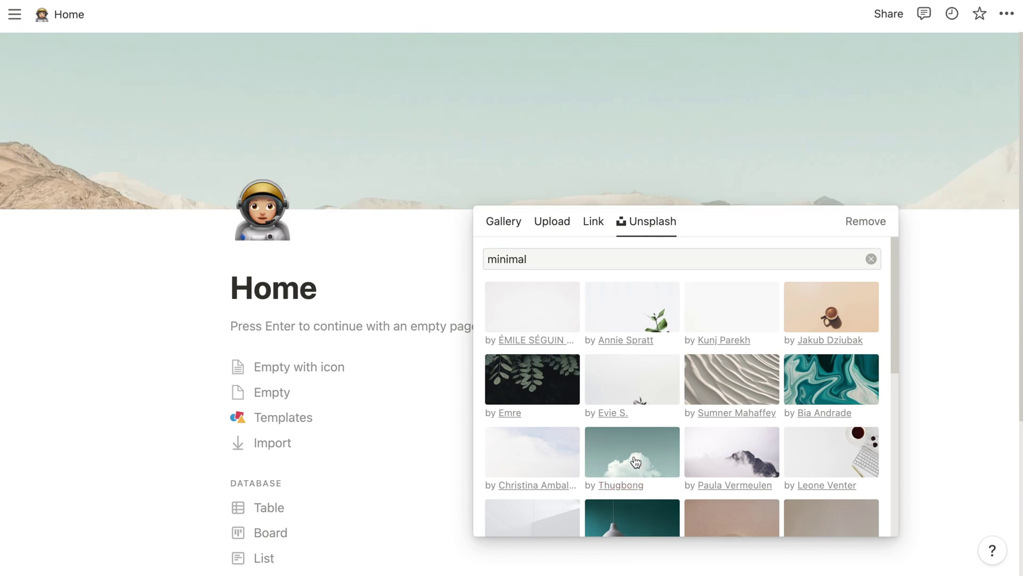
pyautogui.click(627, 150)
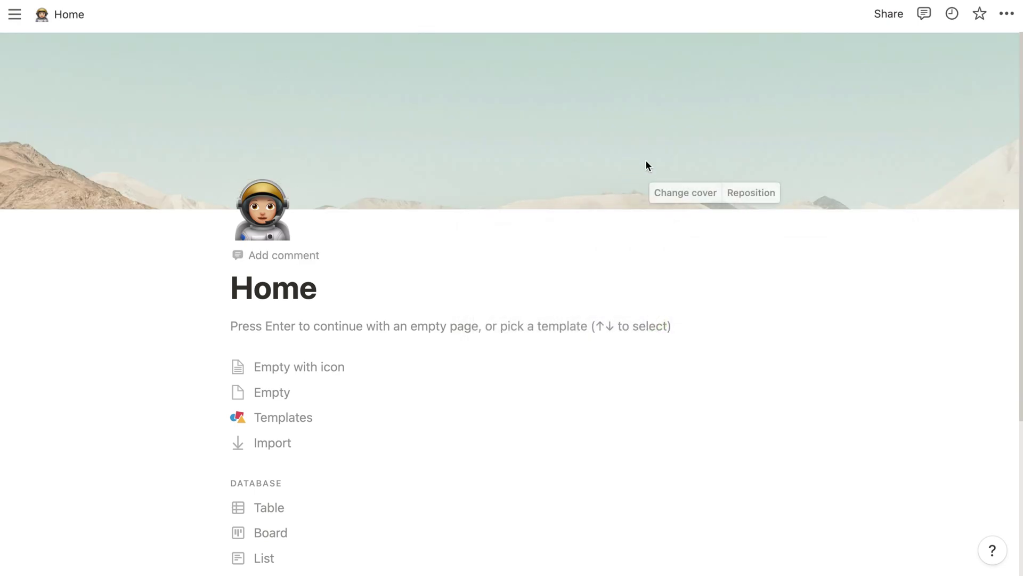
# Reposition the cover image upward so more of the mountains shows, and save the position.
pyautogui.click(728, 194)
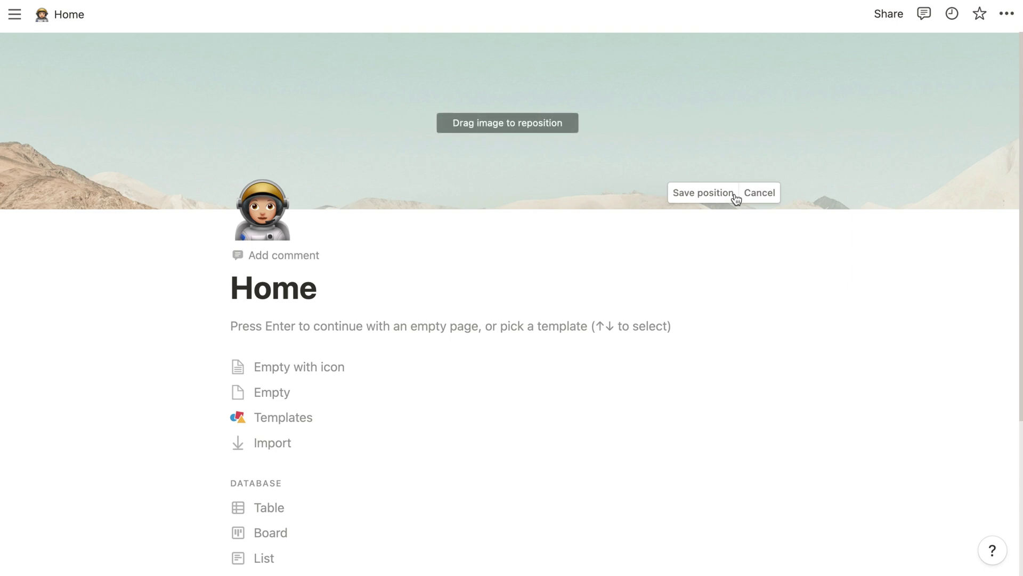
pyautogui.moveTo(582, 153); pyautogui.dragTo(539, 122)
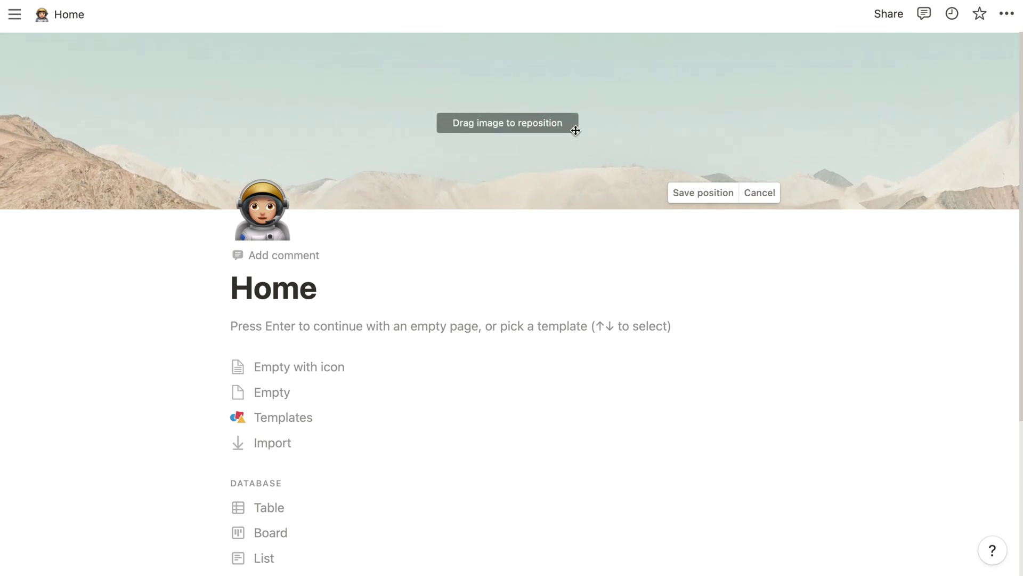
pyautogui.click(679, 194)
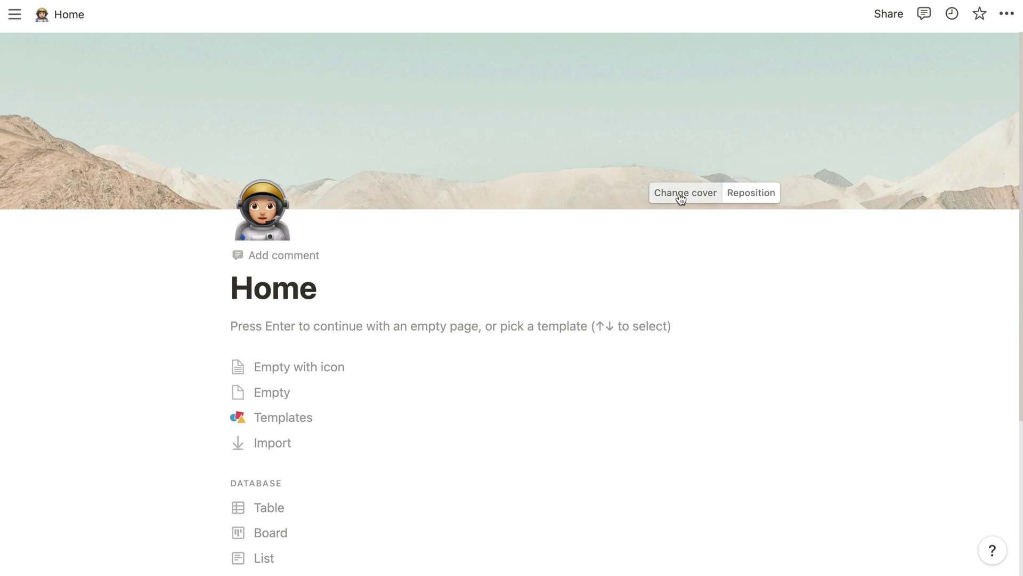
# Write the trial text "Type here :)" in the Home page's body and clear it.
pyautogui.click(285, 320)
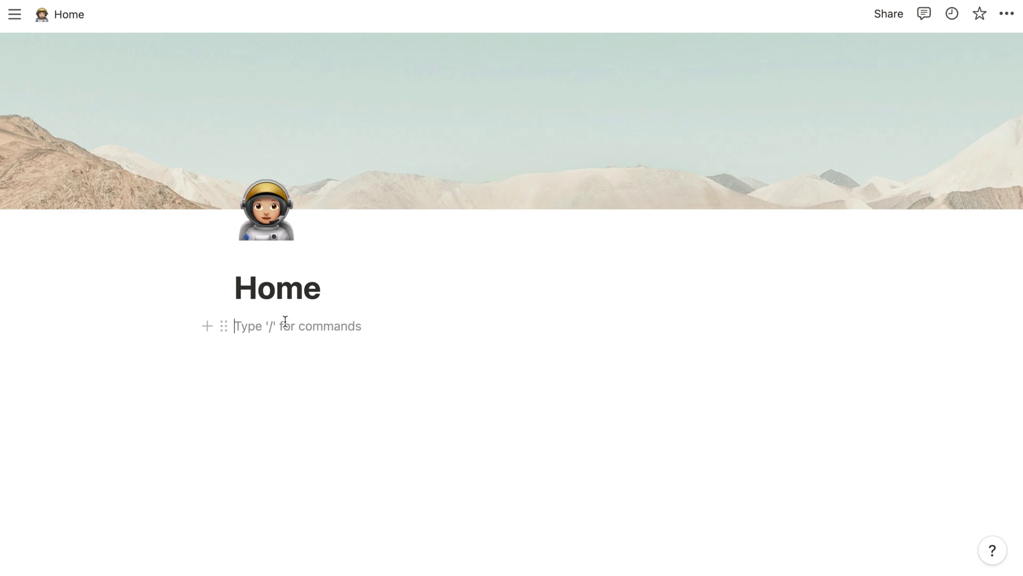
pyautogui.write('Type')
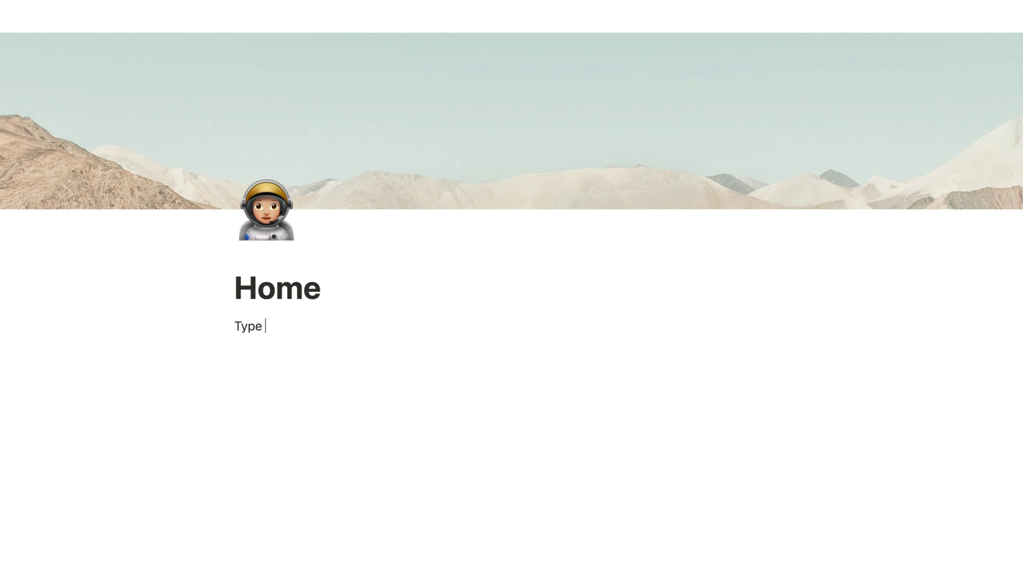
pyautogui.write(' here :)')
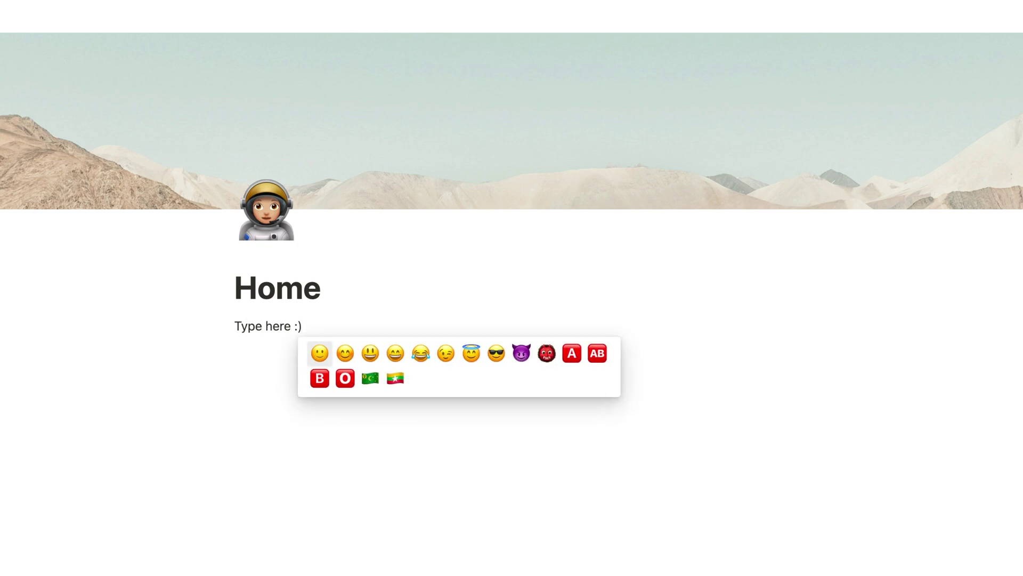
pyautogui.press('BackSpace')
pyautogui.press('BackSpace')
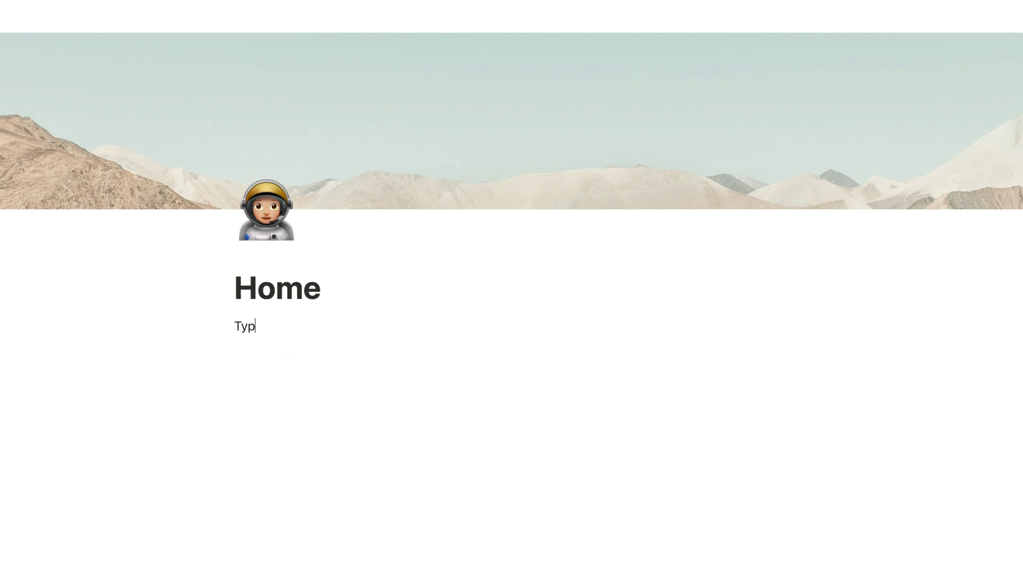
pyautogui.press('BackSpace')
# Insert a quote block under the Home title containing the "Here's to the crazy ones" quote, with its closing sentence in bold.
pyautogui.write('/')
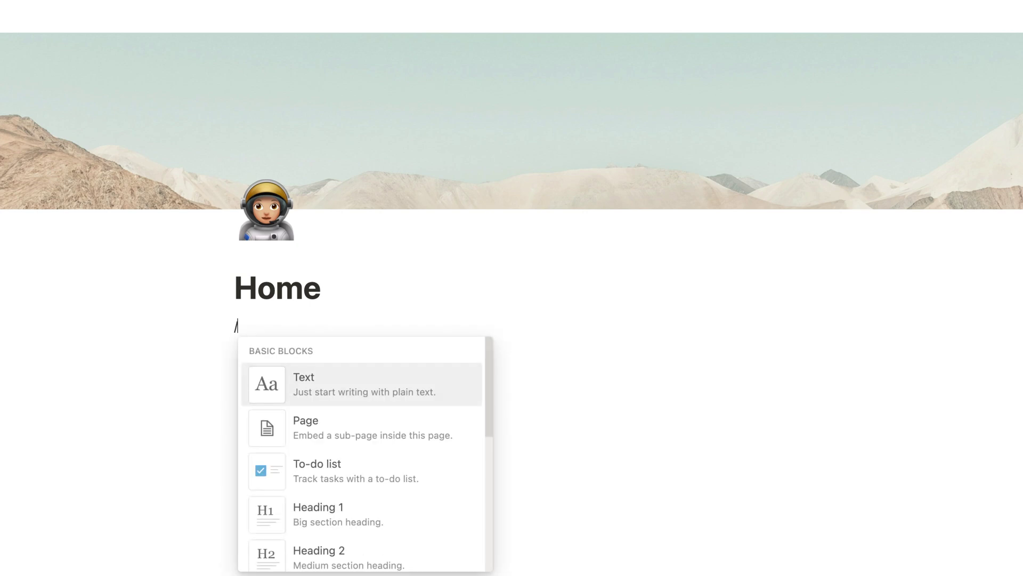
pyautogui.write('quote')
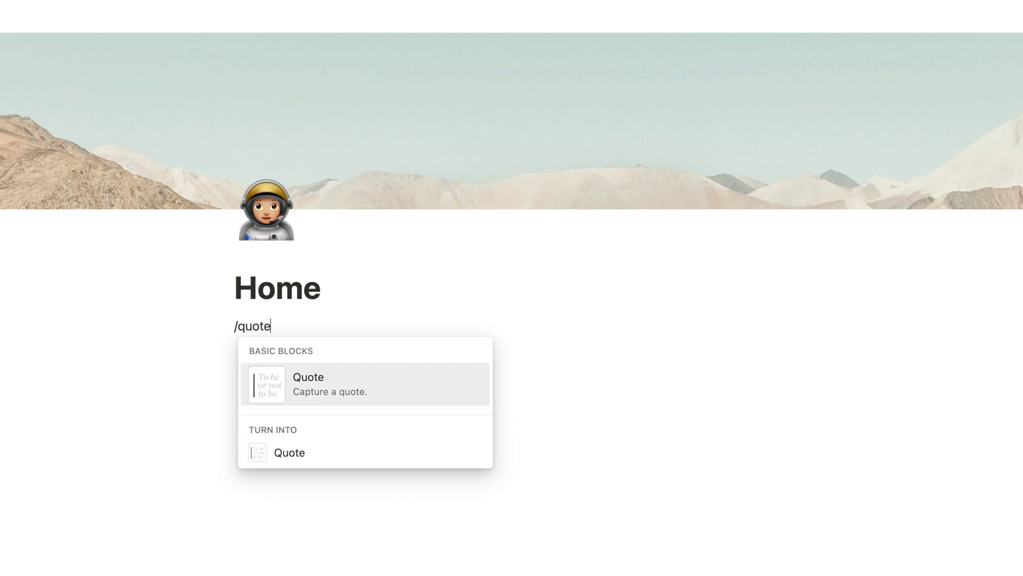
pyautogui.press('Return')
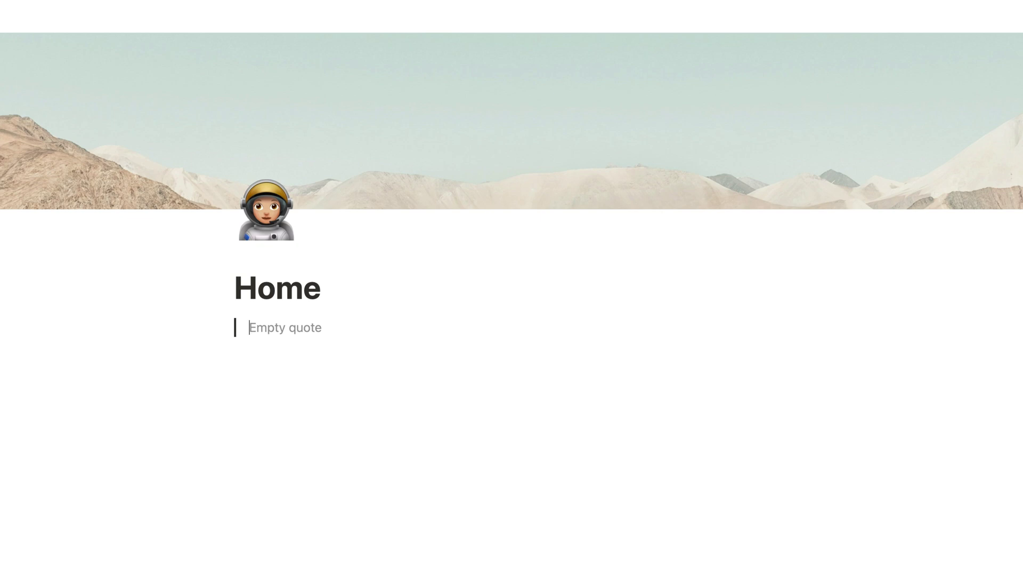
pyautogui.write('"Here\'s to the crazy ones. The misfits. The rebels. The troublemakers. The round pegs in the square holes. The ones who see things differently. They\'re not fond of rules. And they have no respect for the status quo. You can quote them, disagree with them, glorify or vilify them. About the only thing you can\'t do is ignore them. Because they change things. They push the human race forward. And while some may see them as the crazy ones, we see genius. Because the people who are crazy enough to think they can change the world, are the ones who do."')
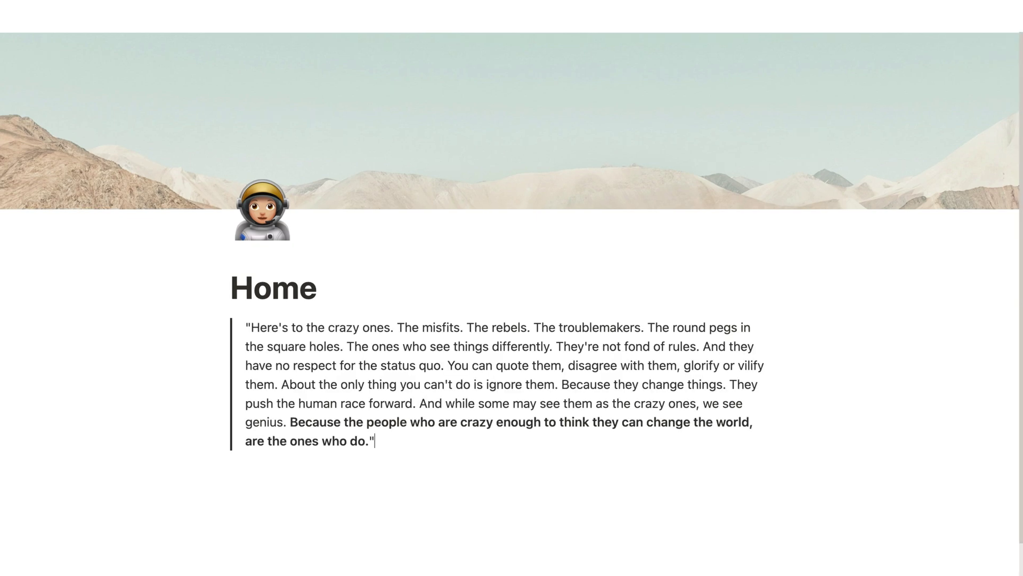
pyautogui.press('Return')
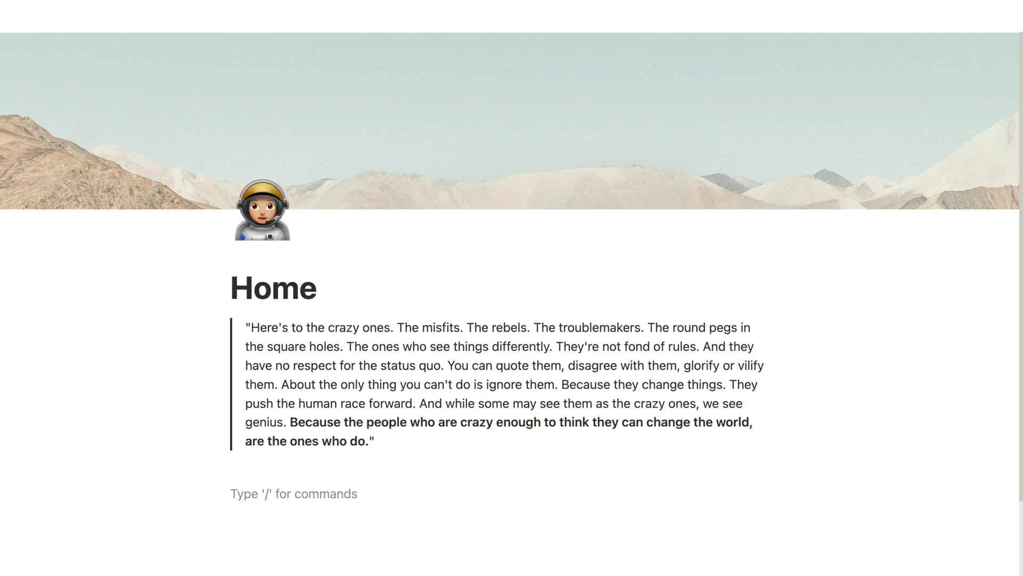
# Add a Heading 1 titled "Work" below the quote, with a divider underneath it.
pyautogui.scroll(-2, 512, 271)
pyautogui.write('/')
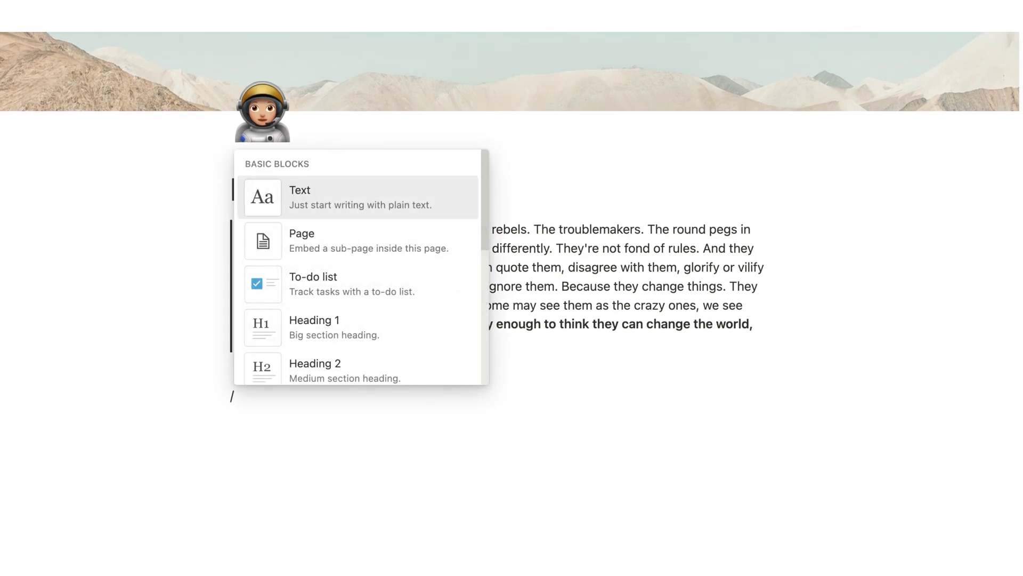
pyautogui.click(305, 339)
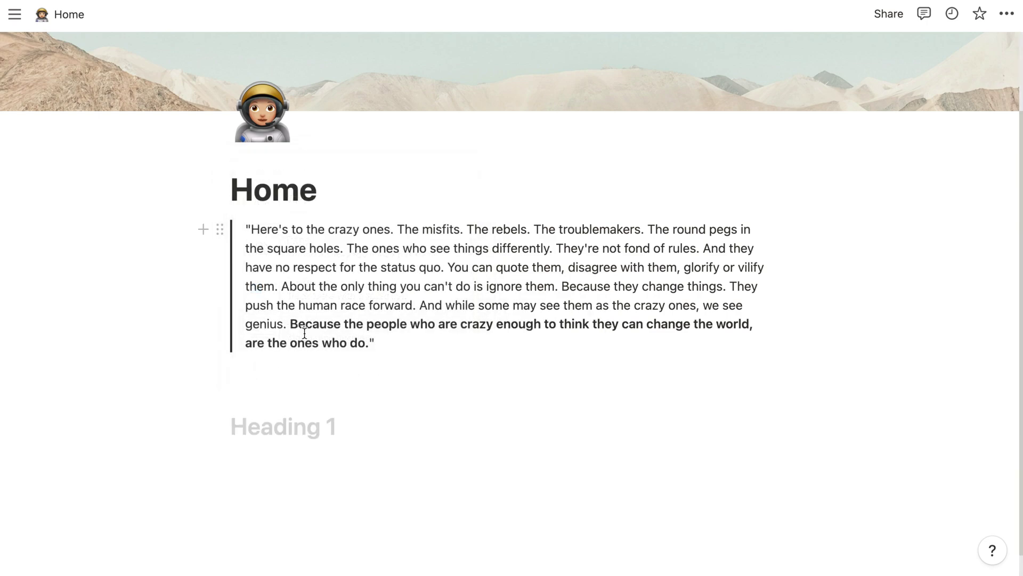
pyautogui.write('Work')
pyautogui.scroll(-1, 511, 303)
pyautogui.press('Return')
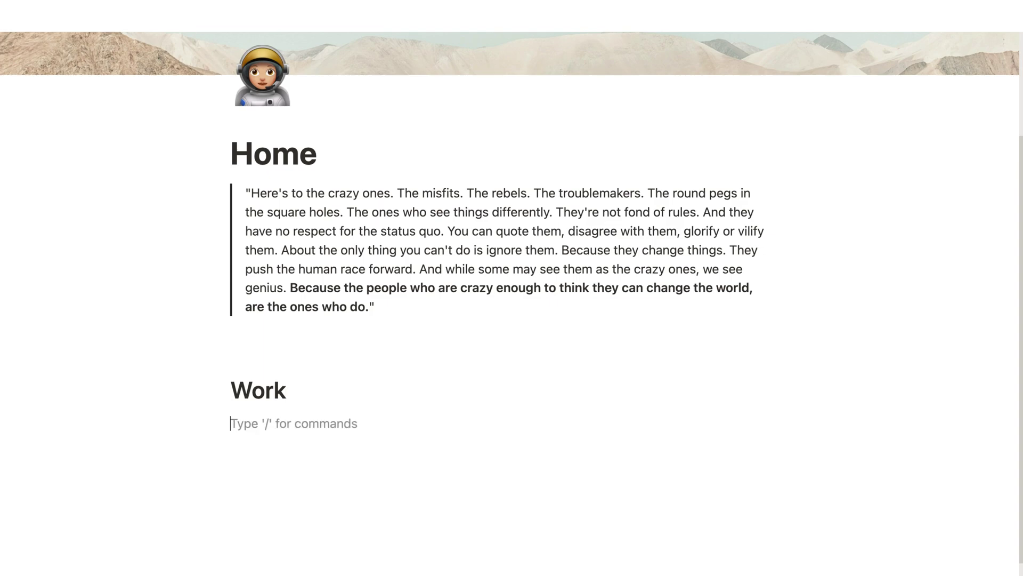
pyautogui.write('-')
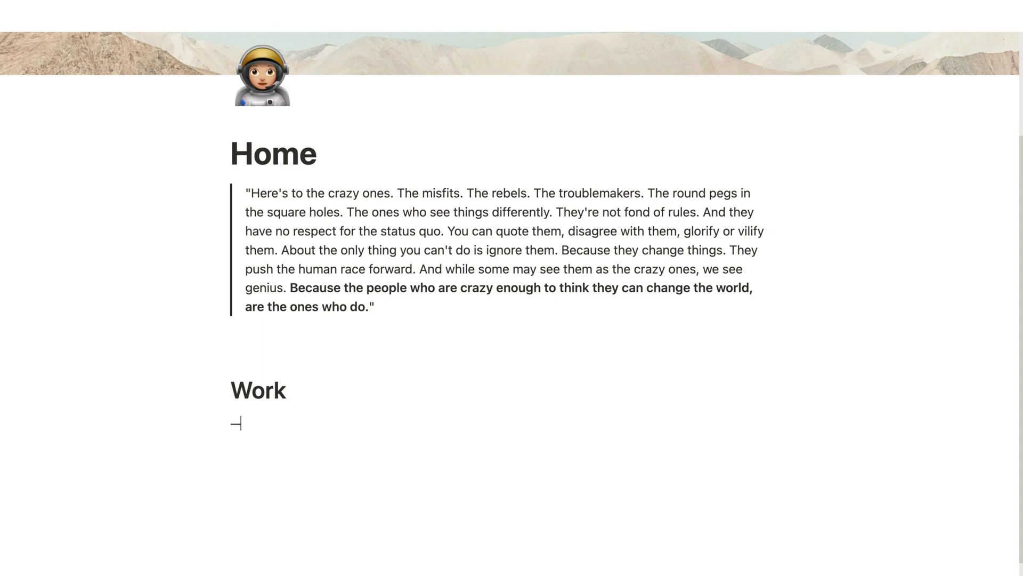
pyautogui.write('--')
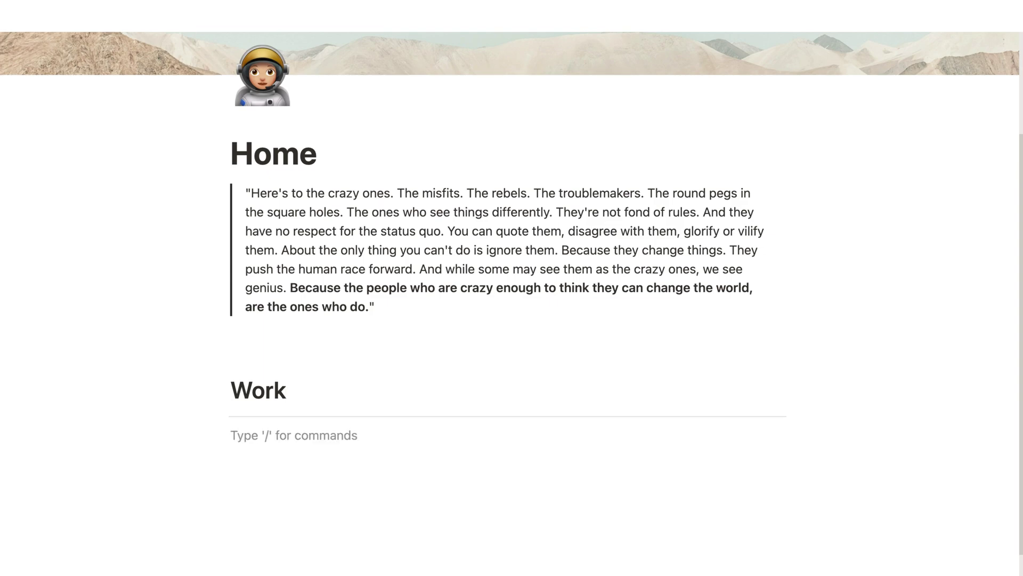
# Embed a sub-page titled "Lifelong Learning" under the Work divider.
pyautogui.scroll(-2, 512, 303)
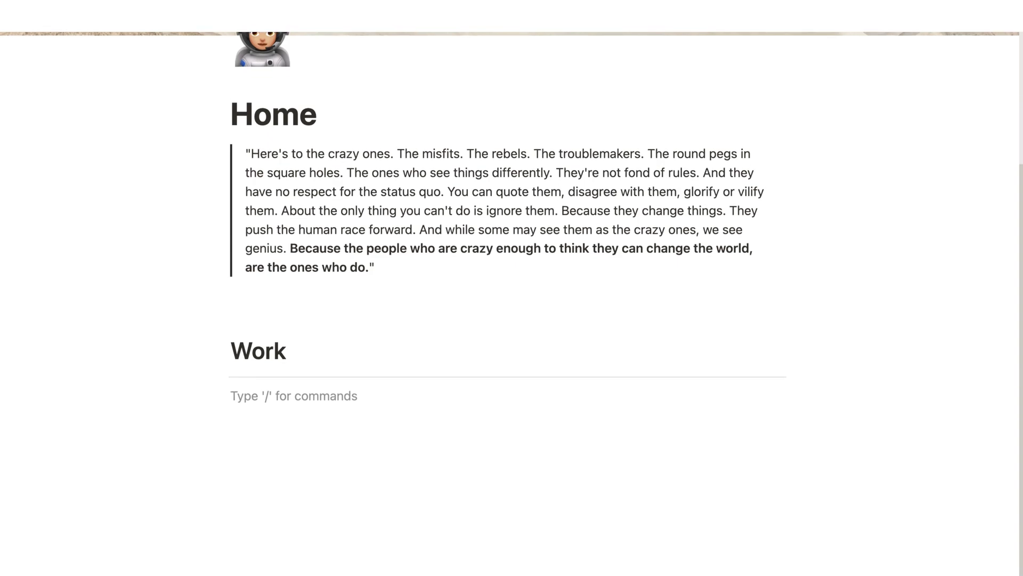
pyautogui.write('/page')
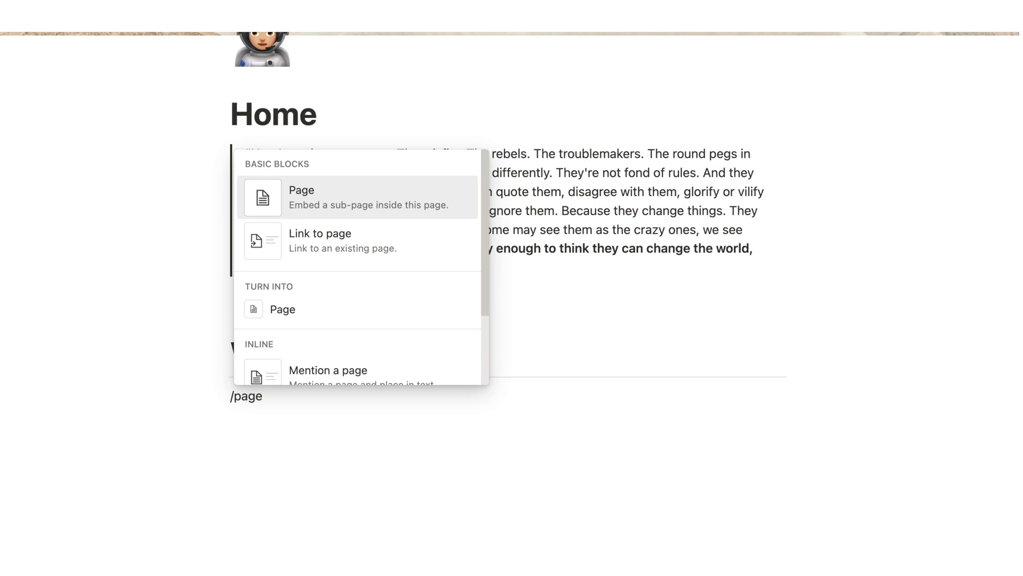
pyautogui.press('Return')
pyautogui.write('Lifelong Learni')
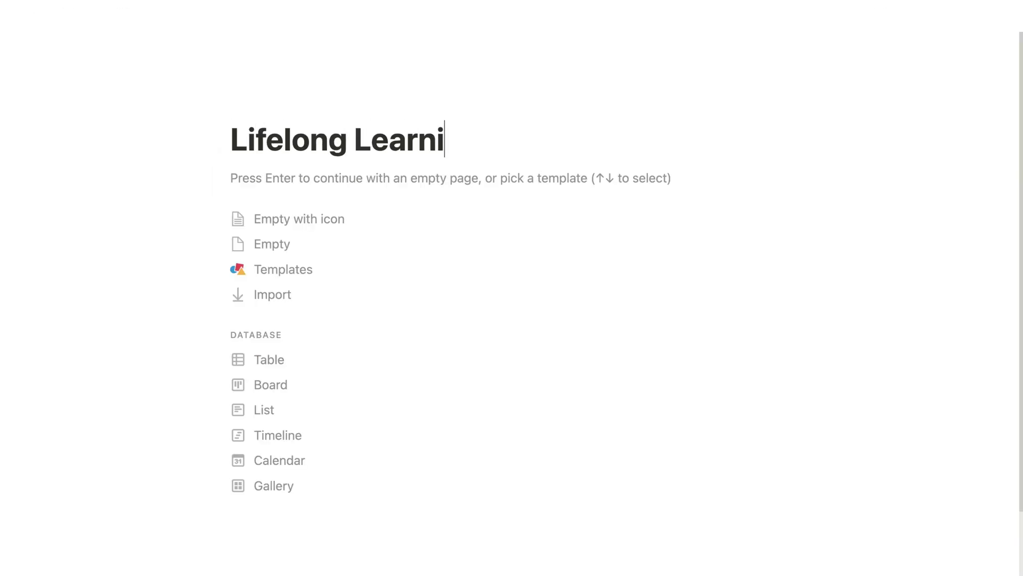
pyautogui.write('ng')
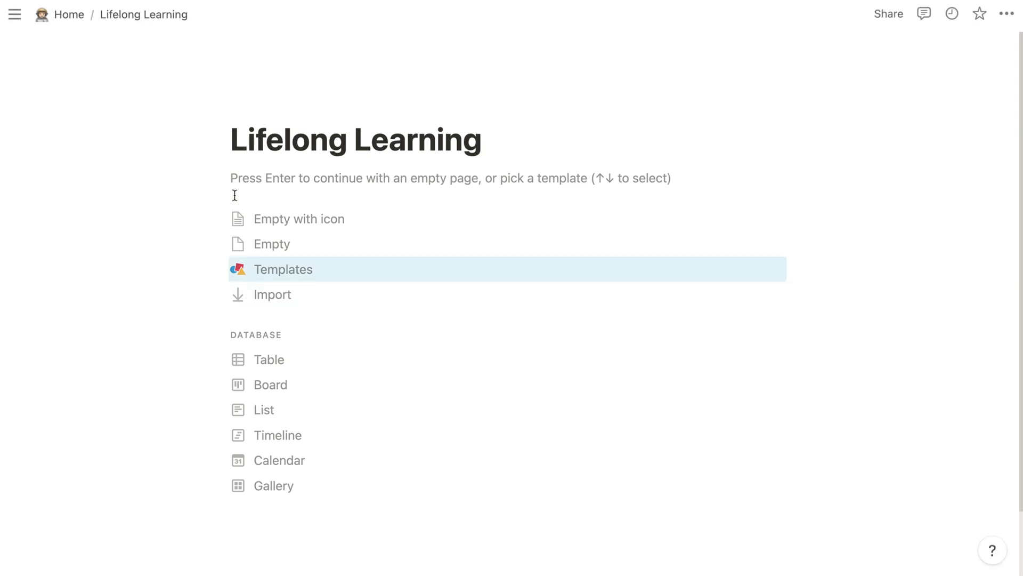
# Give the Lifelong Learning page the open book emoji as its icon and return to the Home page.
pyautogui.click(243, 109)
pyautogui.click(243, 113)
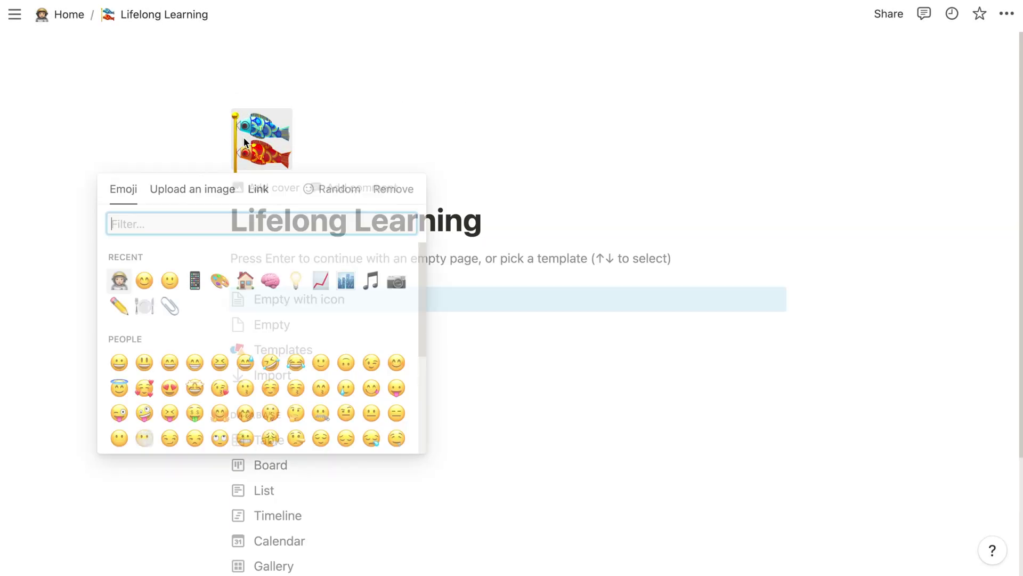
pyautogui.write('book')
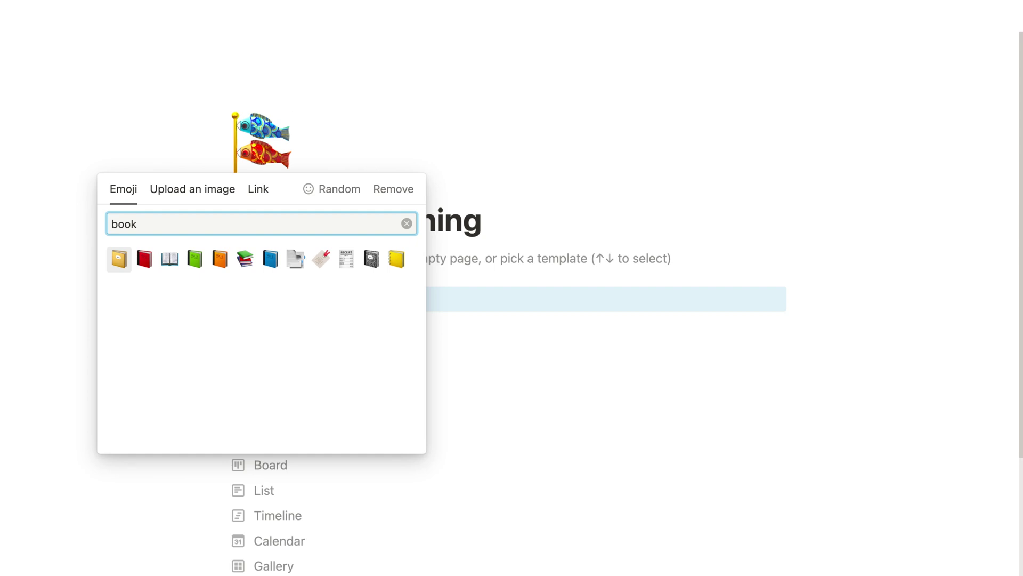
pyautogui.click(169, 259)
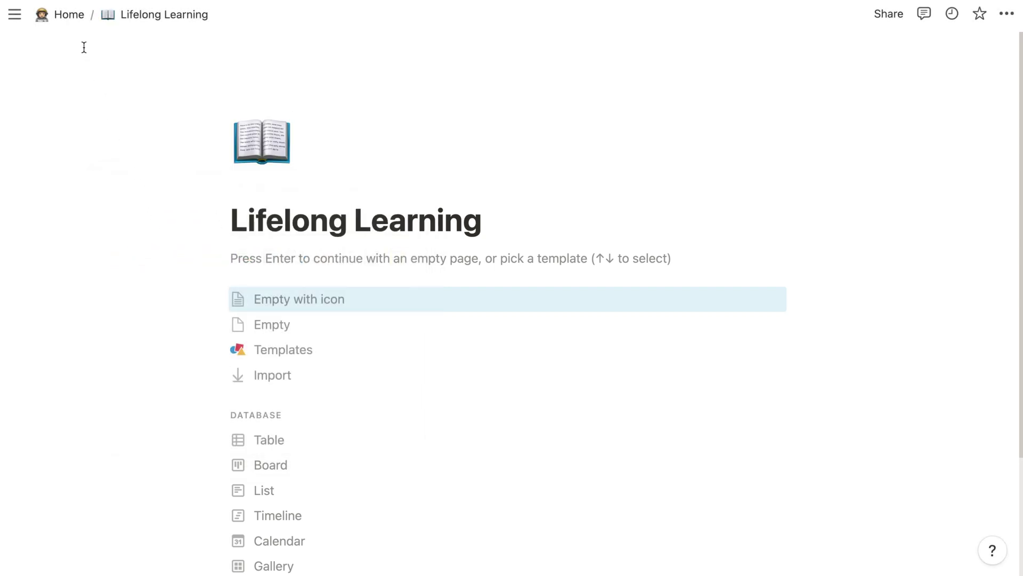
pyautogui.click(67, 16)
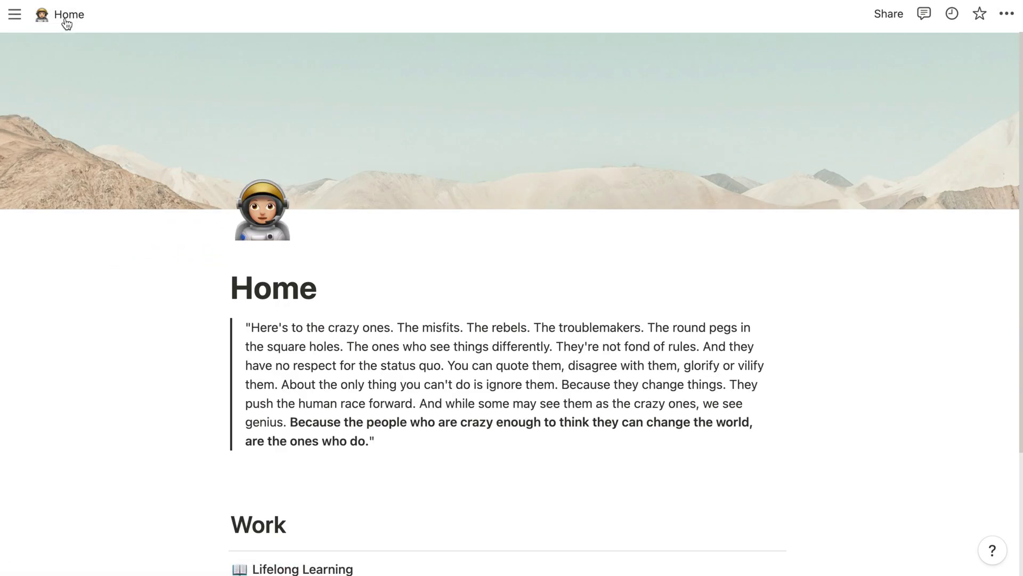
# Open the Lifelong Learning sub-page from the Work section and go back to the Home page.
pyautogui.scroll(-3, 180, 459)
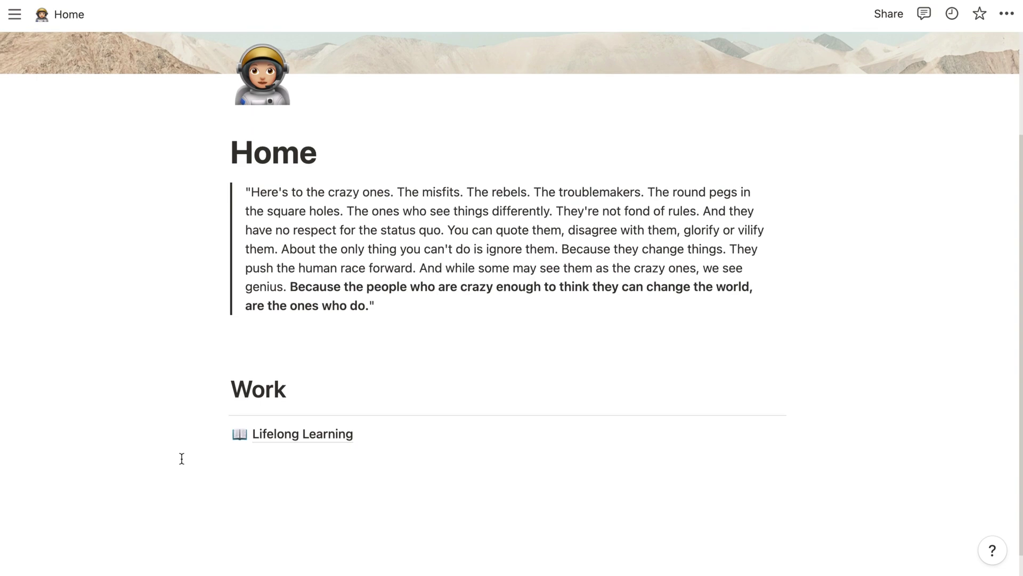
pyautogui.click(279, 437)
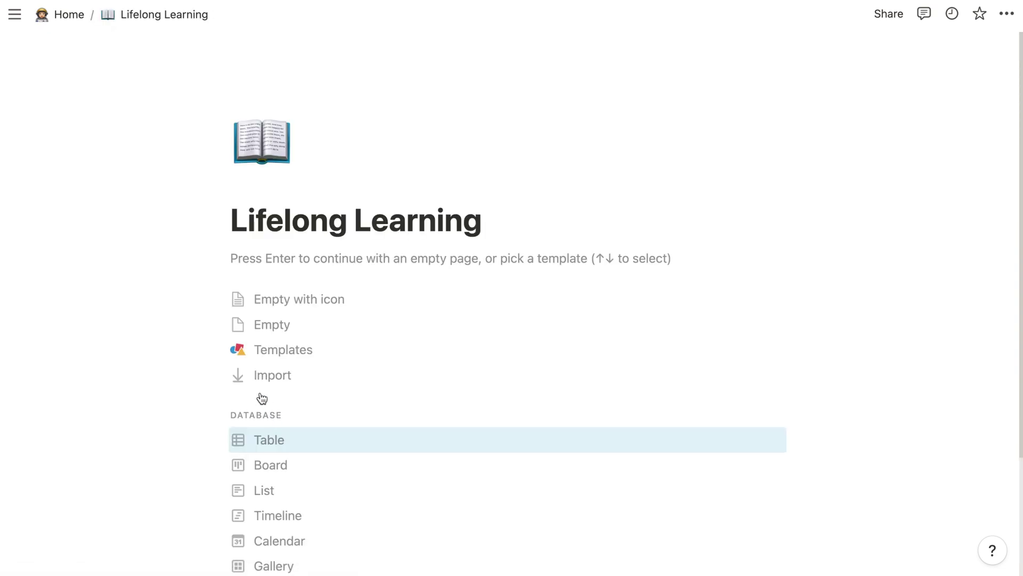
pyautogui.click(75, 25)
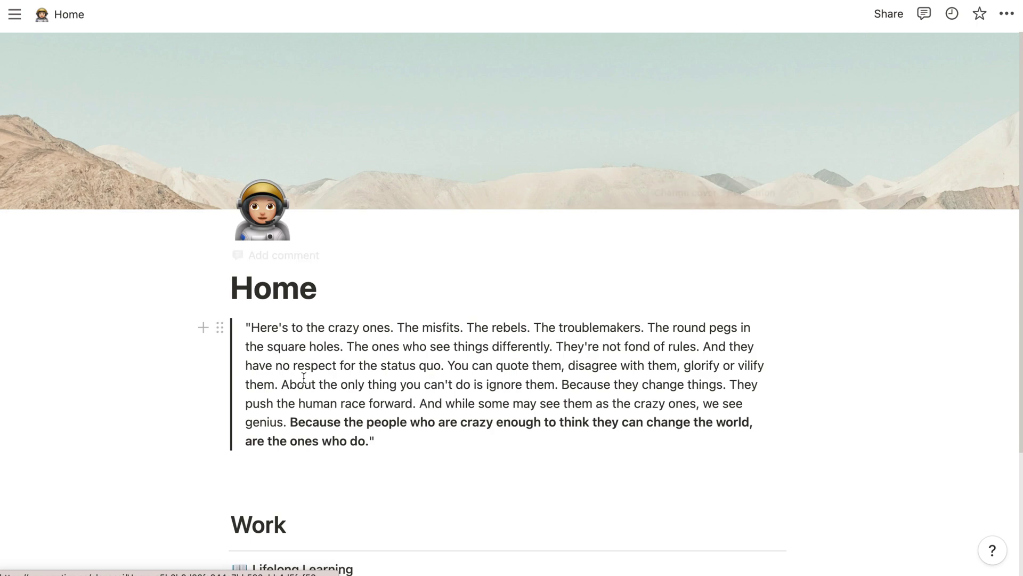
# Embed a second sub-page titled "My UIUX World" below Lifelong Learning in the Work section.
pyautogui.scroll(-3, 301, 380)
pyautogui.click(300, 440)
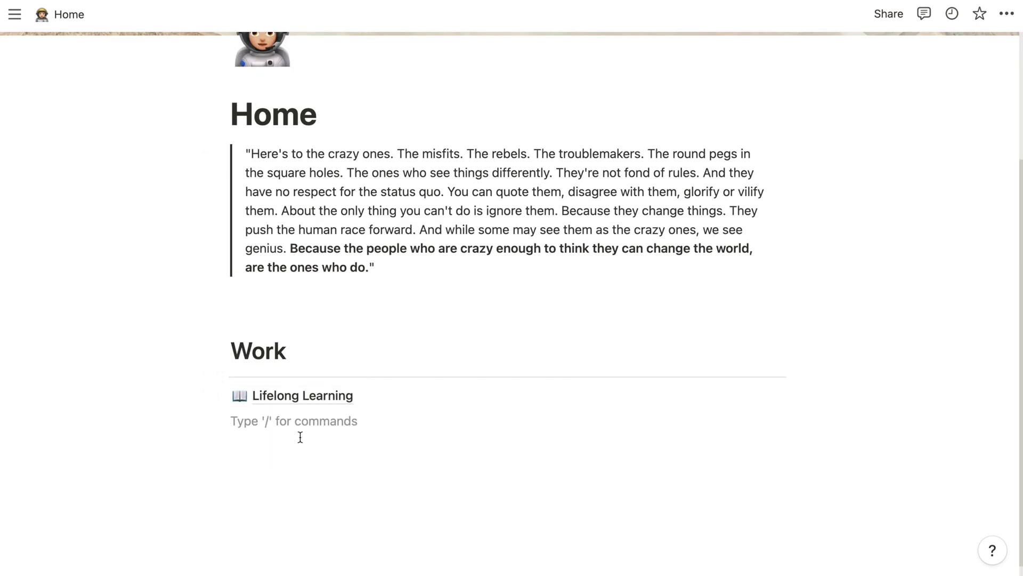
pyautogui.write('/page')
pyautogui.press('Return')
pyautogui.write('My UIUX World')
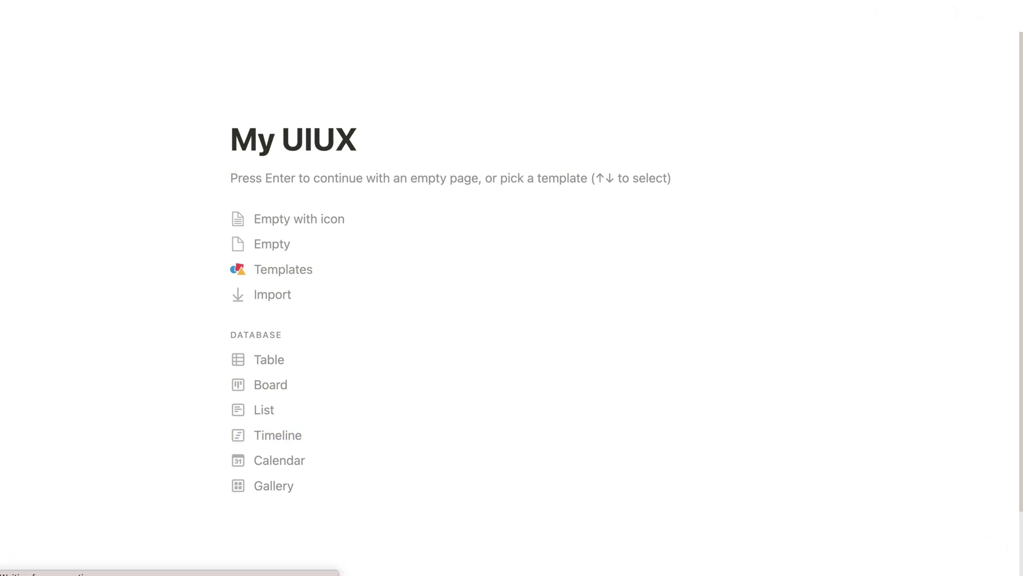
# Set the My UIUX World page's icon to the mobile phone emoji and return to the Home page.
pyautogui.click(250, 111)
pyautogui.click(256, 137)
pyautogui.click(194, 278)
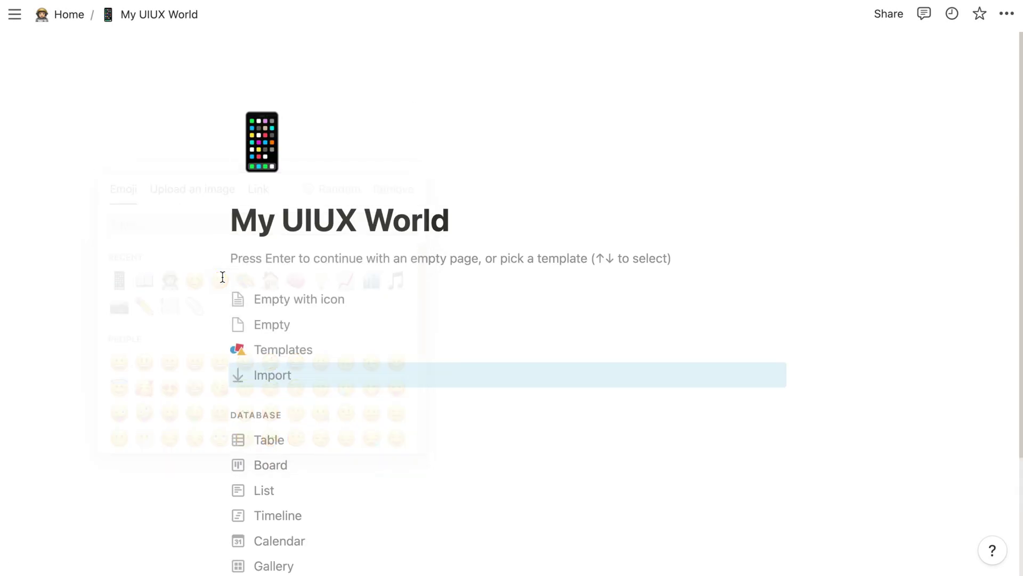
pyautogui.click(67, 21)
# Add three "..." placeholder lines below My UIUX World in the Work section.
pyautogui.click(235, 450)
pyautogui.write('...')
pyautogui.press('Return')
pyautogui.write('...')
pyautogui.press('Return')
pyautogui.write('...')
# Add a Heading 1 titled "Life" below the Work section, with a divider underneath it.
pyautogui.scroll(-5, 512, 299)
pyautogui.press('Return')
pyautogui.write('/H')
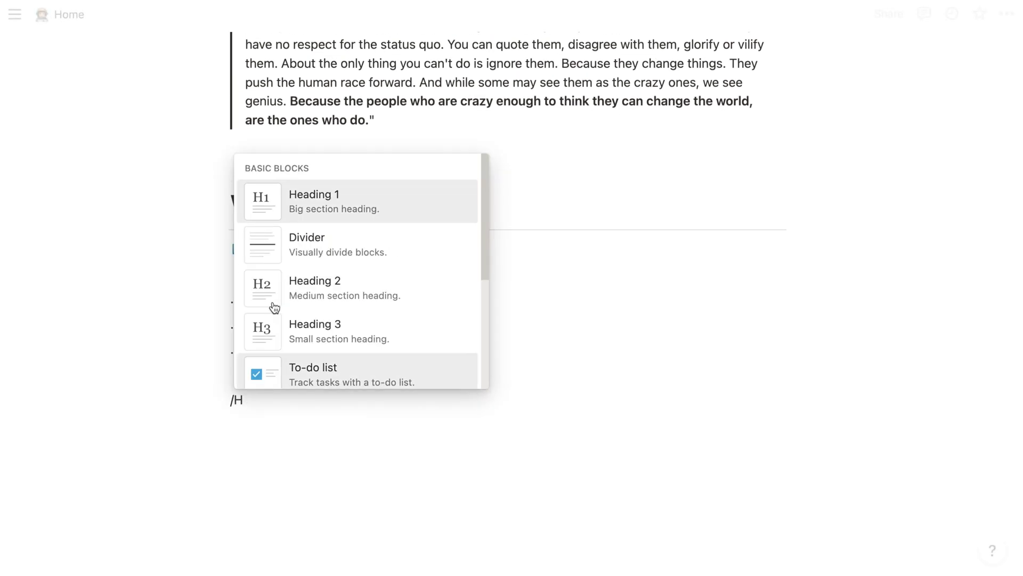
pyautogui.click(295, 206)
pyautogui.write('Life')
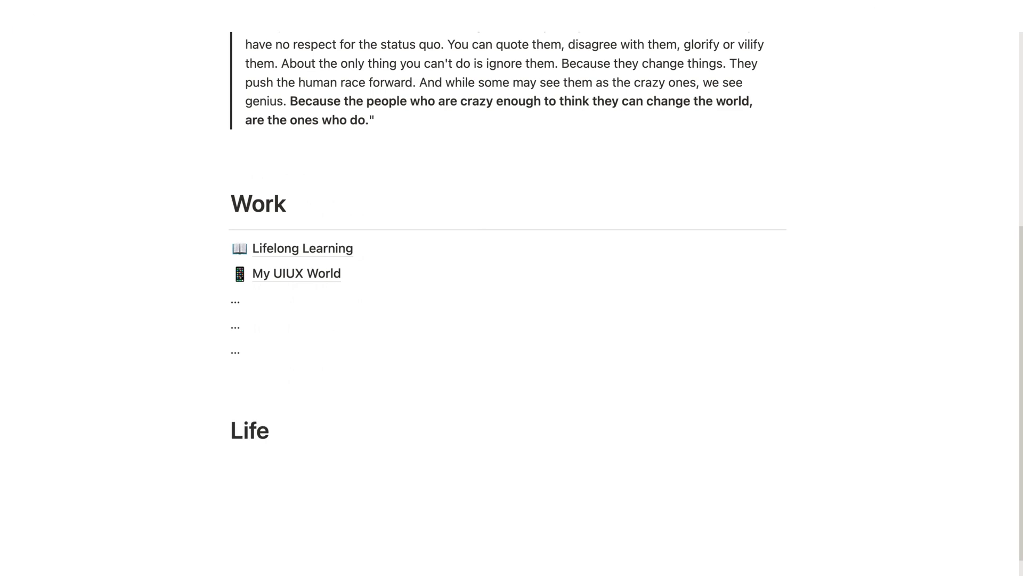
pyautogui.press('Return')
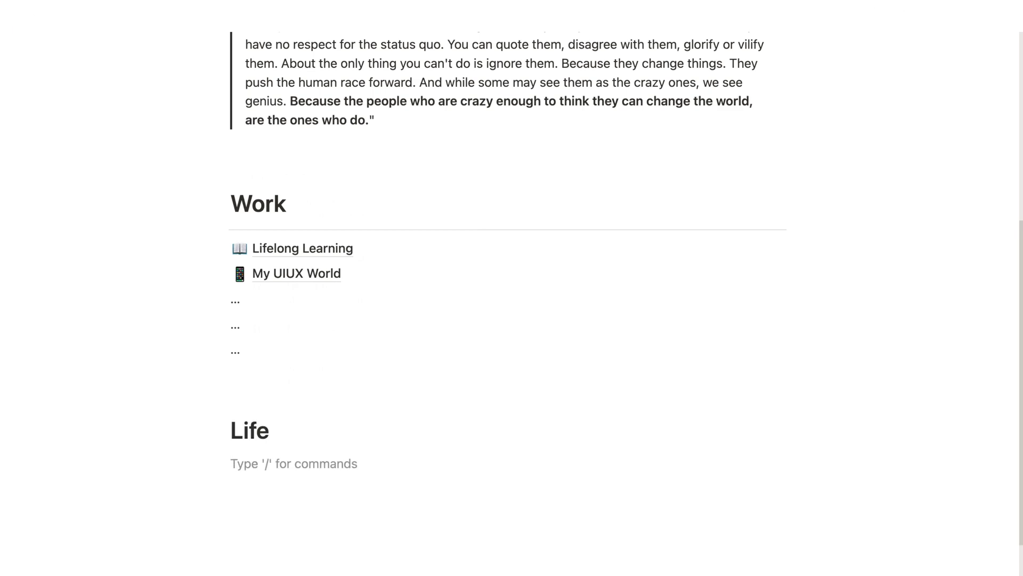
pyautogui.write('---')
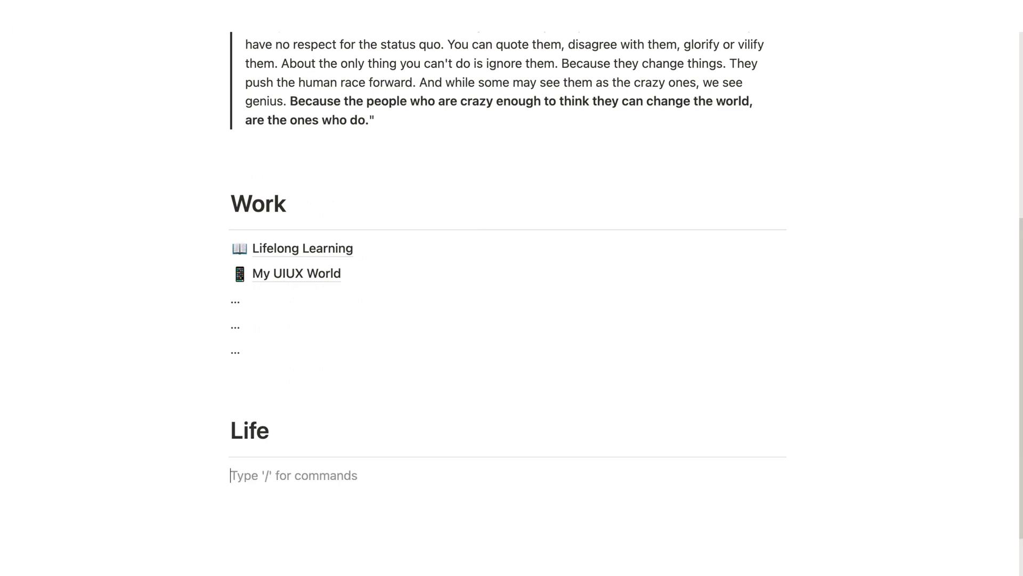
# Embed a sub-page titled "Everything Piano" under the Life divider.
pyautogui.scroll(-3, 507, 256)
pyautogui.write('/page')
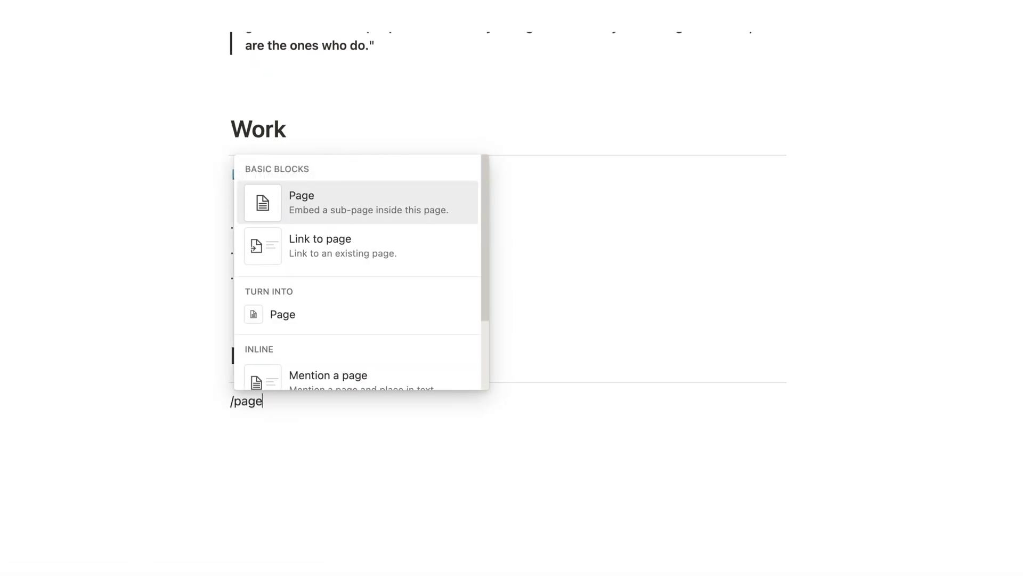
pyautogui.press('Return')
pyautogui.write('Everything Piano')
# Search the emojis for "piano", use the piano keyboard as the Everything Piano page's icon, and return to the Home page.
pyautogui.click(246, 105)
pyautogui.click(260, 139)
pyautogui.write('piano')
pyautogui.press('Return')
pyautogui.click(68, 24)
# Add three "..." placeholder lines below Everything Piano in the Life section.
pyautogui.scroll(-5, 272, 356)
pyautogui.click(234, 463)
pyautogui.write('.')
pyautogui.press('Return')
# Add a Heading 1 titled "Others" at full page width below the Life section, with a divider underneath it.
pyautogui.write('Others')
pyautogui.doubleClick(244, 456)
pyautogui.click(222, 428)
pyautogui.click(219, 84)
pyautogui.scroll(-3, 306, 434)
pyautogui.click(305, 422)
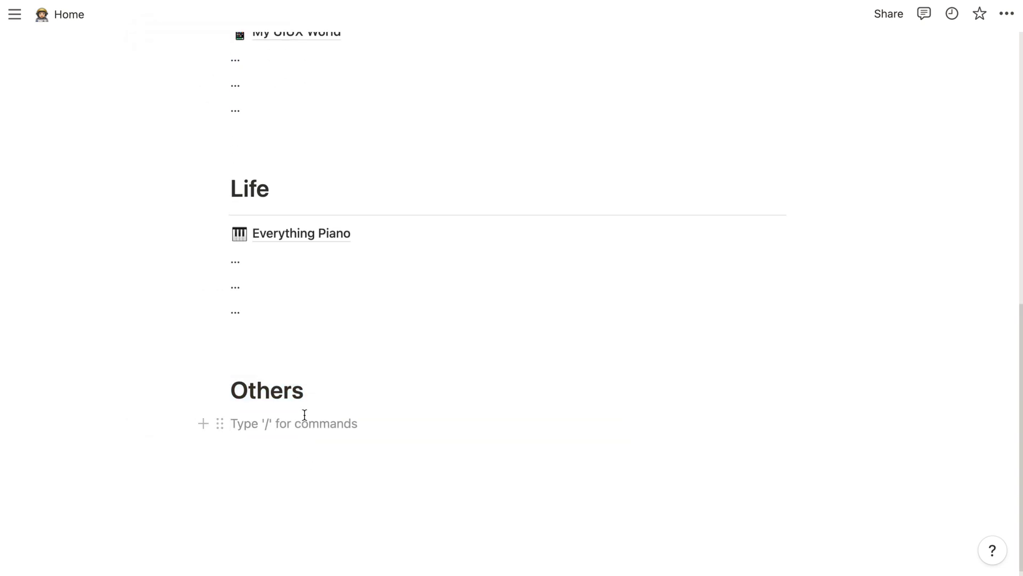
pyautogui.write('---/pag')
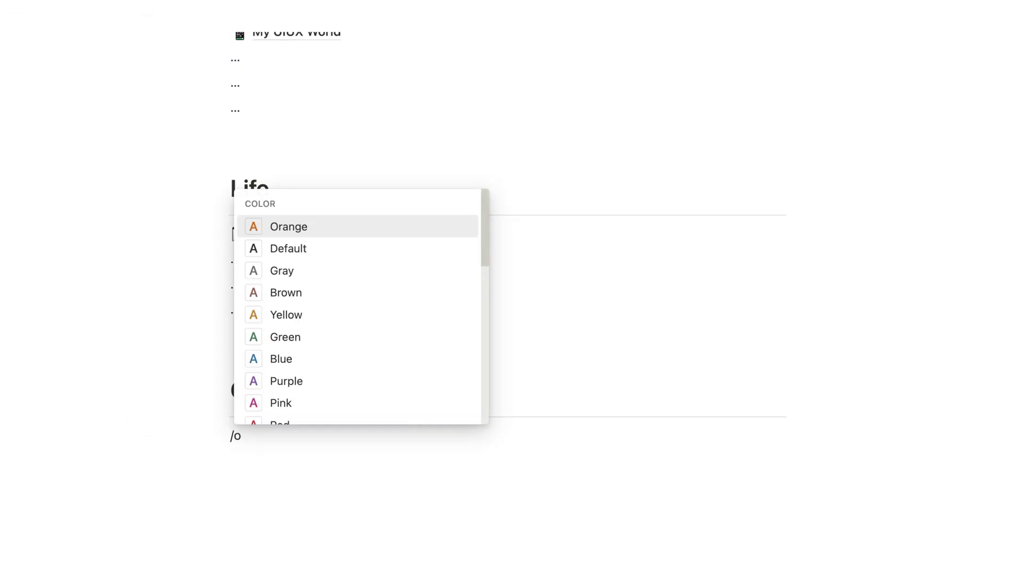
# Embed a sub-page titled "Everything Legal" under the Others divider.
pyautogui.write('e')
pyautogui.press('Return')
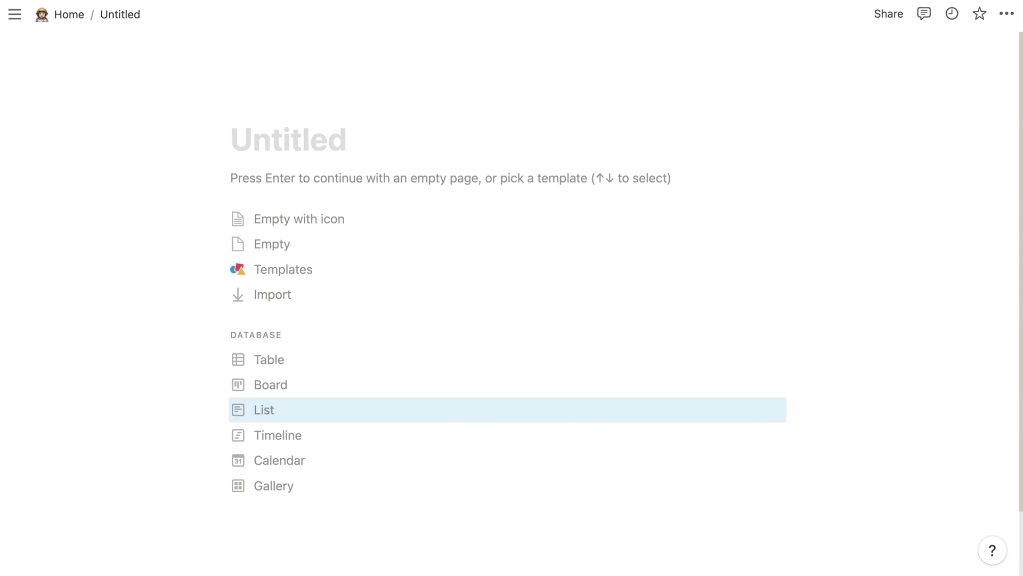
pyautogui.write('Everything Legal')
# Search the emojis for "page", use the page emoji as the Everything Legal page's icon, and return to the Home page.
pyautogui.click(259, 112)
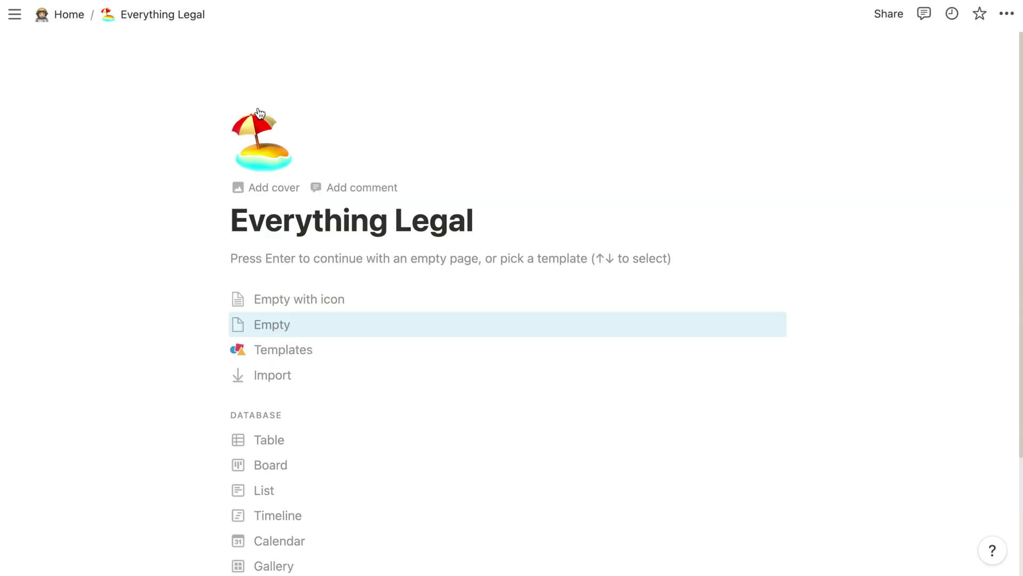
pyautogui.click(260, 113)
pyautogui.write('page')
pyautogui.click(120, 258)
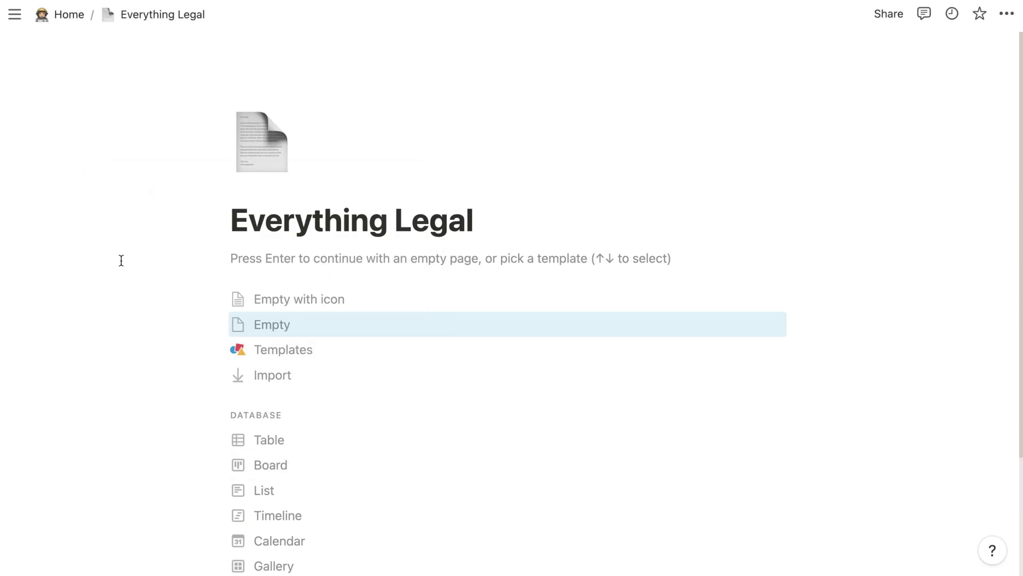
pyautogui.click(64, 16)
# Add three "..." placeholder lines below Everything Legal in the Others section.
pyautogui.scroll(-10, 287, 382)
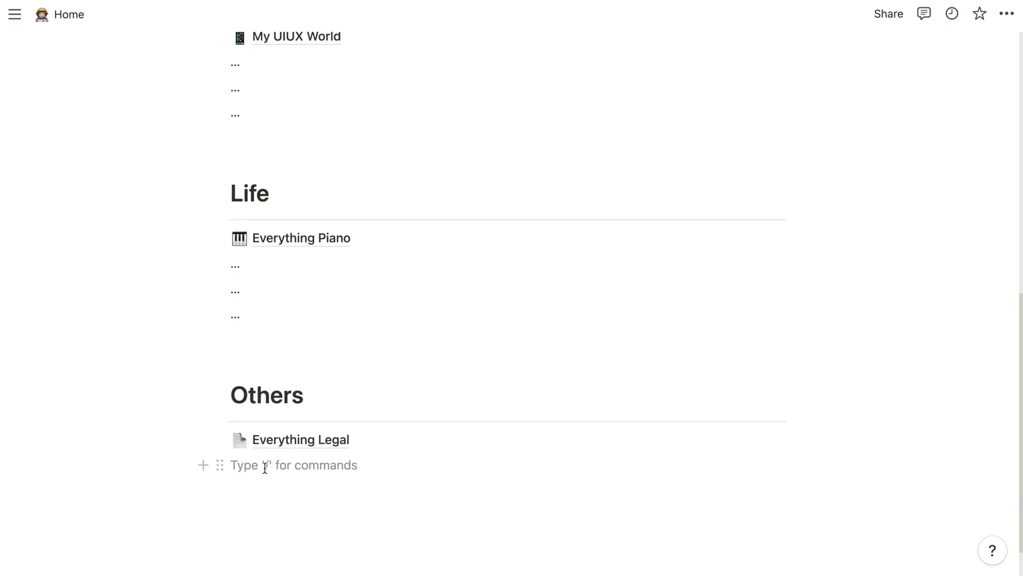
pyautogui.write('...')
pyautogui.press('Return')
pyautogui.write('..')
# Place the Life section in a column beside the Work heading, and move Work's divider and contents into the Work column.
pyautogui.scroll(3, 507, 288)
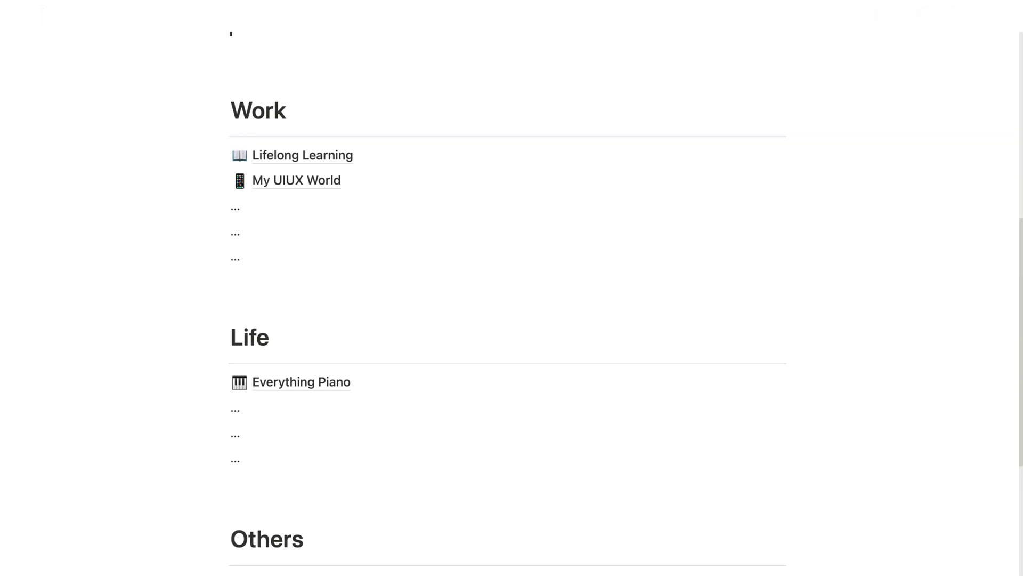
pyautogui.moveTo(128, 320); pyautogui.dragTo(551, 499)
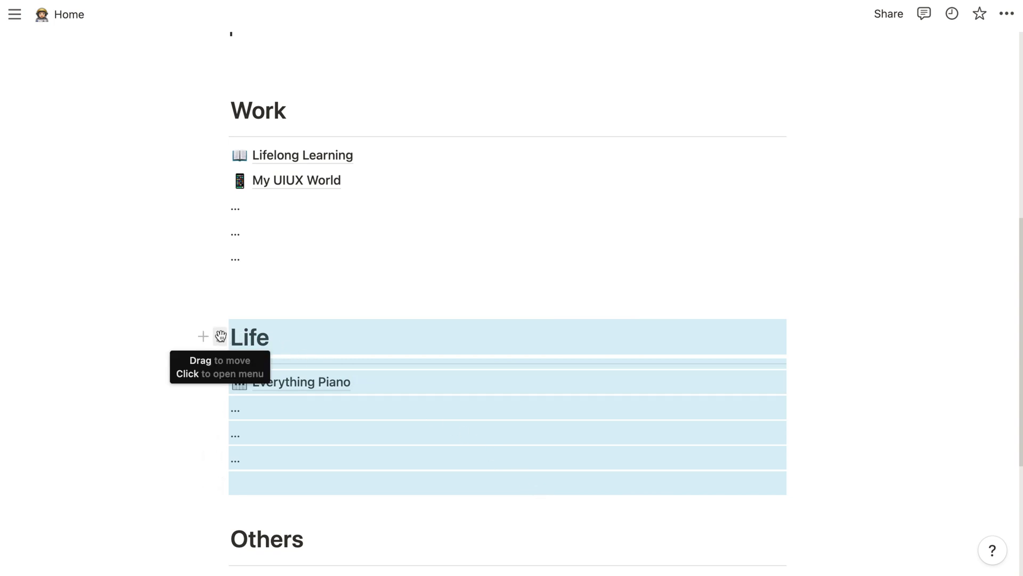
pyautogui.moveTo(220, 335); pyautogui.dragTo(825, 174)
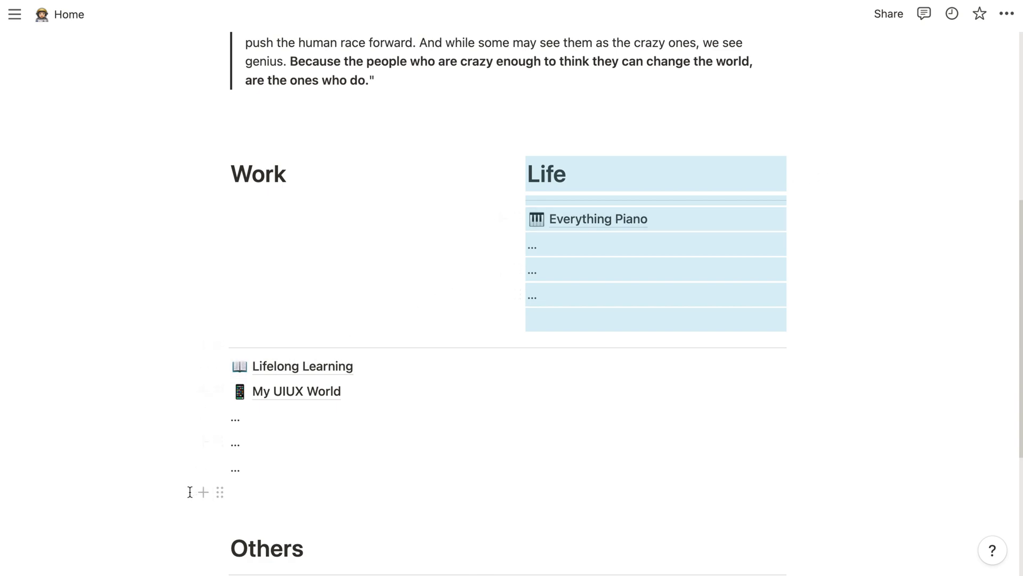
pyautogui.moveTo(67, 497); pyautogui.dragTo(341, 350)
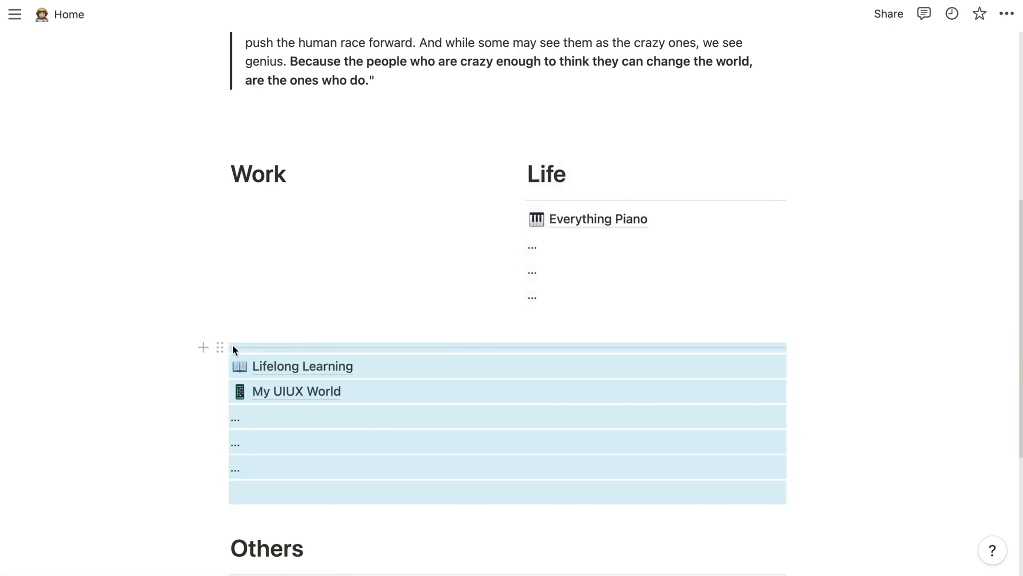
pyautogui.moveTo(221, 347); pyautogui.dragTo(241, 183)
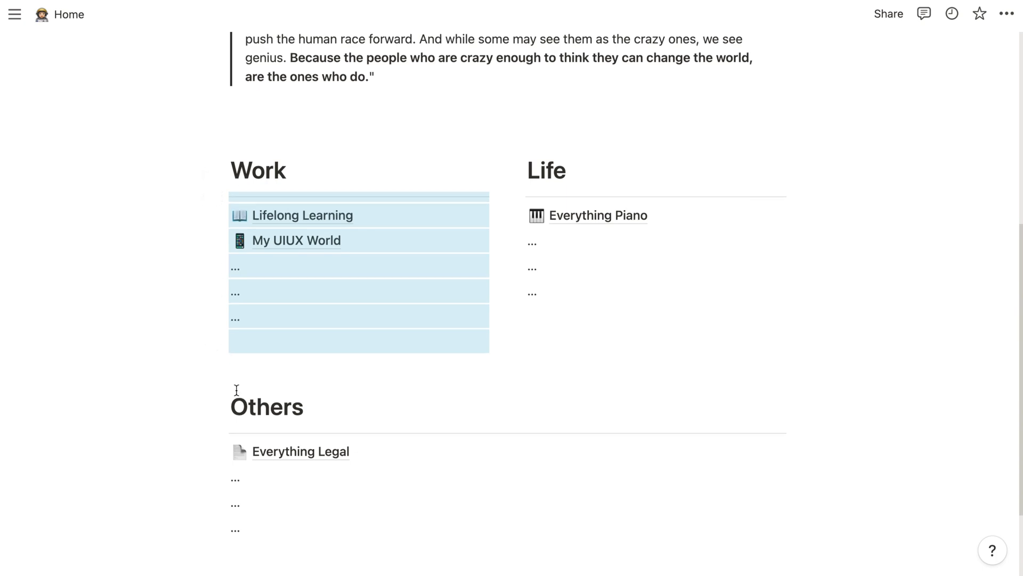
# Move the whole Others section, including its divider and contents, into a third column beside Life.
pyautogui.scroll(-3, 232, 384)
pyautogui.moveTo(133, 292); pyautogui.dragTo(308, 450)
pyautogui.moveTo(219, 314); pyautogui.dragTo(833, 155)
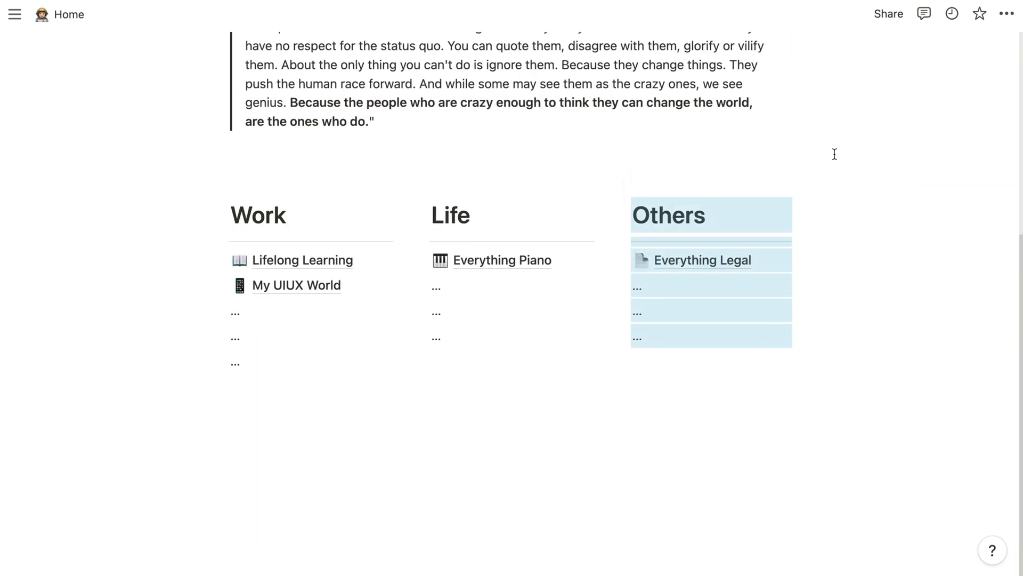
pyautogui.scroll(1, 852, 229)
pyautogui.click(900, 282)
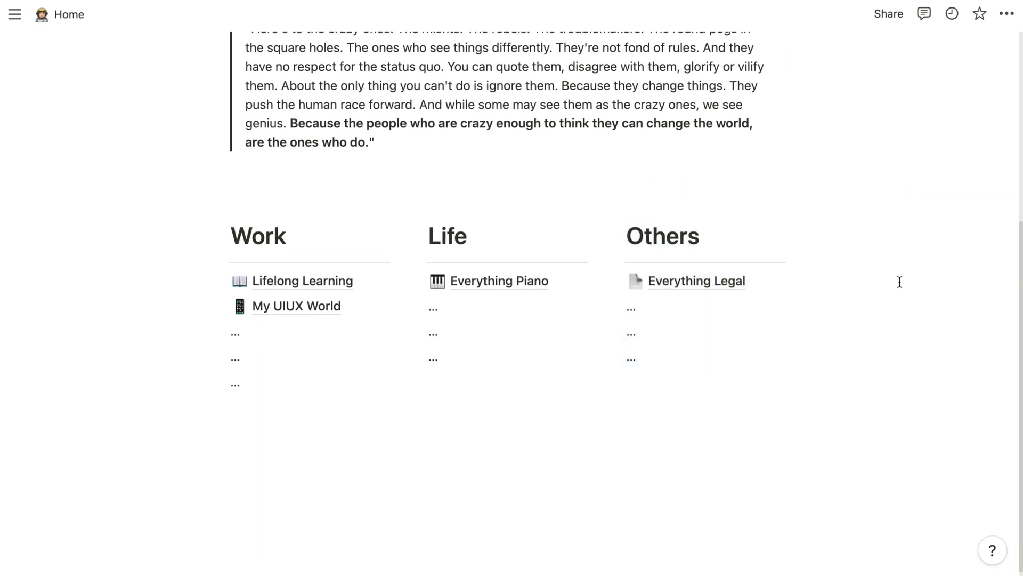
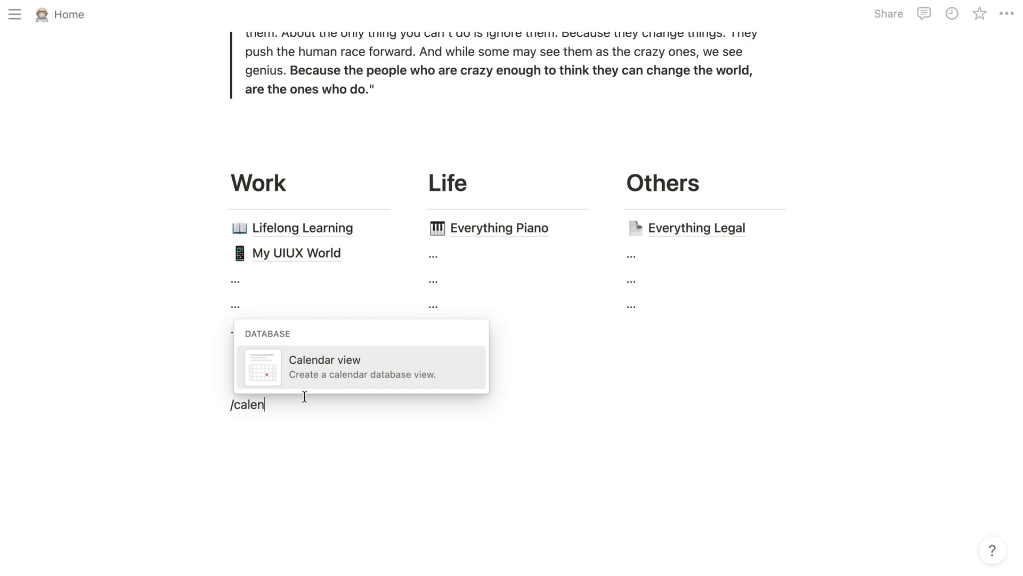
# Insert a calendar view with a new database below the Work list and title it "Calendar".
pyautogui.click(266, 376)
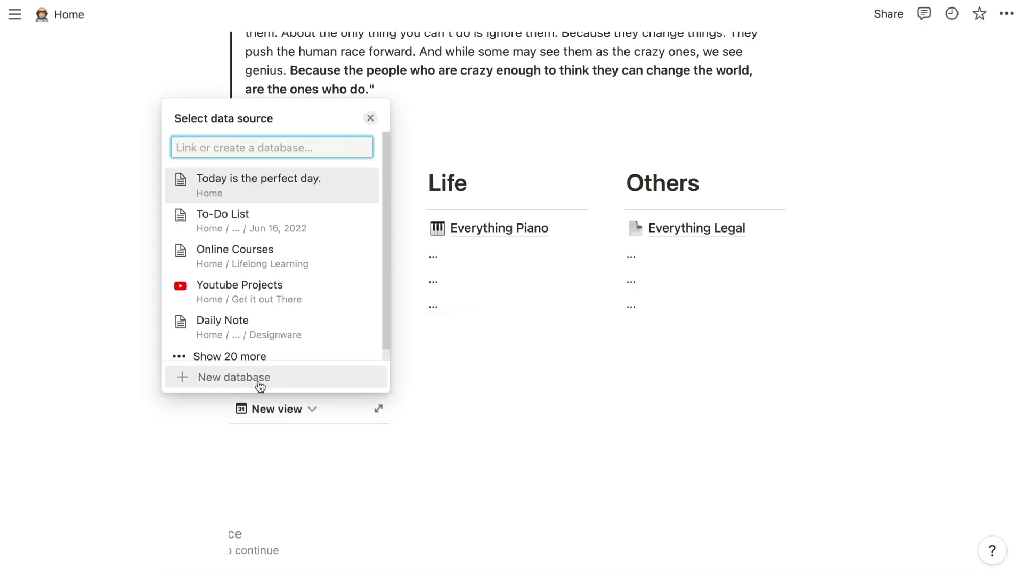
pyautogui.click(233, 377)
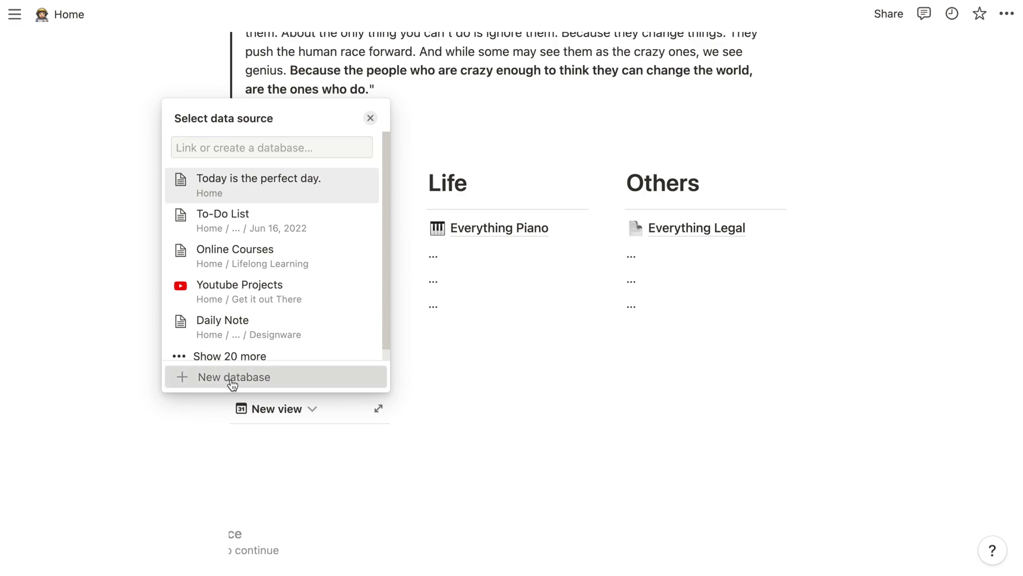
pyautogui.scroll(-3, 230, 378)
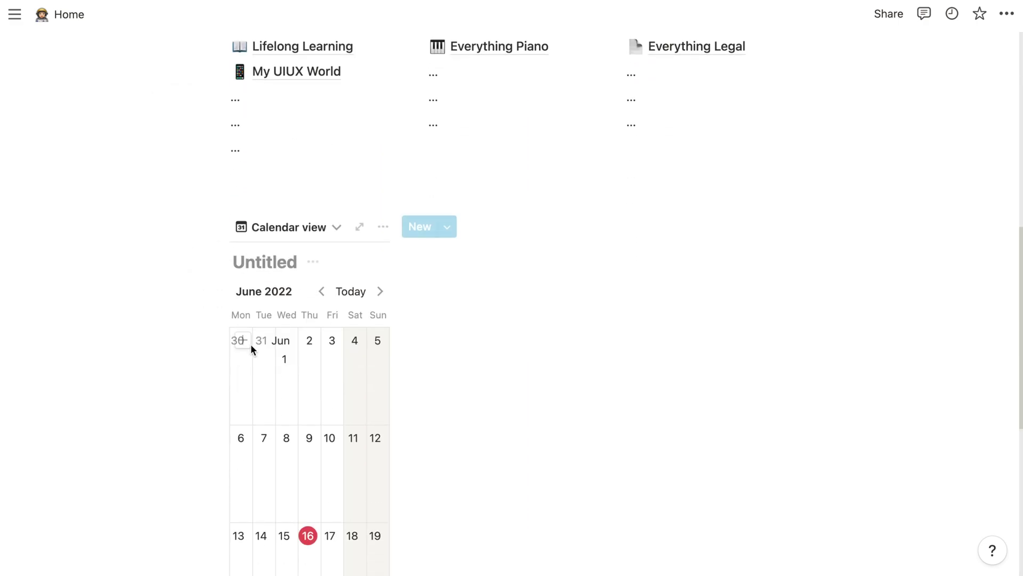
pyautogui.click(244, 258)
pyautogui.write('Ca')
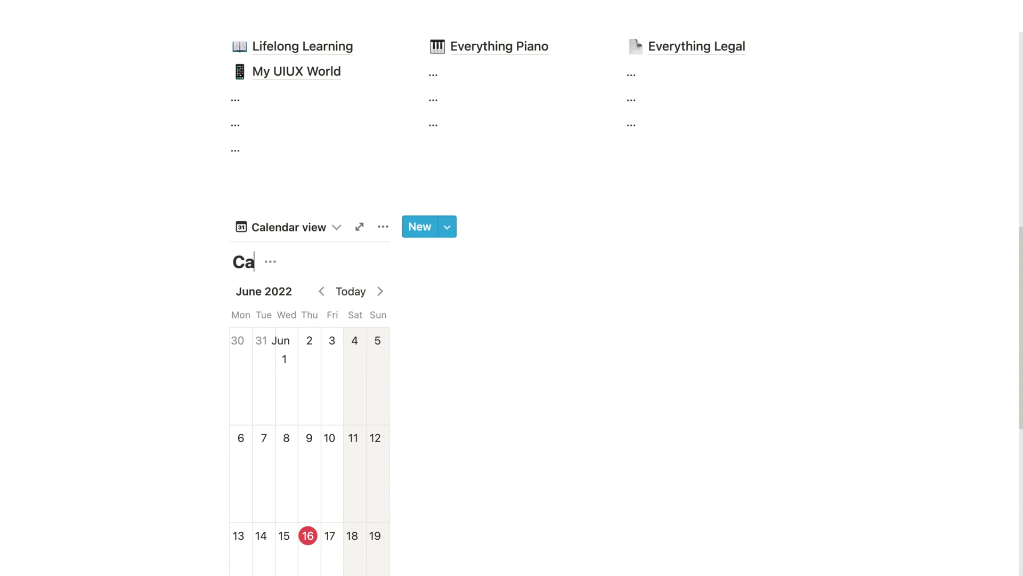
pyautogui.write('lendar')
pyautogui.click(742, 334)
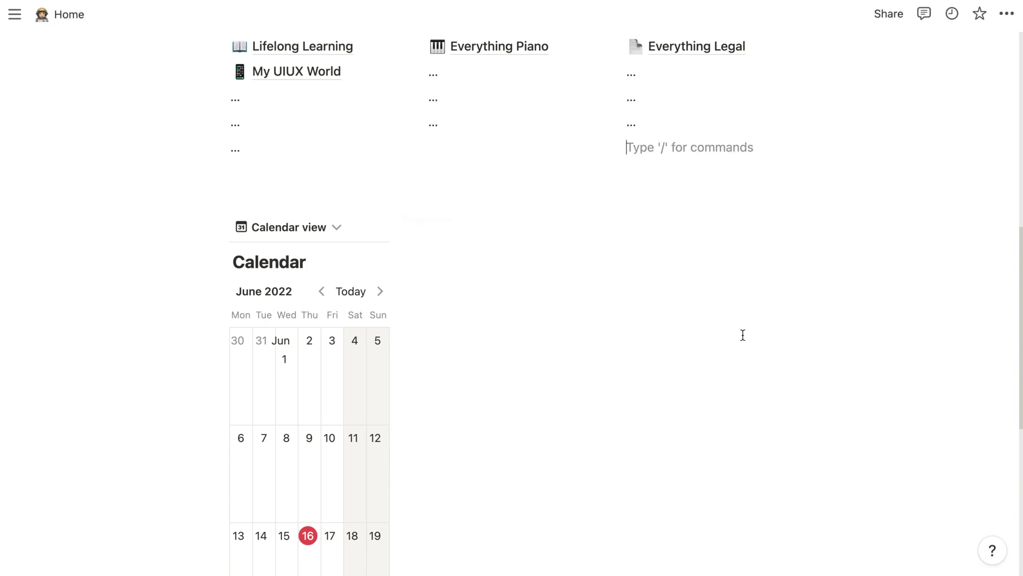
# Move the calendar out of the Work column so it spans the full page width below the three columns.
pyautogui.scroll(-2, 742, 334)
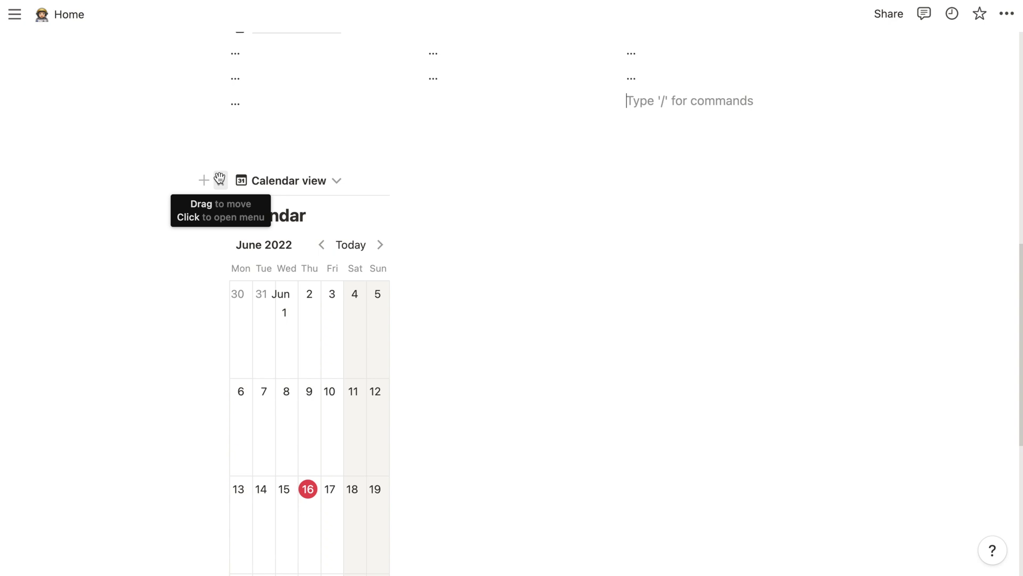
pyautogui.moveTo(219, 178); pyautogui.dragTo(606, 428)
pyautogui.scroll(-4, 652, 434)
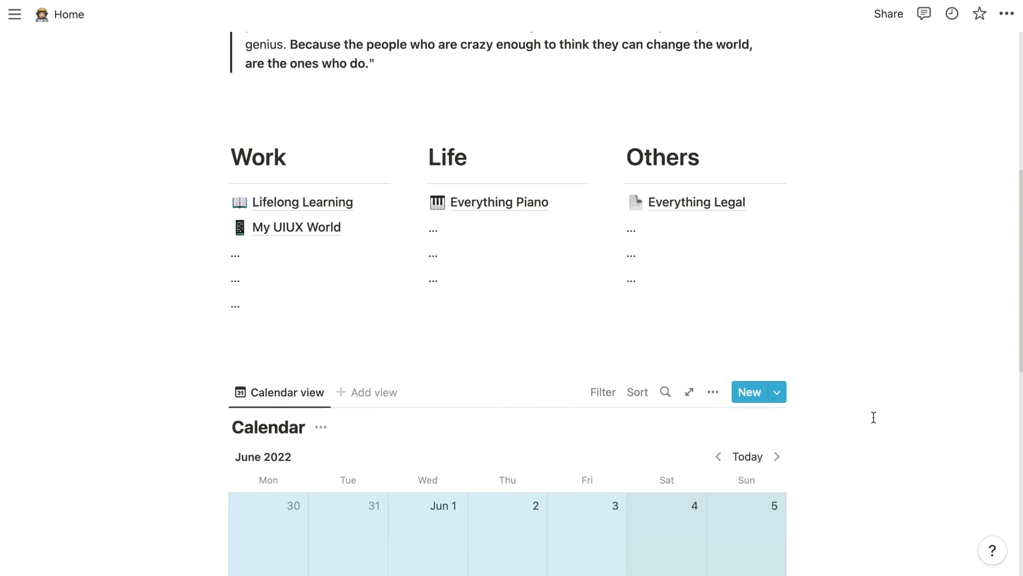
pyautogui.scroll(-2, 866, 417)
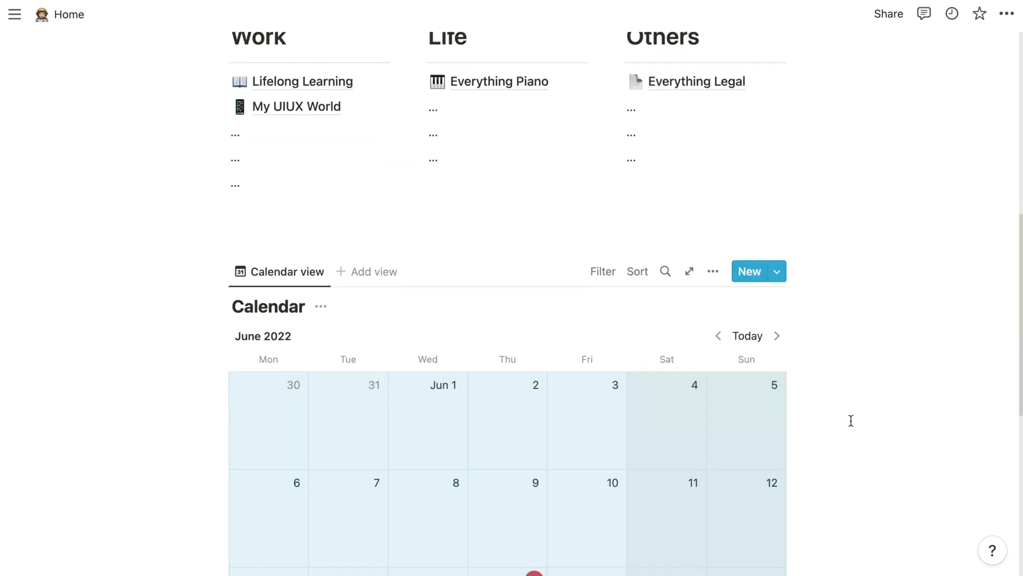
# Add a Heading 1 reading "Today is the perfect day." and place it at full page width directly above the calendar.
pyautogui.click(272, 235)
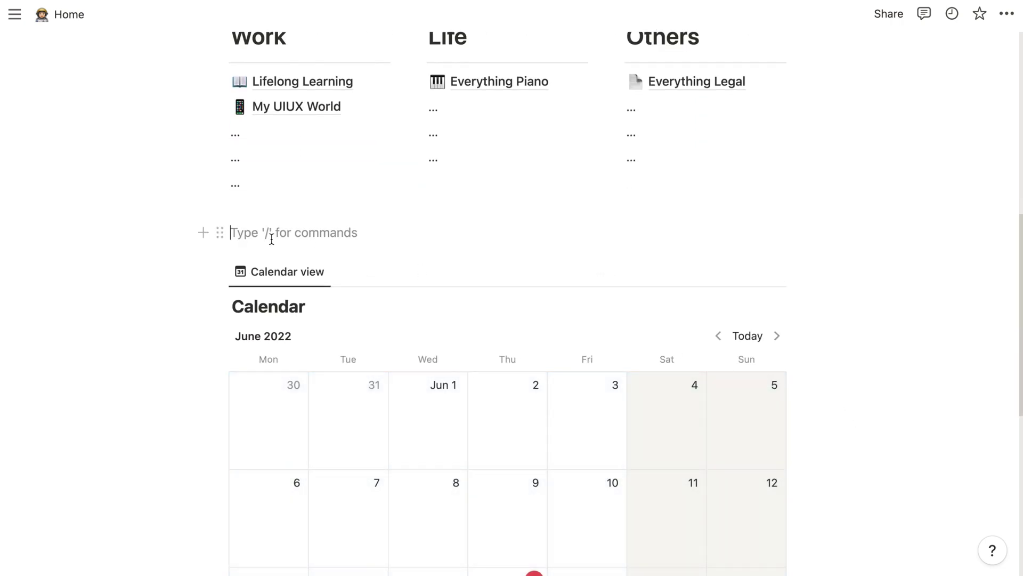
pyautogui.press('Return')
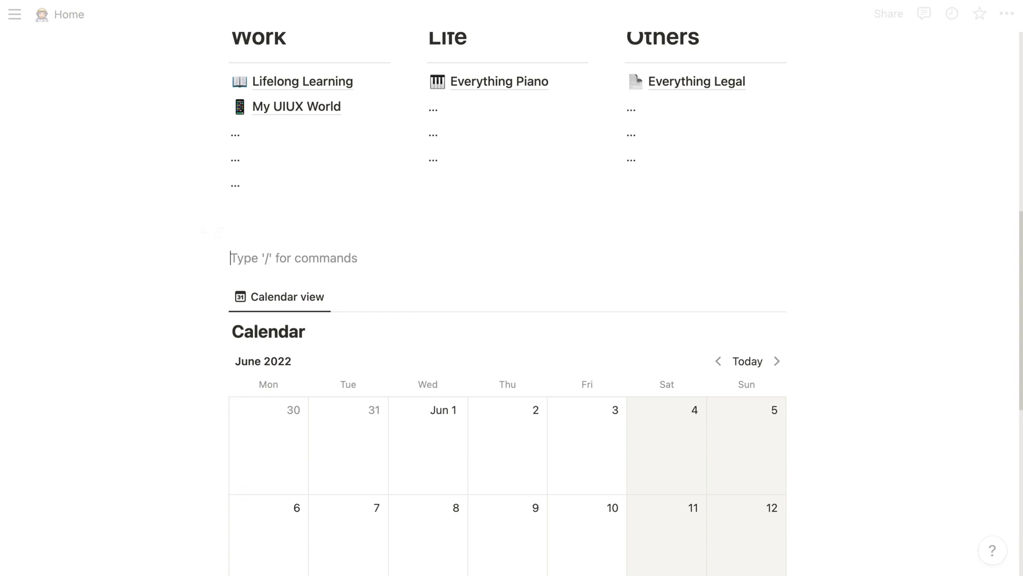
pyautogui.write('/')
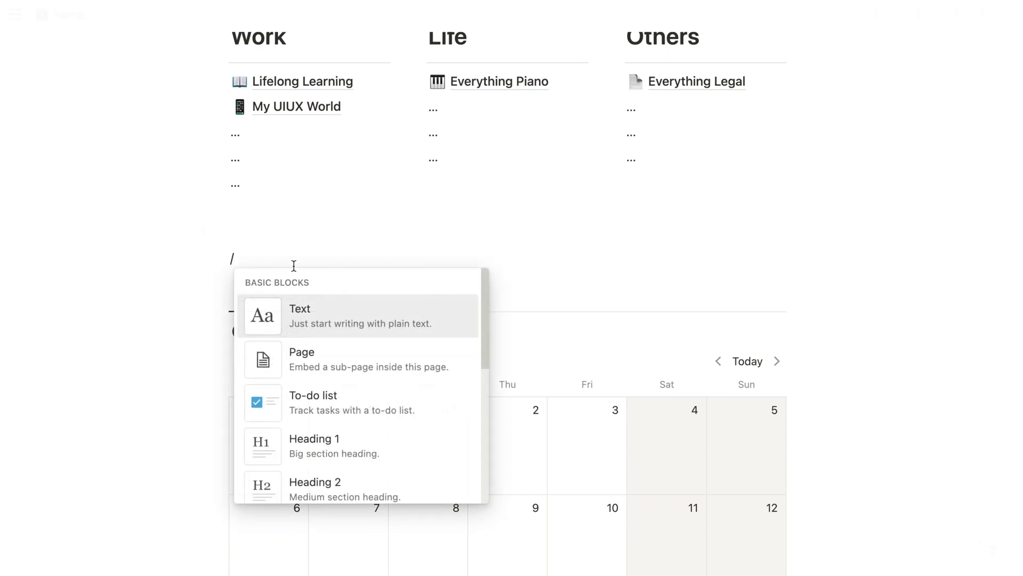
pyautogui.click(326, 447)
pyautogui.write('Today')
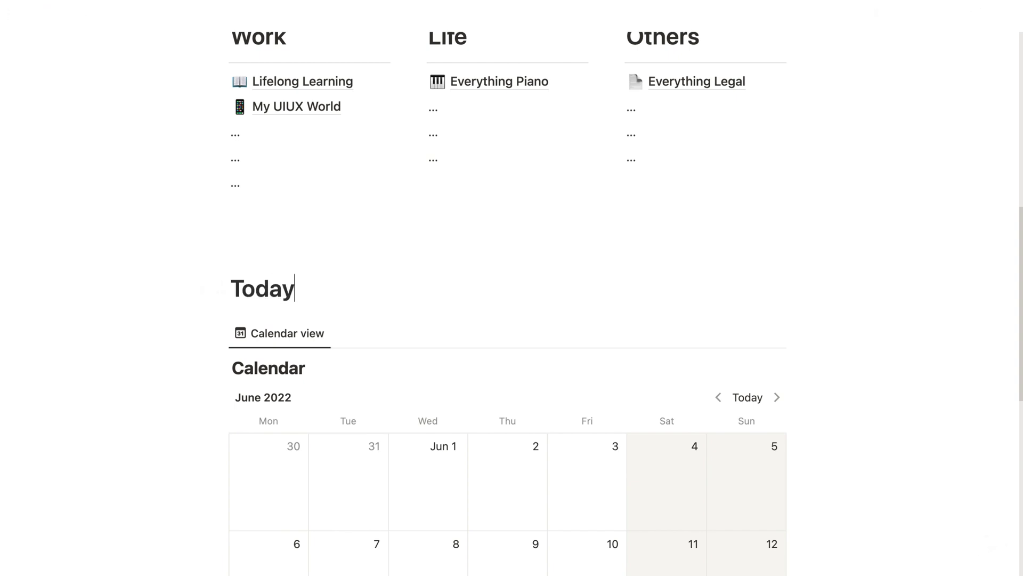
pyautogui.write(' is the per')
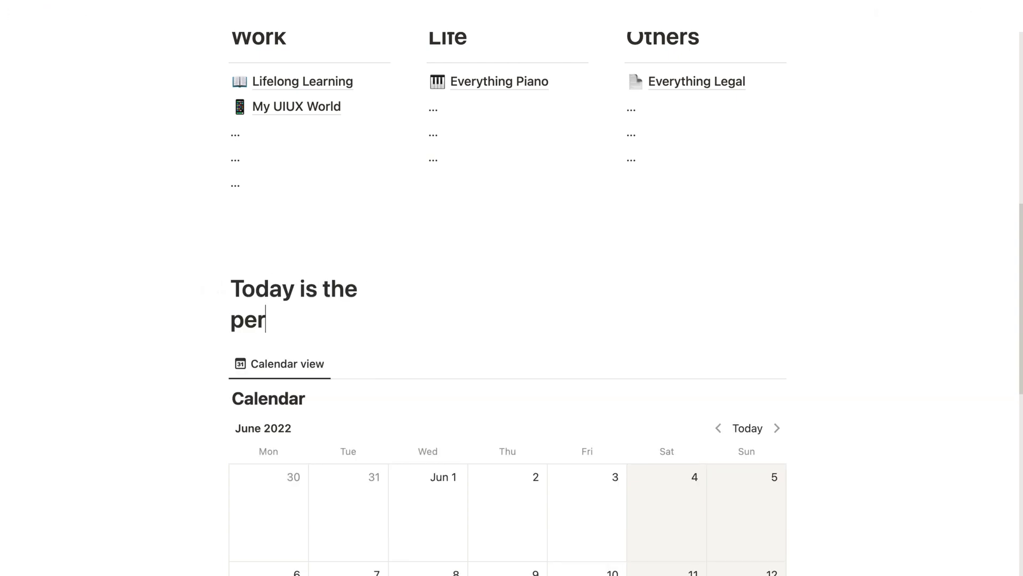
pyautogui.write('fect day.')
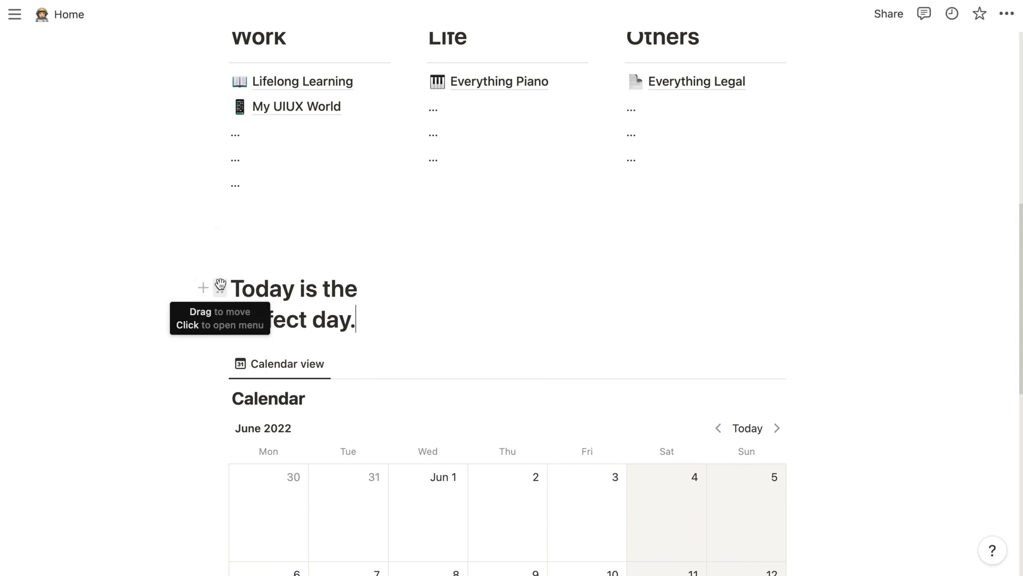
pyautogui.moveTo(219, 288); pyautogui.dragTo(331, 368)
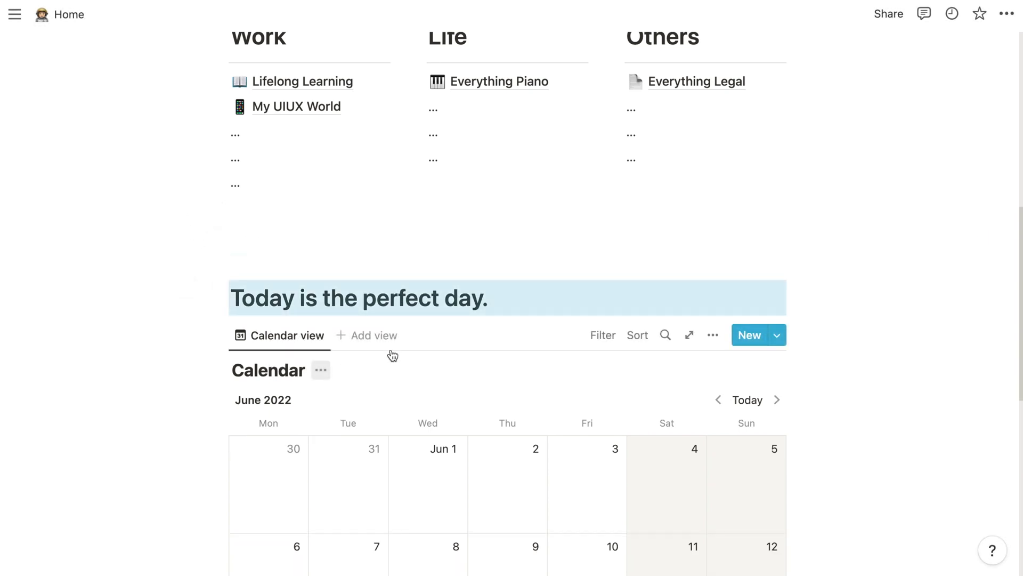
pyautogui.click(864, 365)
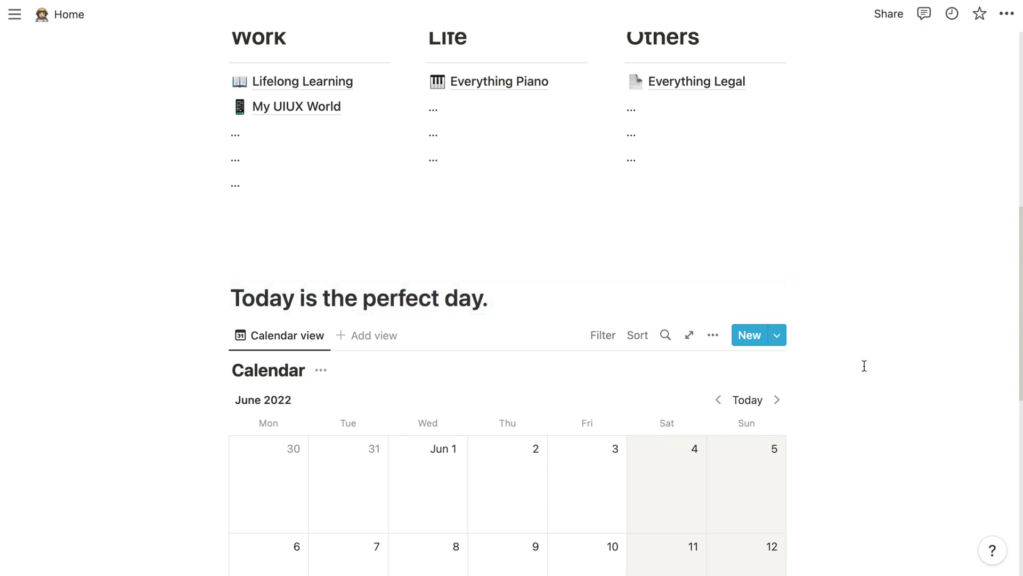
# Delete the two extra empty lines between the Work column and the "Today is the perfect day." heading.
pyautogui.scroll(6, 863, 365)
pyautogui.scroll(-4, 864, 365)
pyautogui.scroll(-2, 864, 366)
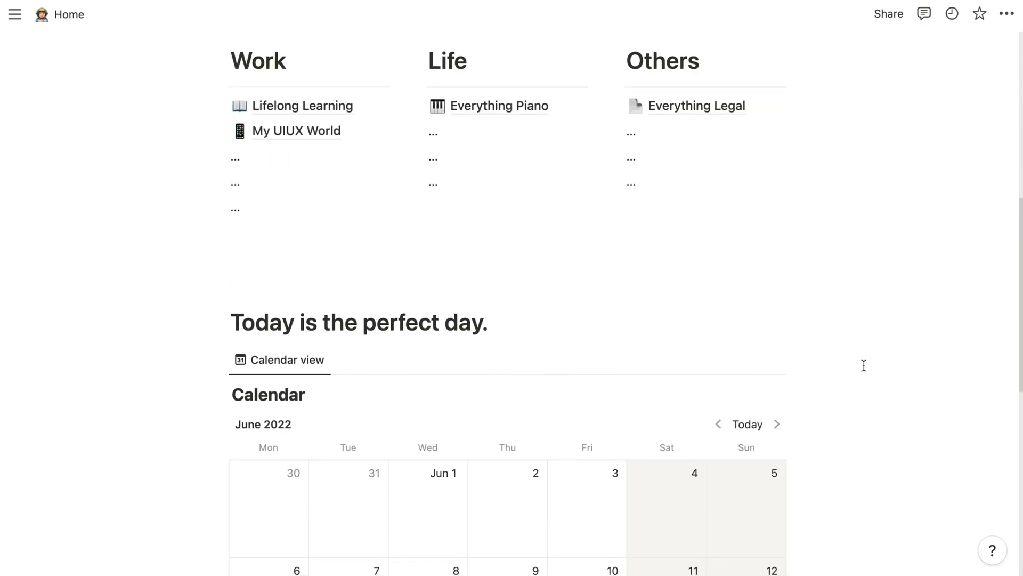
pyautogui.click(440, 279)
pyautogui.click(265, 299)
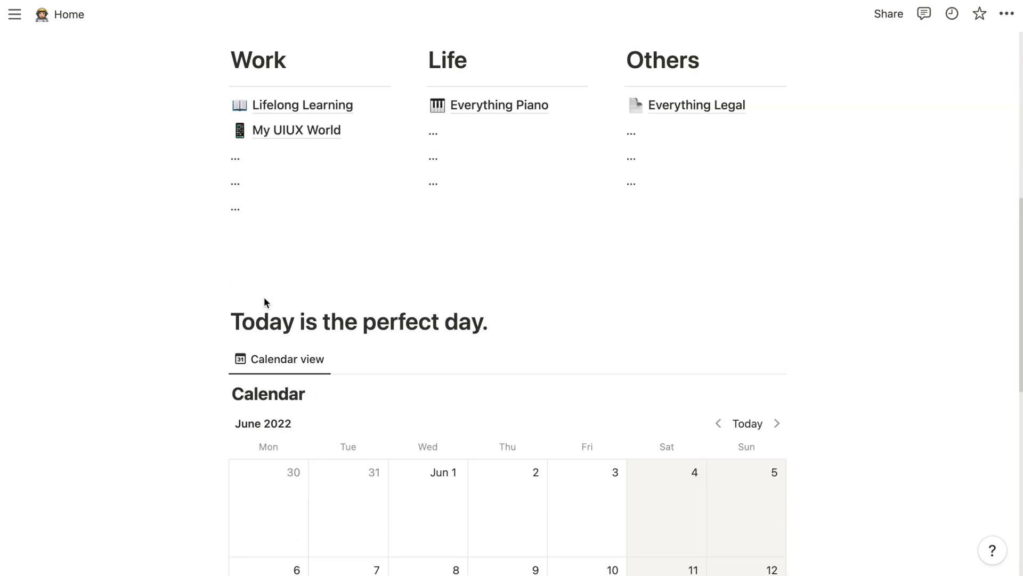
pyautogui.press('BackSpace')
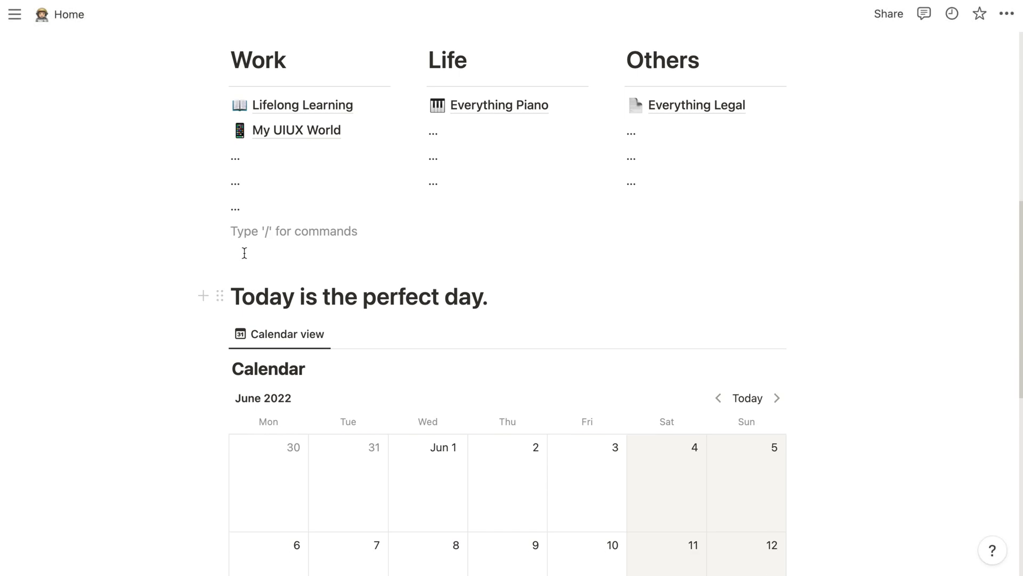
pyautogui.press('BackSpace')
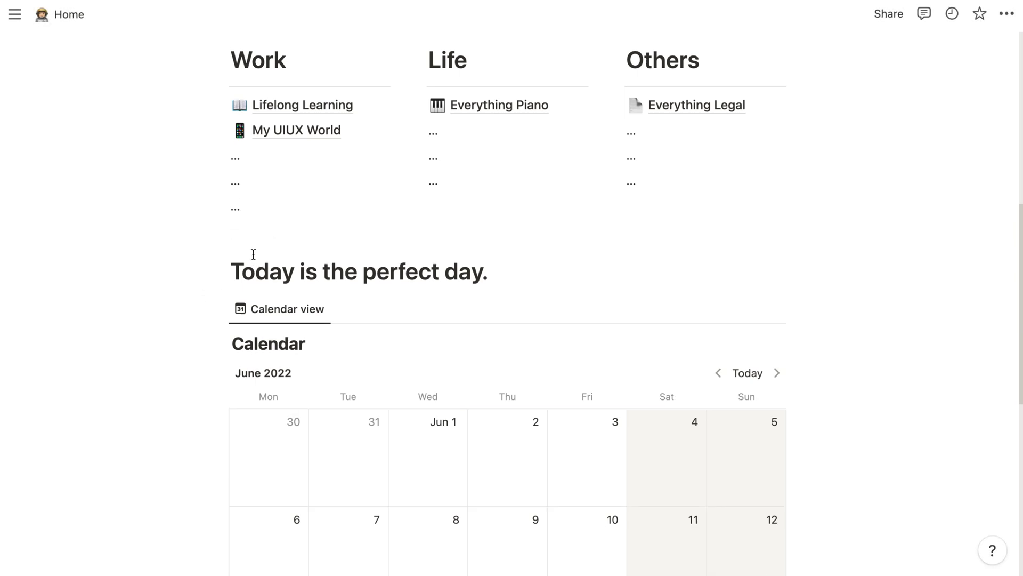
pyautogui.scroll(-1, 516, 331)
pyautogui.scroll(-5, 632, 327)
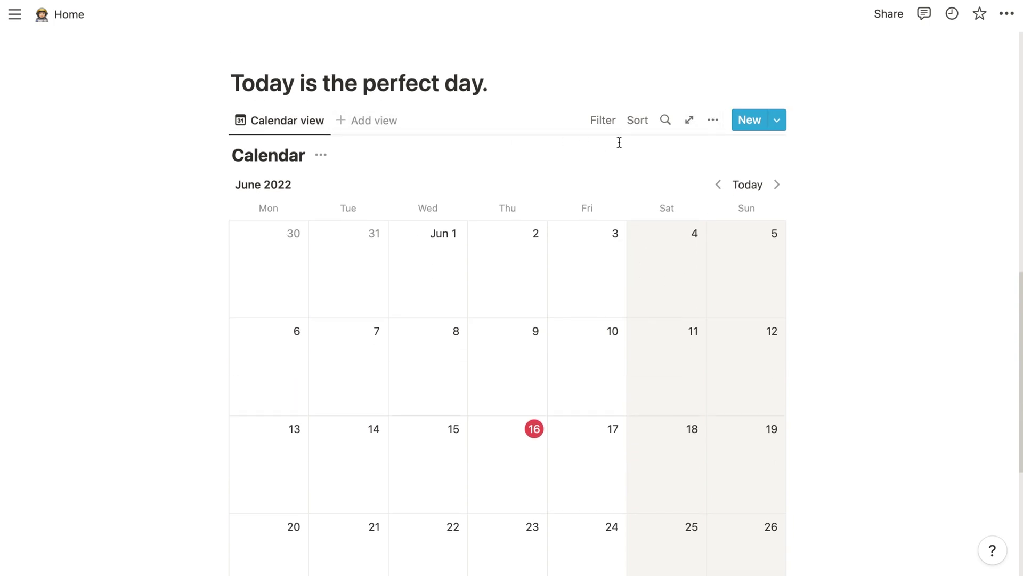
# Hide the database title in the calendar view's layout options and check which property the calendar is shown by.
pyautogui.click(712, 121)
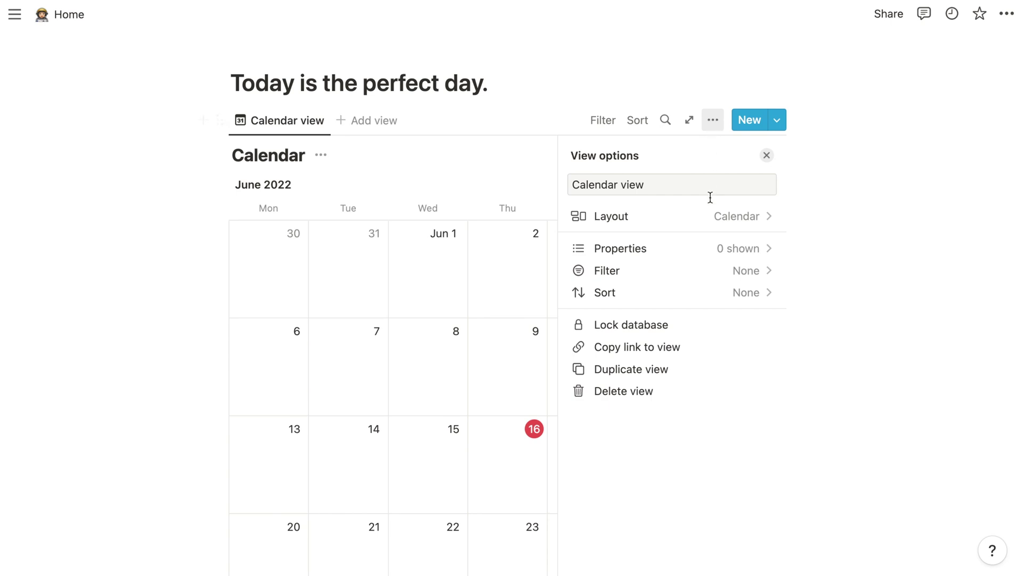
pyautogui.click(715, 218)
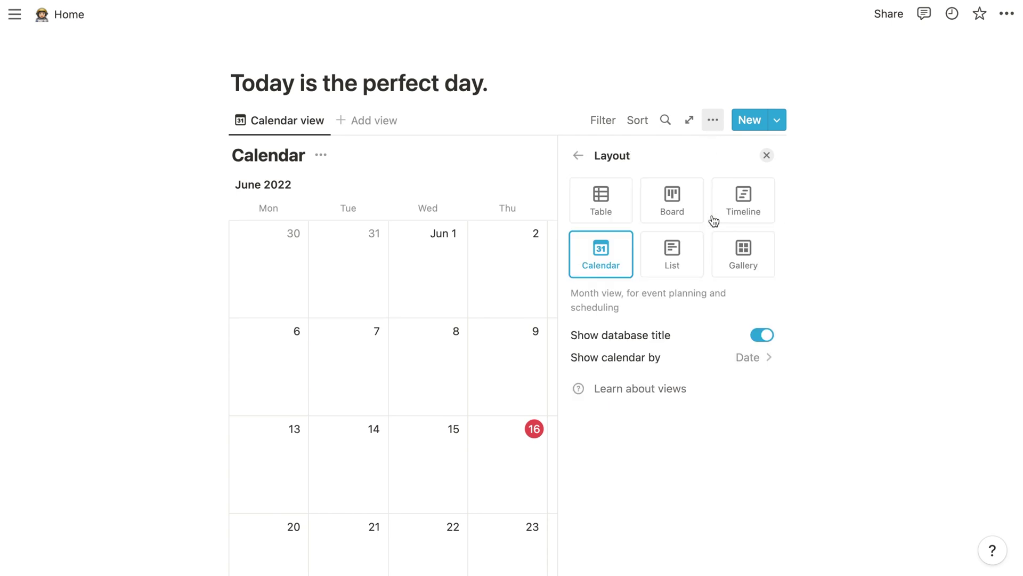
pyautogui.click(764, 335)
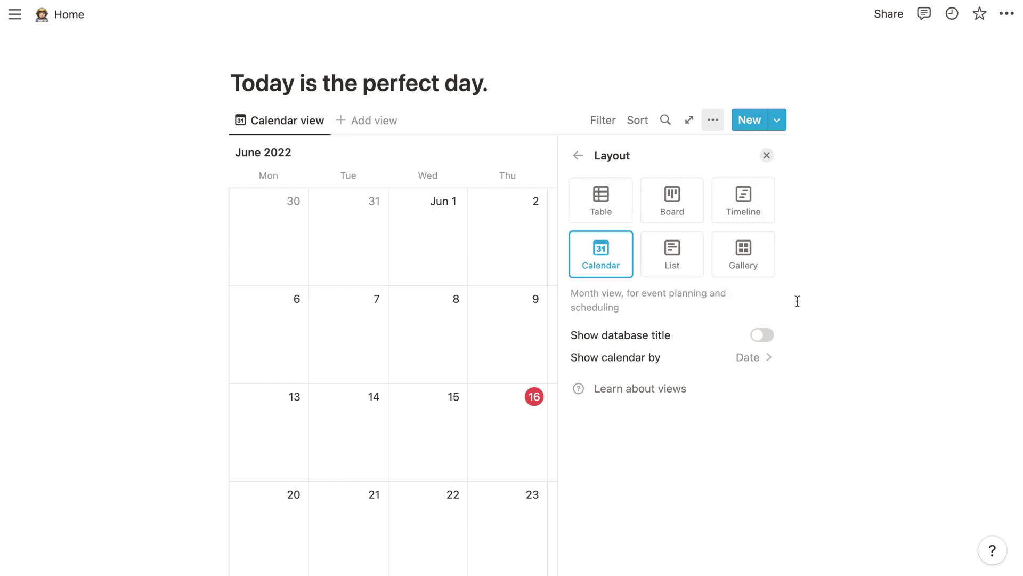
pyautogui.click(769, 358)
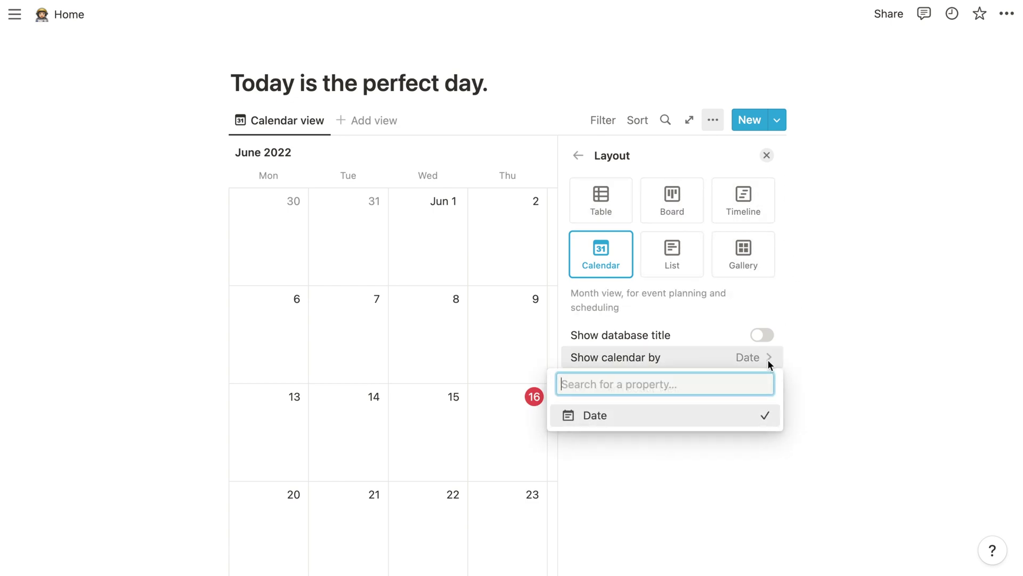
pyautogui.click(820, 314)
pyautogui.click(767, 155)
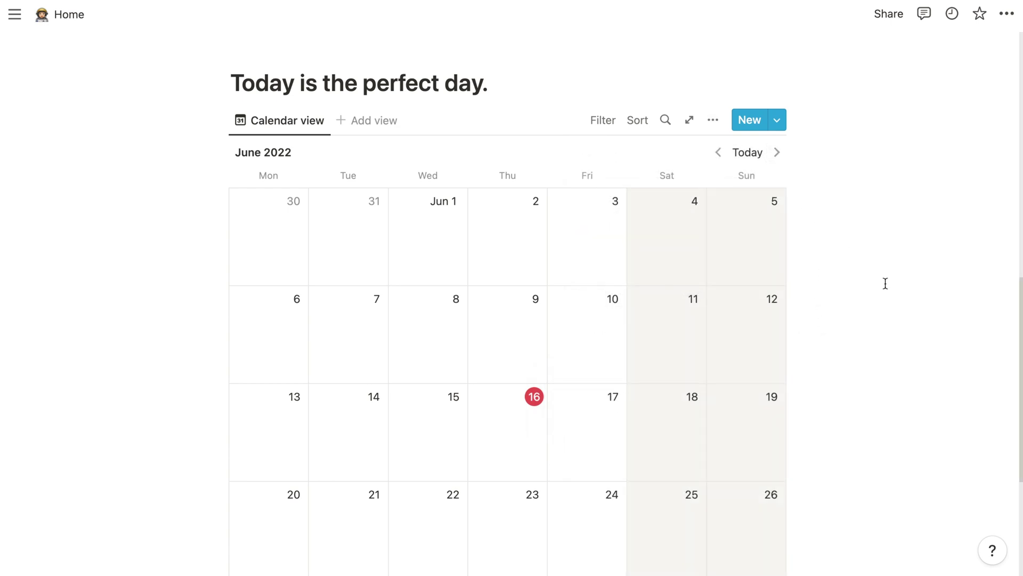
# Add an entry on June 16 in the calendar and title it "Jun 16, 2022", copied from its Date property.
pyautogui.scroll(-2, 885, 283)
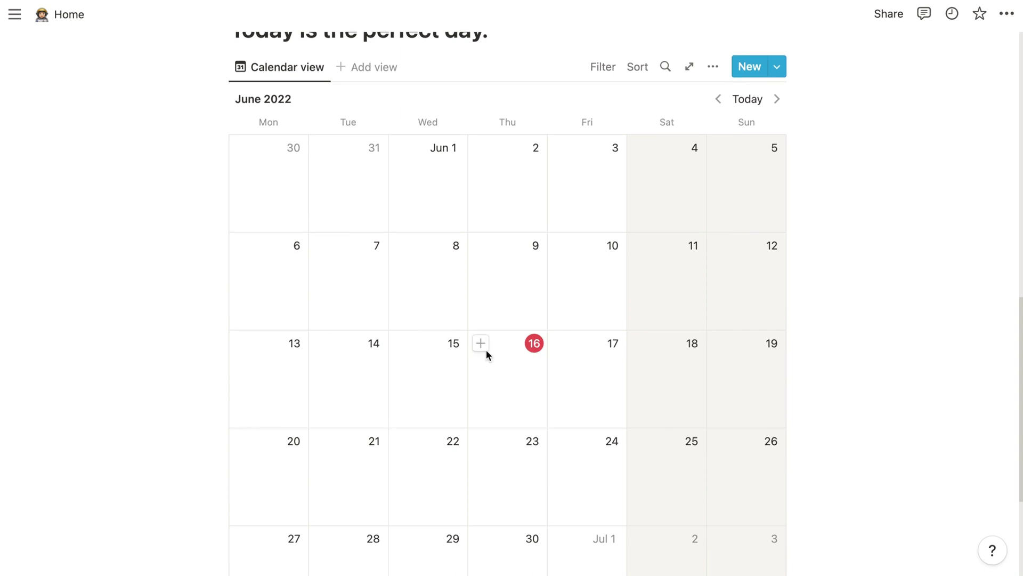
pyautogui.click(479, 344)
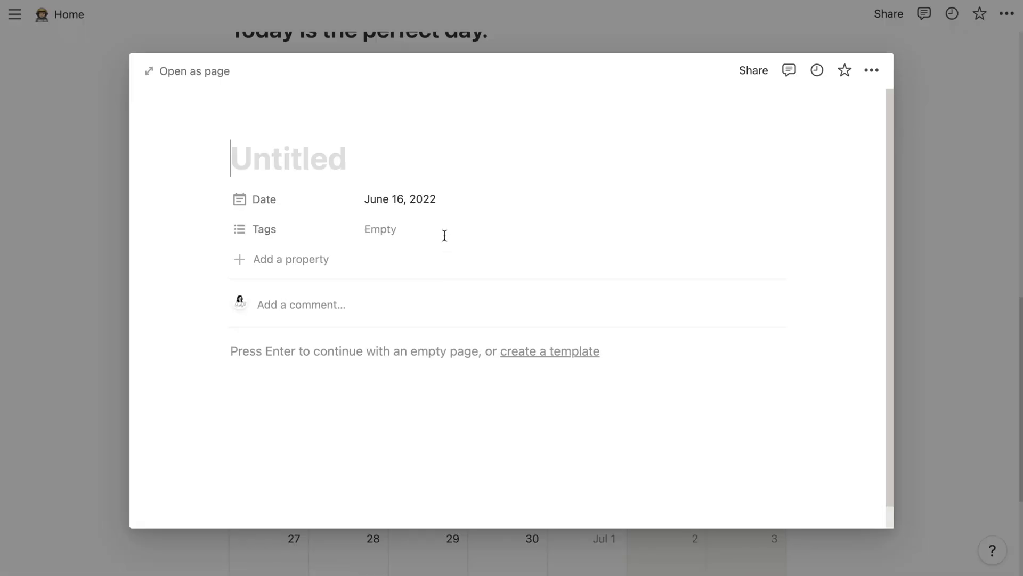
pyautogui.click(436, 202)
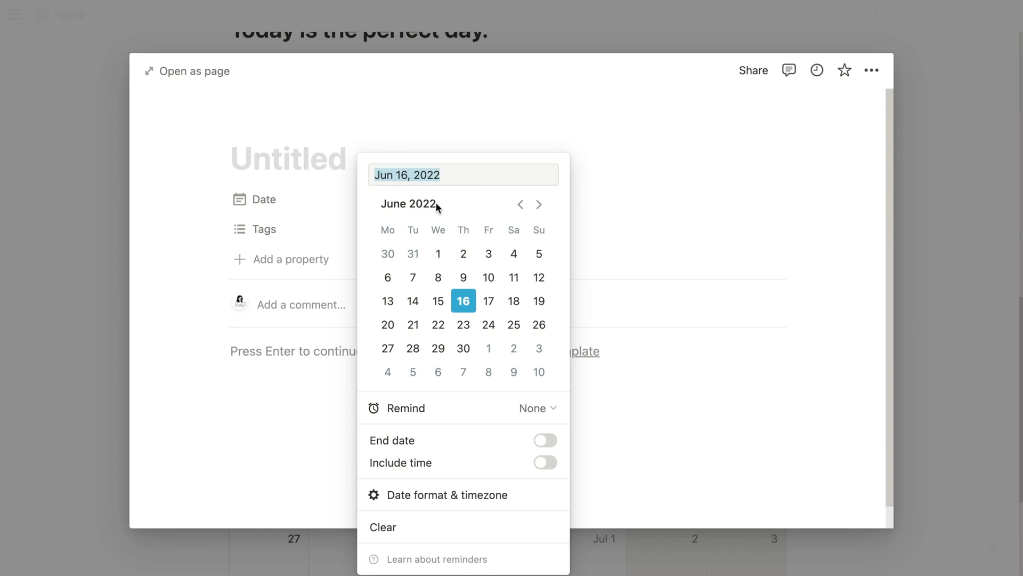
pyautogui.click(462, 175)
pyautogui.moveTo(464, 176); pyautogui.dragTo(342, 164)
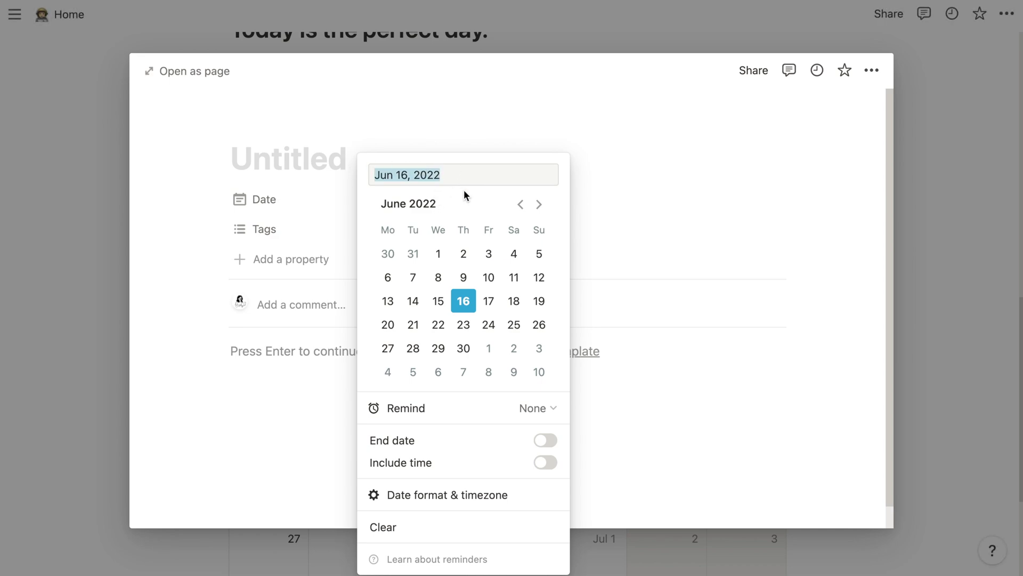
pyautogui.moveTo(447, 176); pyautogui.dragTo(311, 167)
pyautogui.hotkey('ctrl', 'c')
pyautogui.click(311, 163)
pyautogui.hotkey('ctrl', 'v')
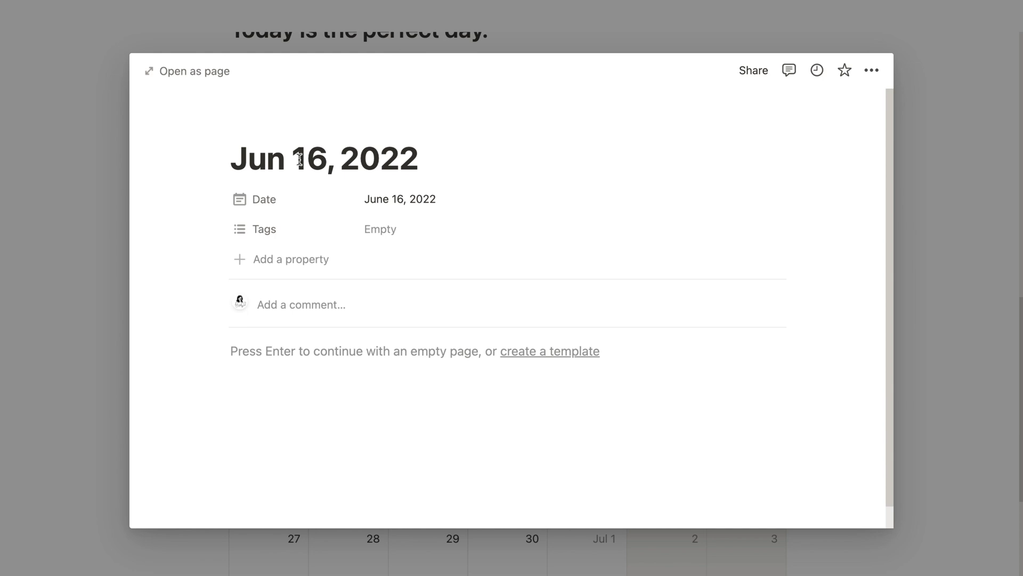
pyautogui.click(68, 258)
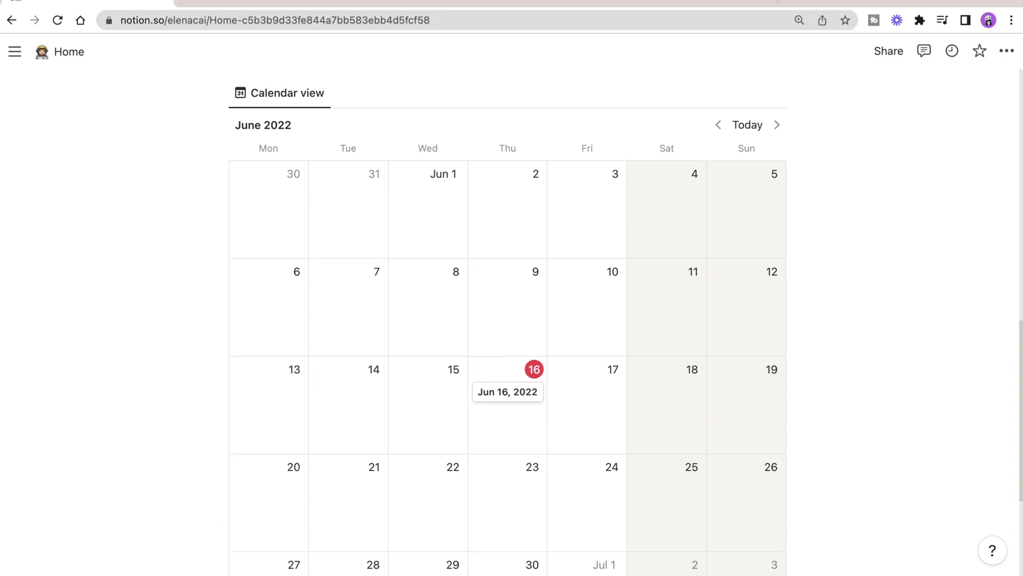
# Rename the Home page as "Home (Demo)".
pyautogui.scroll(5, 892, 206)
pyautogui.scroll(8, 893, 205)
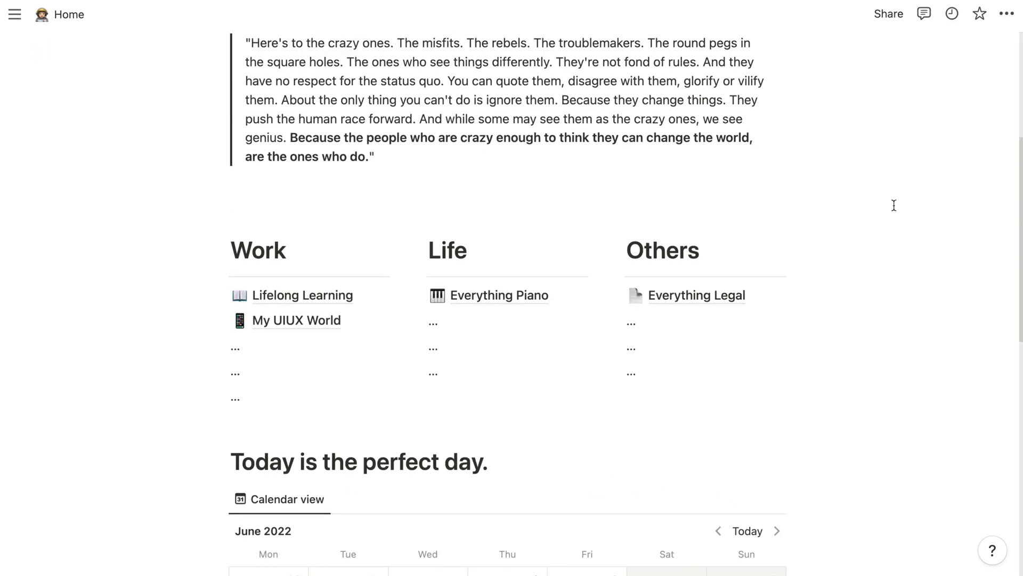
pyautogui.scroll(2, 893, 206)
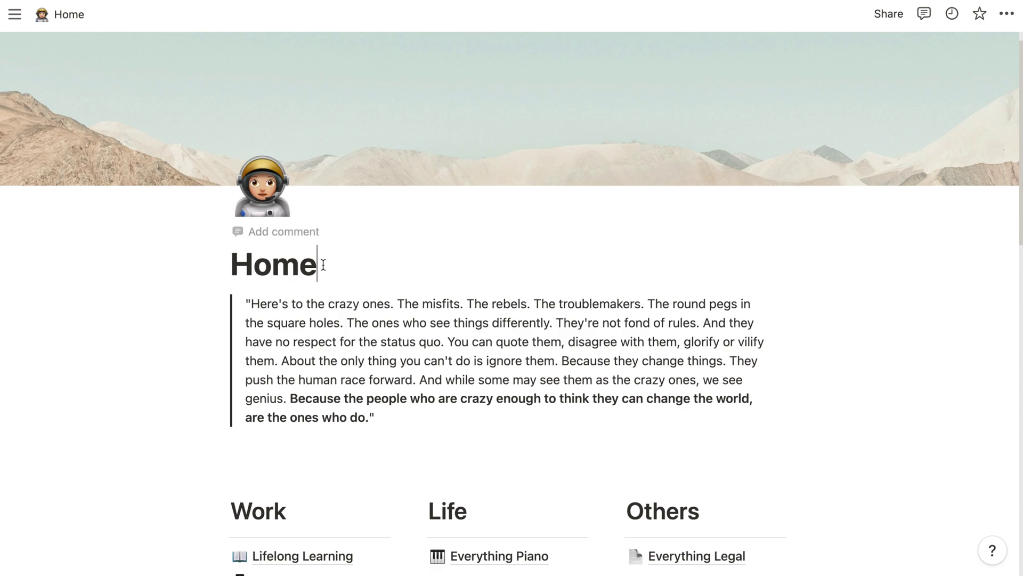
pyautogui.write('()')
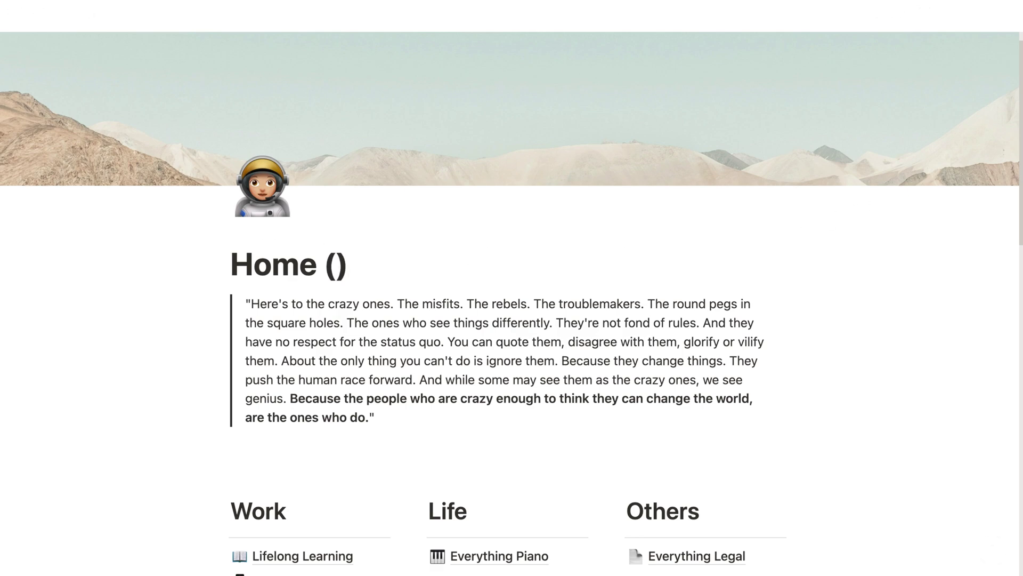
pyautogui.write('Demo')
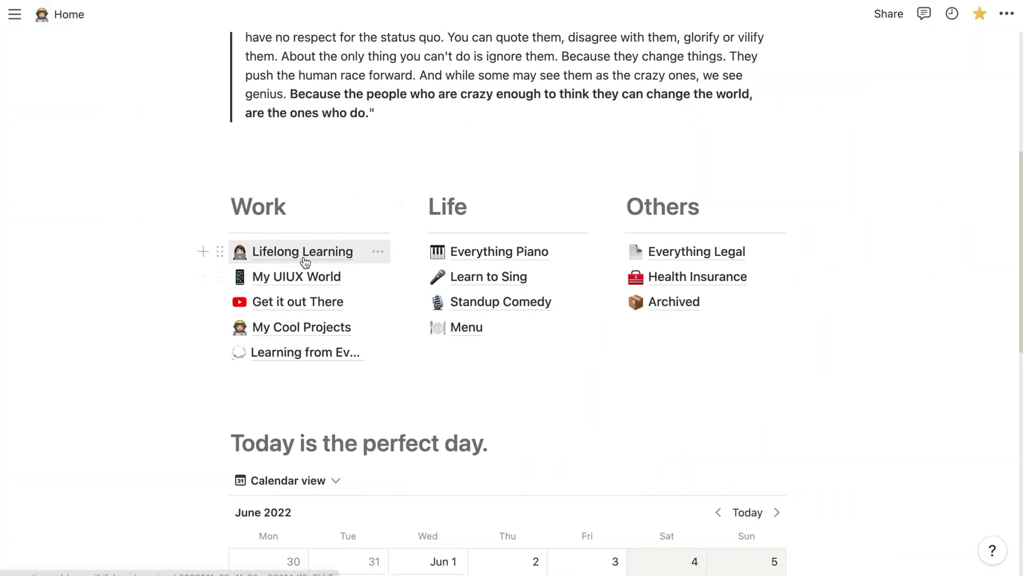
# Examine the existing Lifelong Learning page's Online Courses list and the full page of its Google UX Design Professional Certificate entry.
pyautogui.click(305, 260)
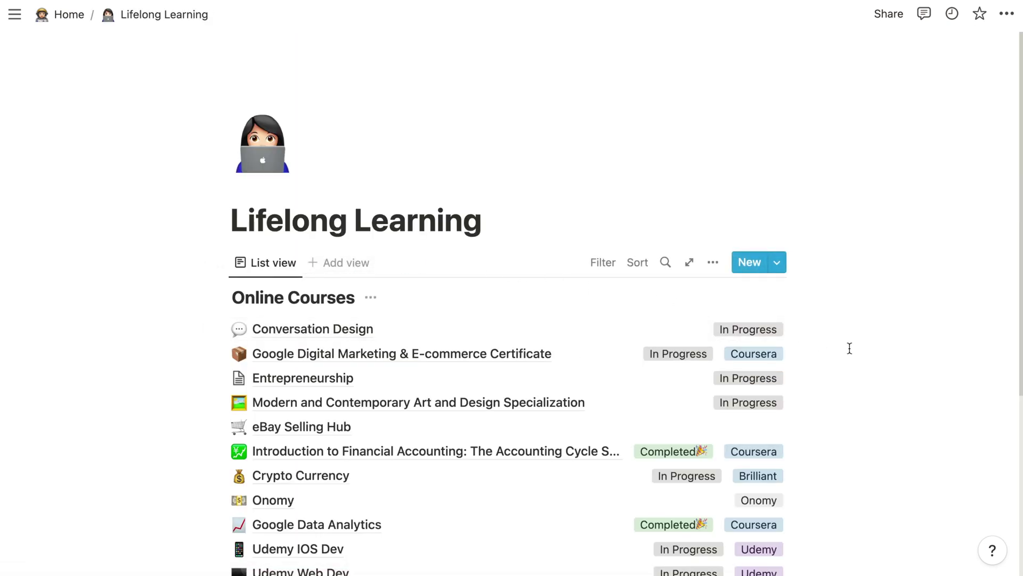
pyautogui.scroll(-4, 850, 348)
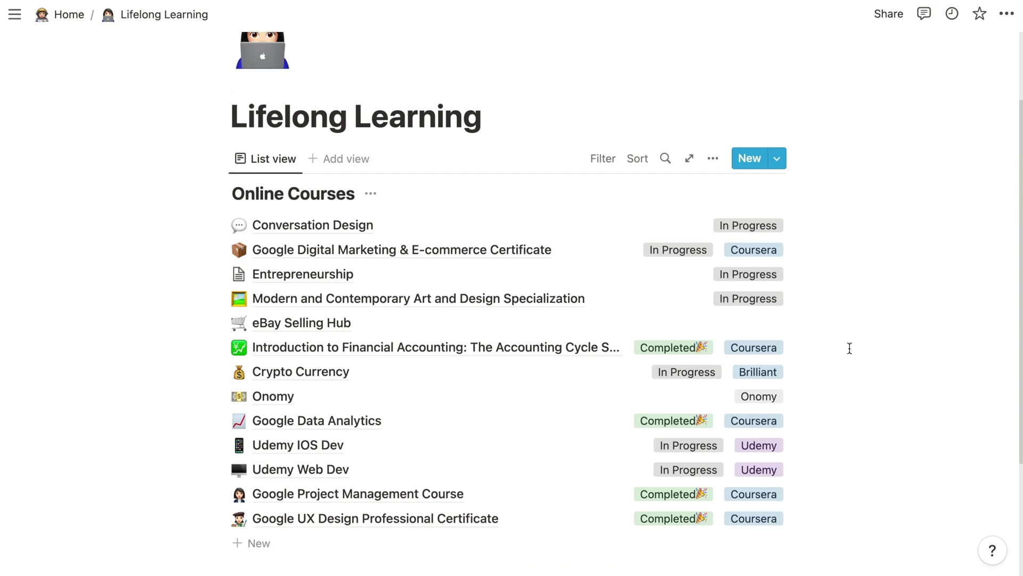
pyautogui.scroll(-1, 850, 348)
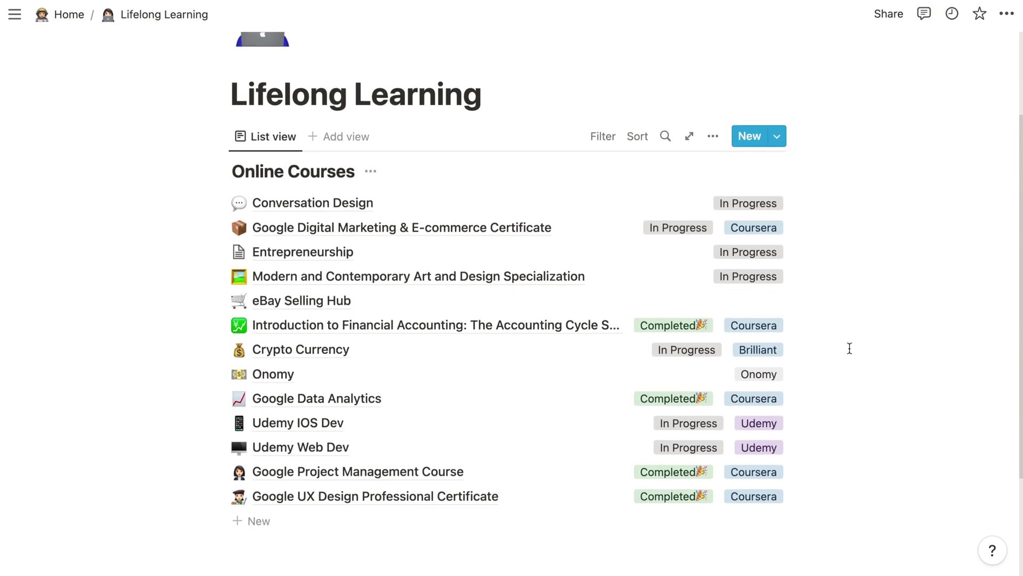
pyautogui.scroll(-3, 850, 348)
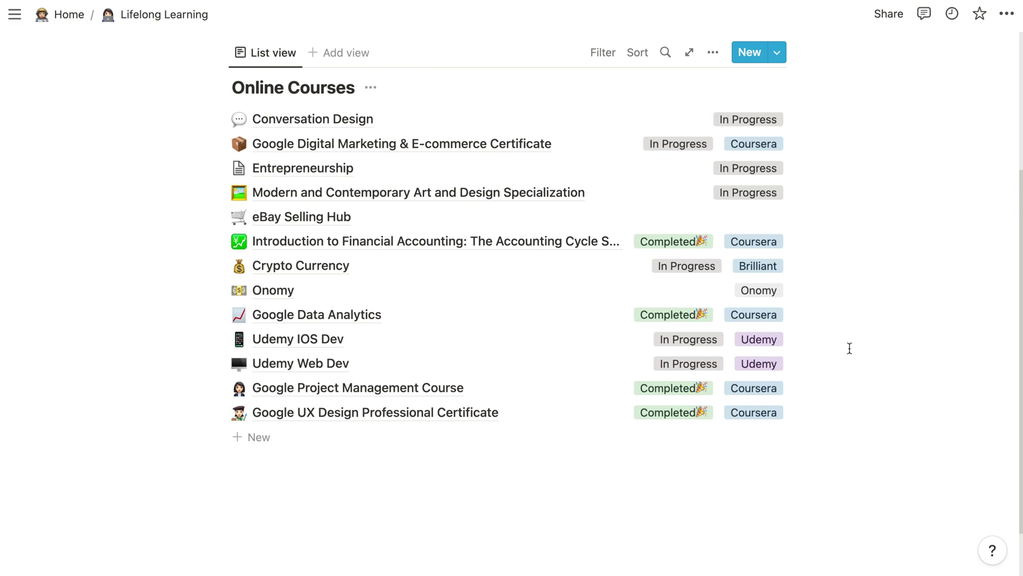
pyautogui.click(478, 414)
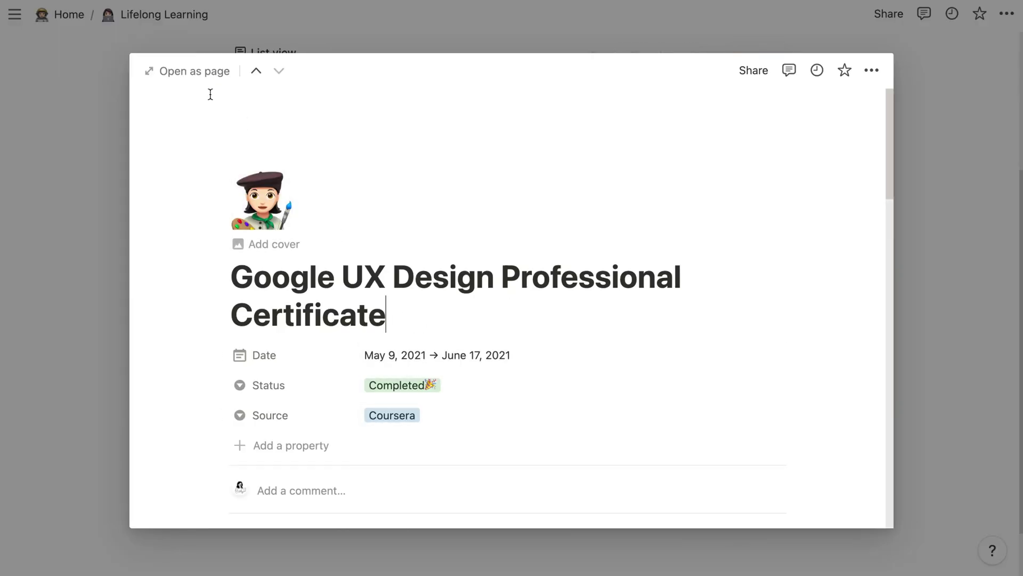
pyautogui.click(209, 73)
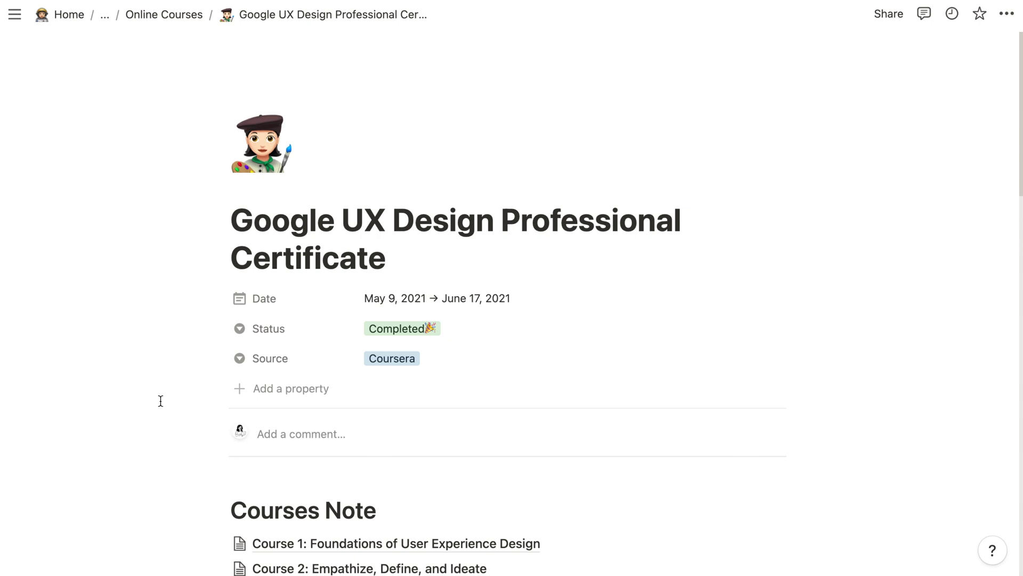
pyautogui.scroll(-5, 160, 400)
pyautogui.scroll(-1, 160, 400)
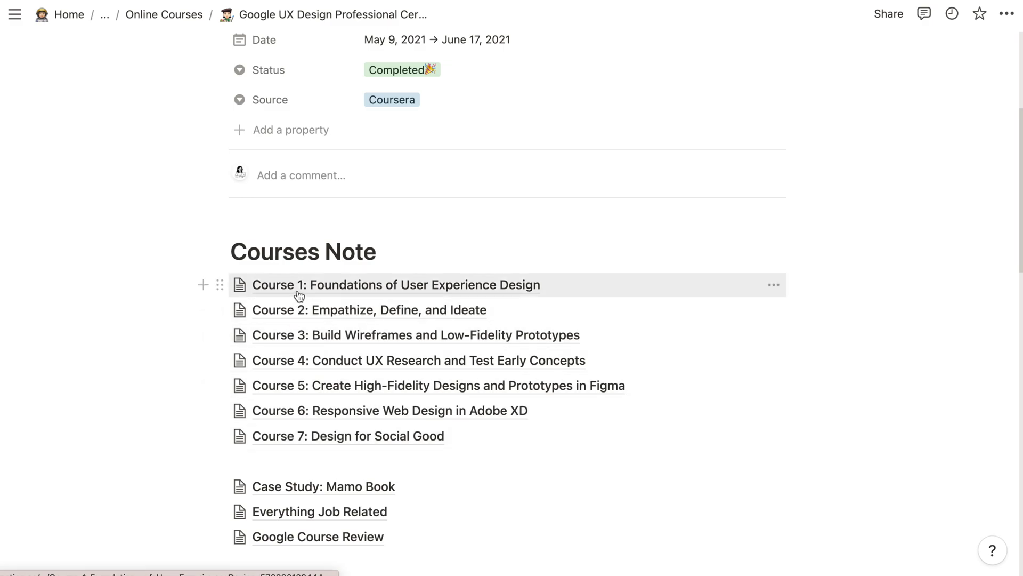
# Open the Course 5: Create High-Fidelity Designs and Prototypes in Figma page, look through its notes, and return to Online Courses.
pyautogui.click(301, 385)
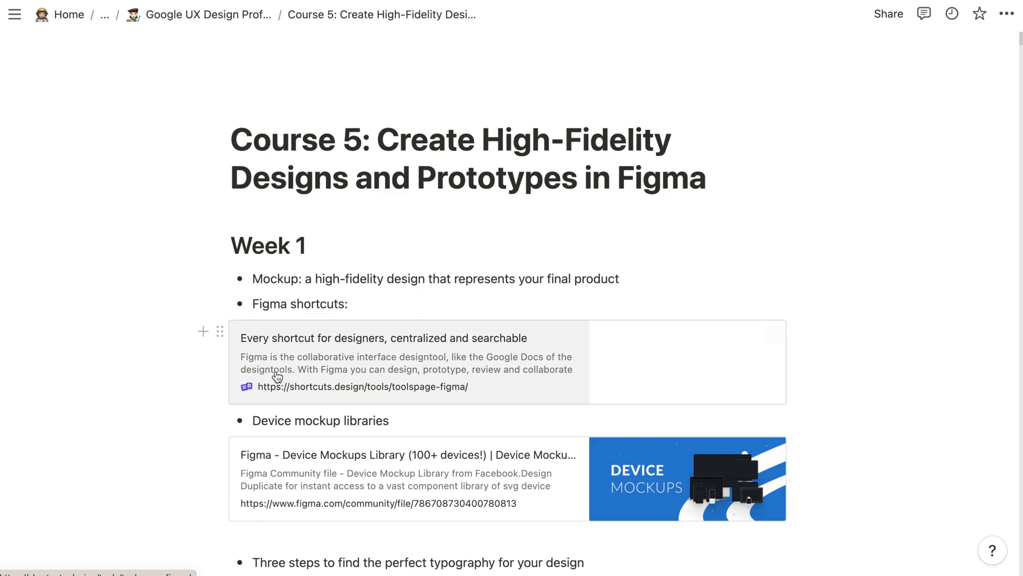
pyautogui.scroll(-3, 187, 318)
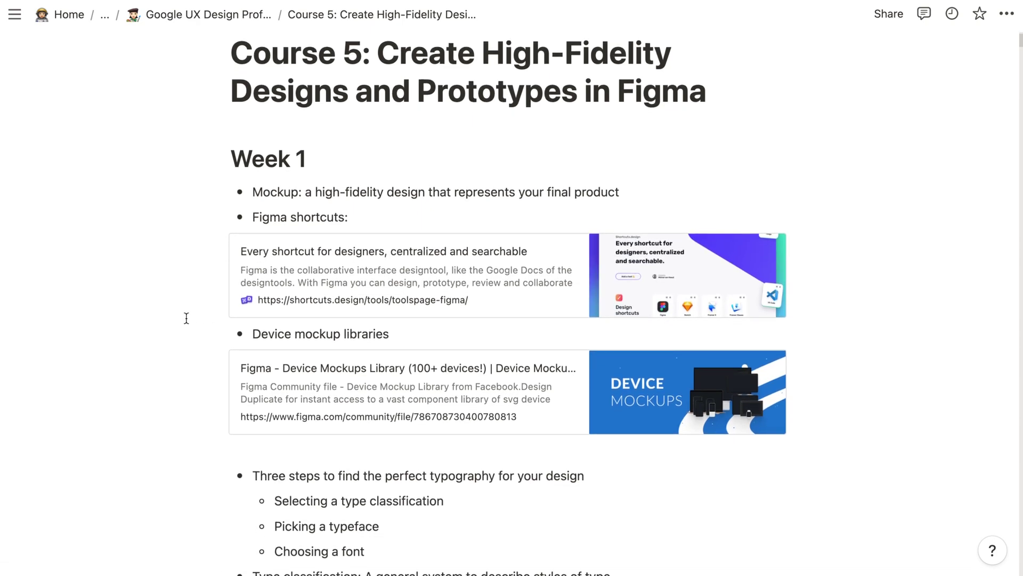
pyautogui.scroll(-1, 187, 318)
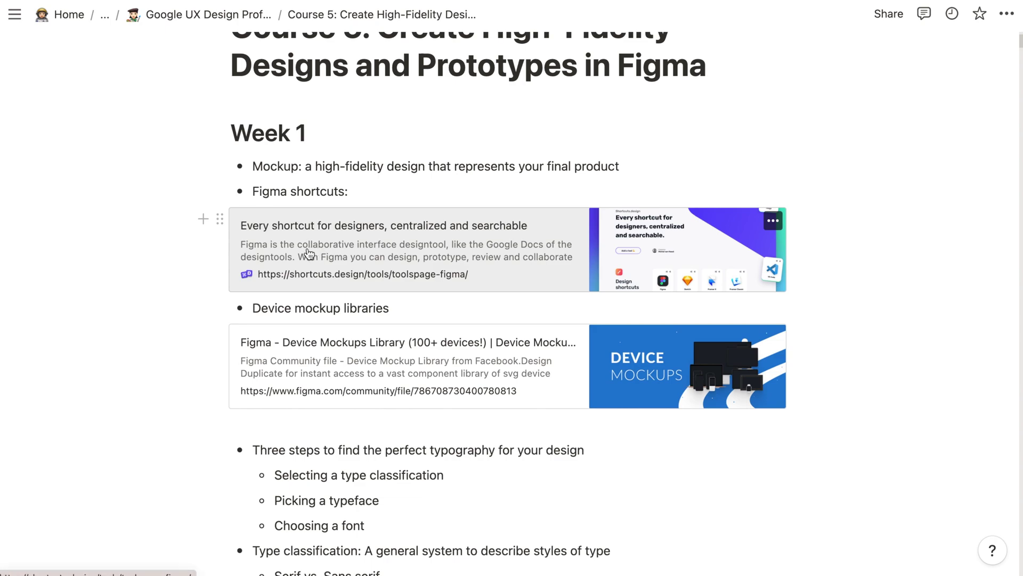
pyautogui.scroll(-3, 193, 323)
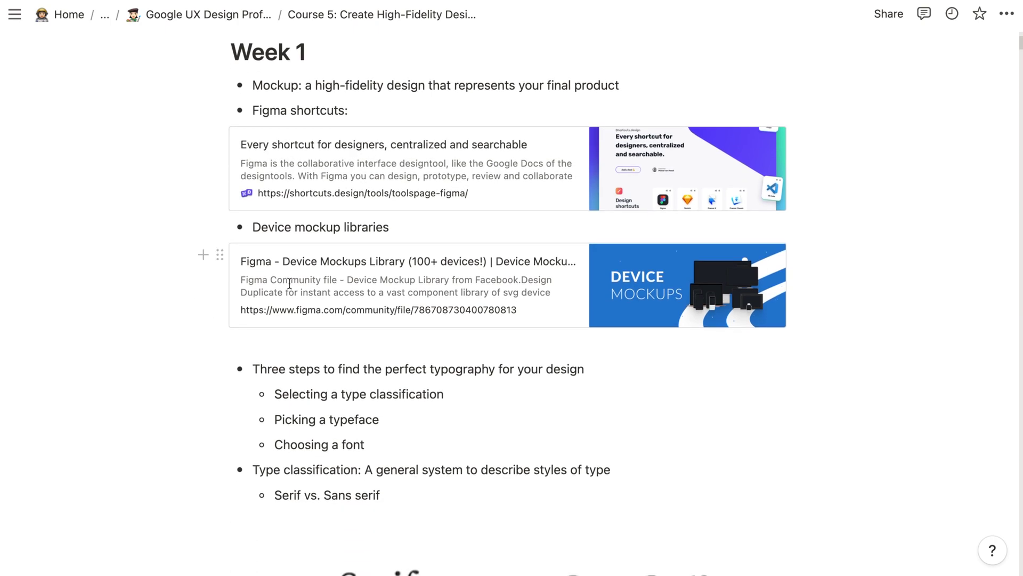
pyautogui.scroll(-6, 179, 367)
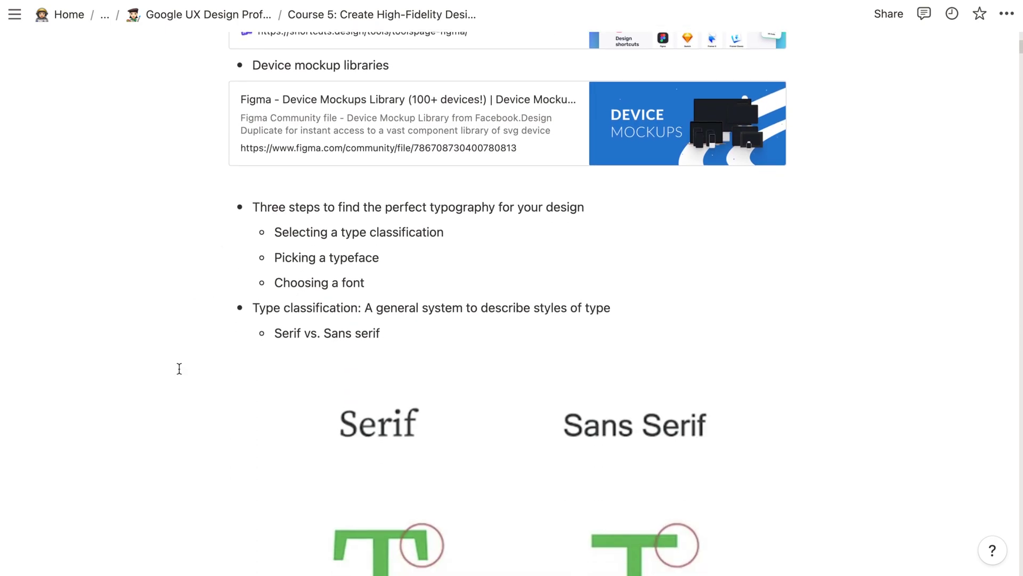
pyautogui.scroll(-10, 179, 368)
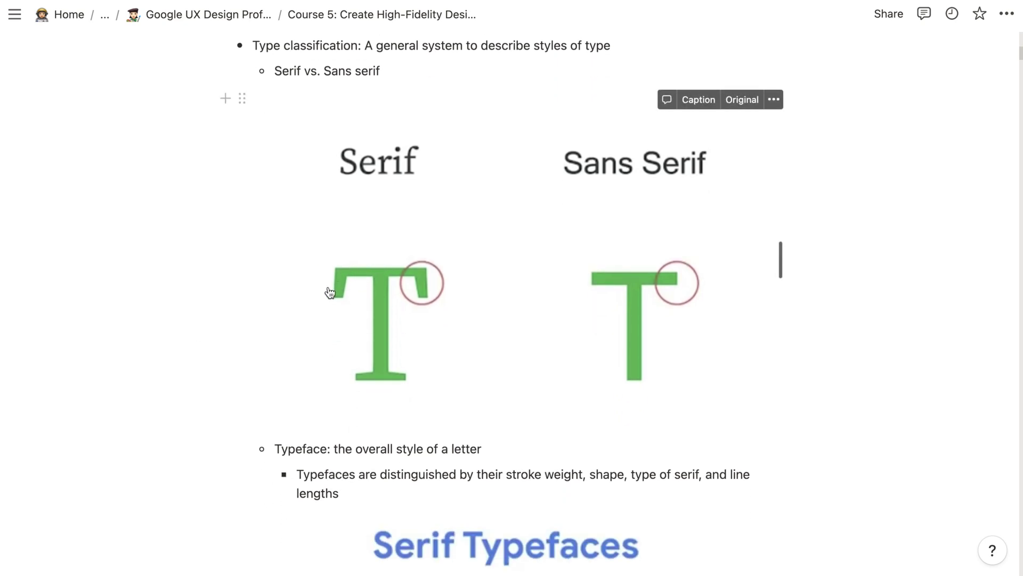
pyautogui.scroll(-20, 125, 314)
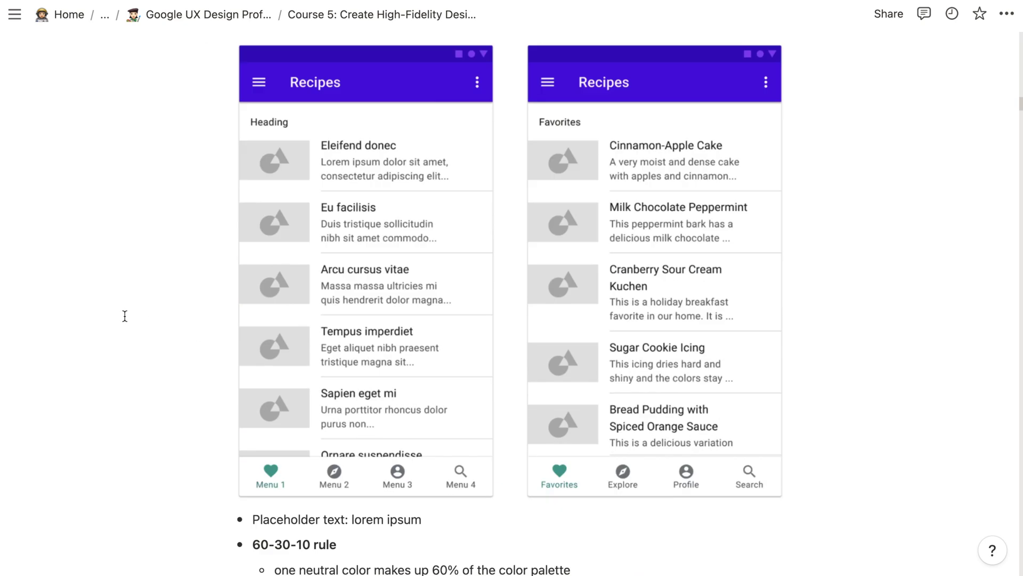
pyautogui.scroll(15, 125, 316)
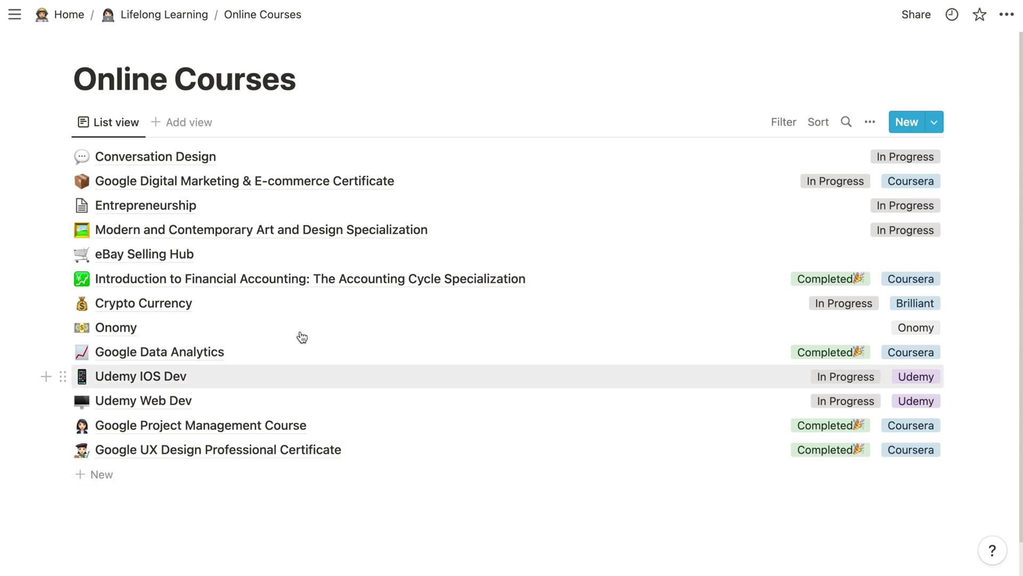
# Open the Lifelong Learning sub-page of Home (Demo) and start it as an empty page.
pyautogui.moveTo(12, 26)
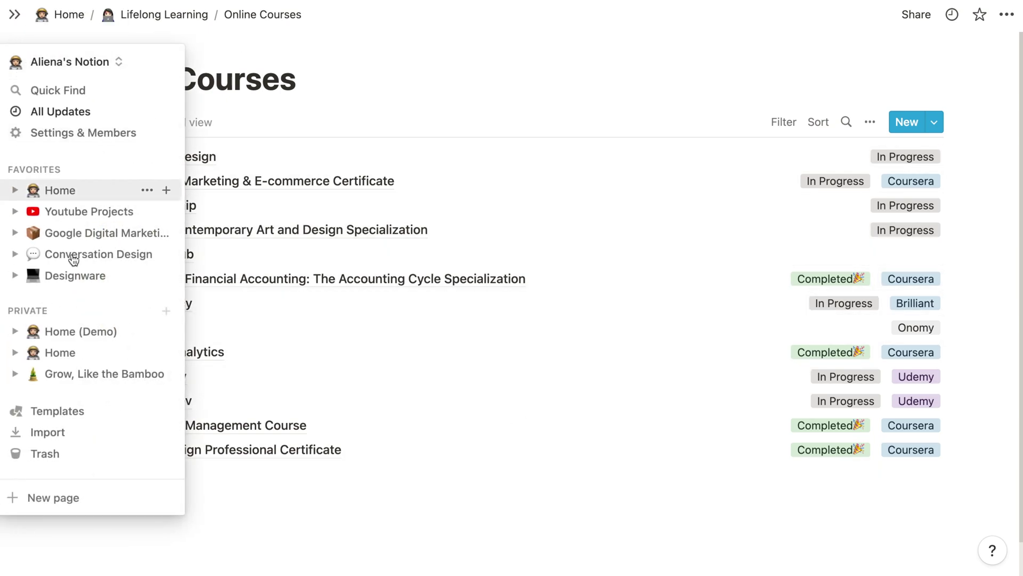
pyautogui.click(82, 331)
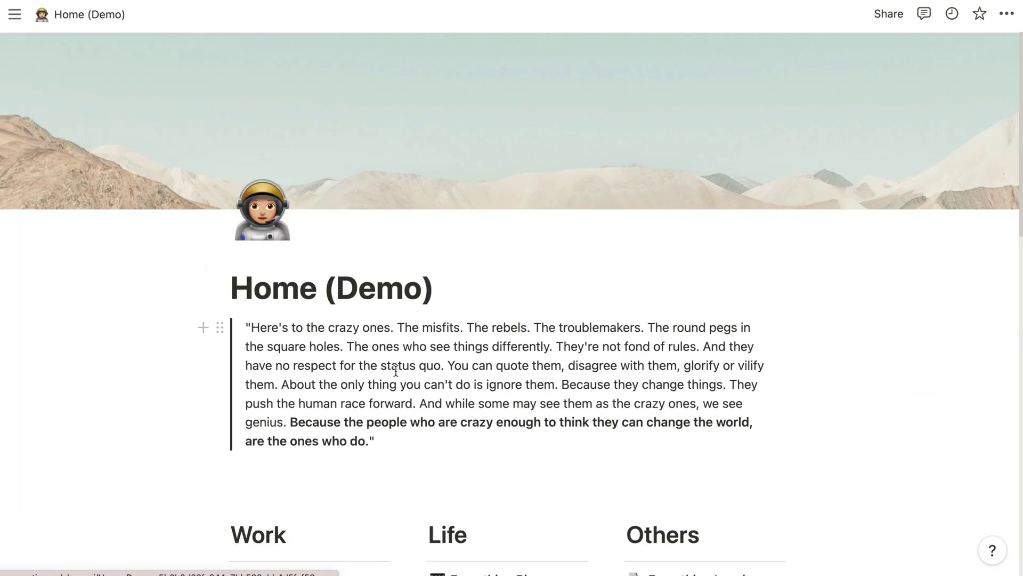
pyautogui.scroll(-4, 396, 371)
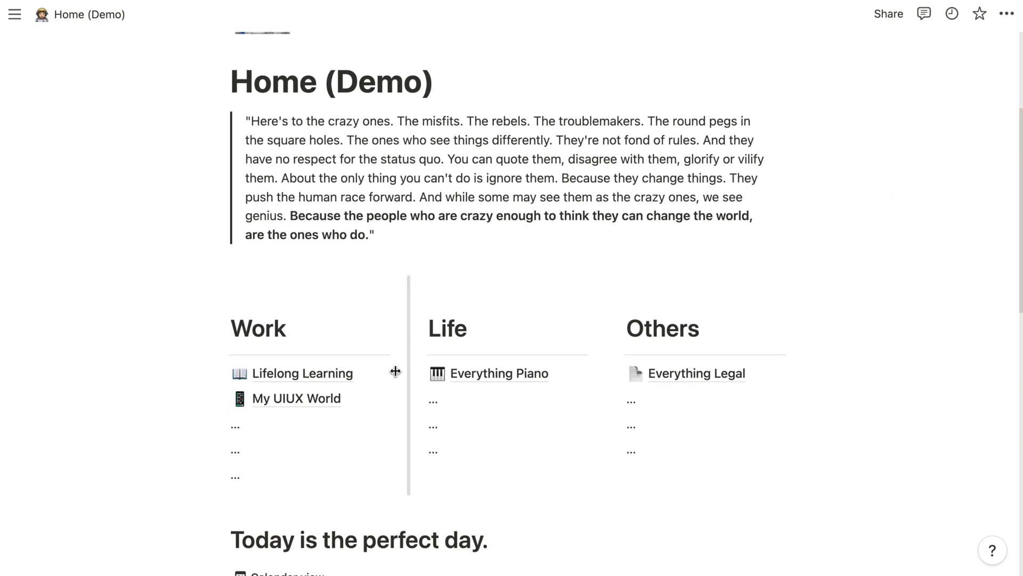
pyautogui.click(343, 373)
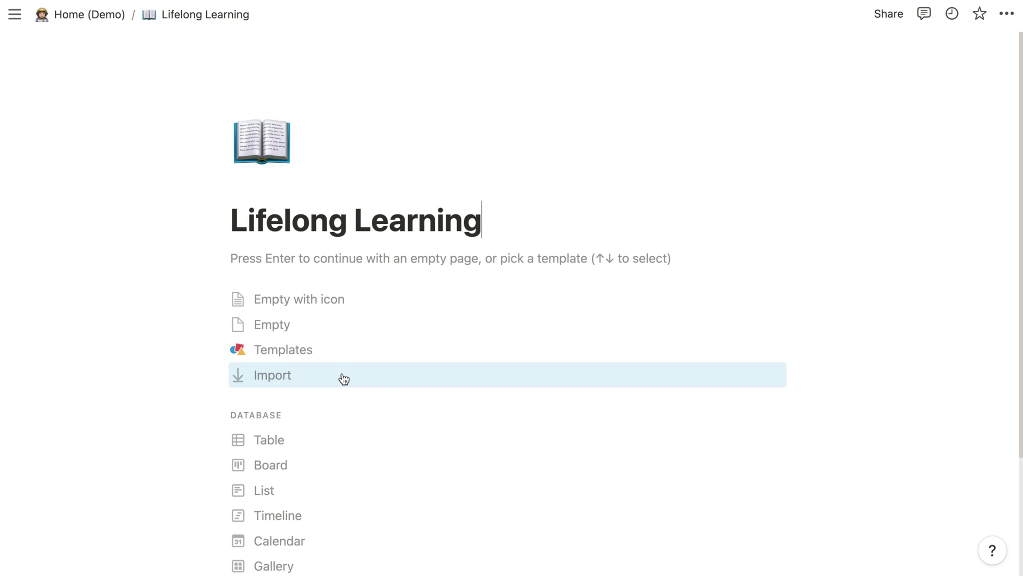
pyautogui.click(316, 259)
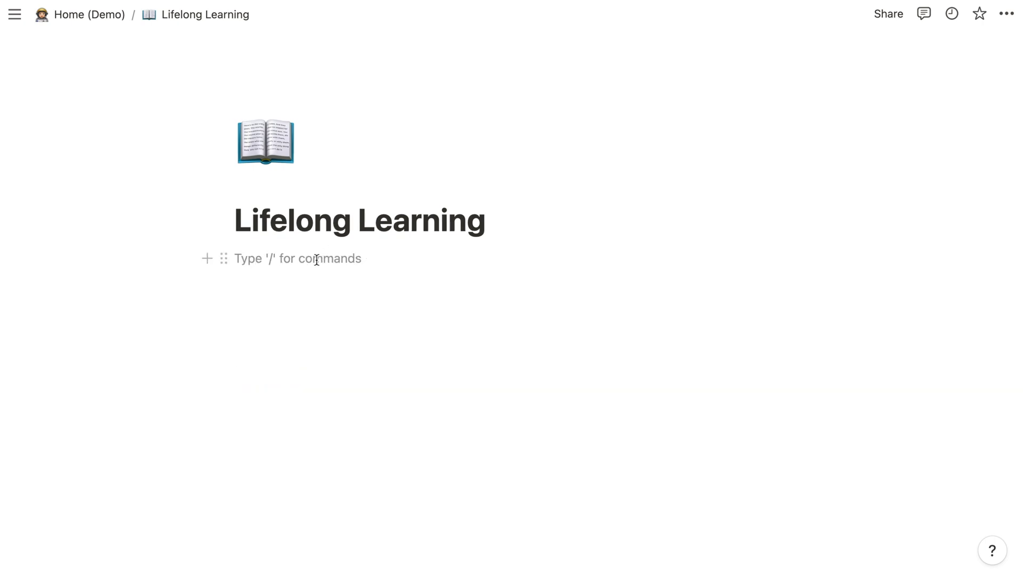
# Insert a list view backed by a new database on the Lifelong Learning page and title it Online Courses.
pyautogui.write('/')
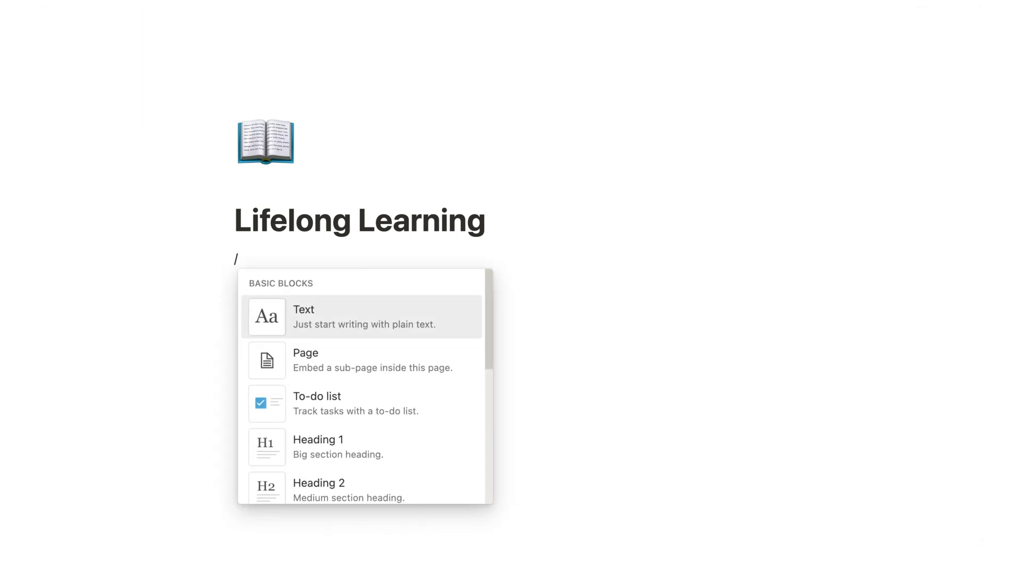
pyautogui.write('list')
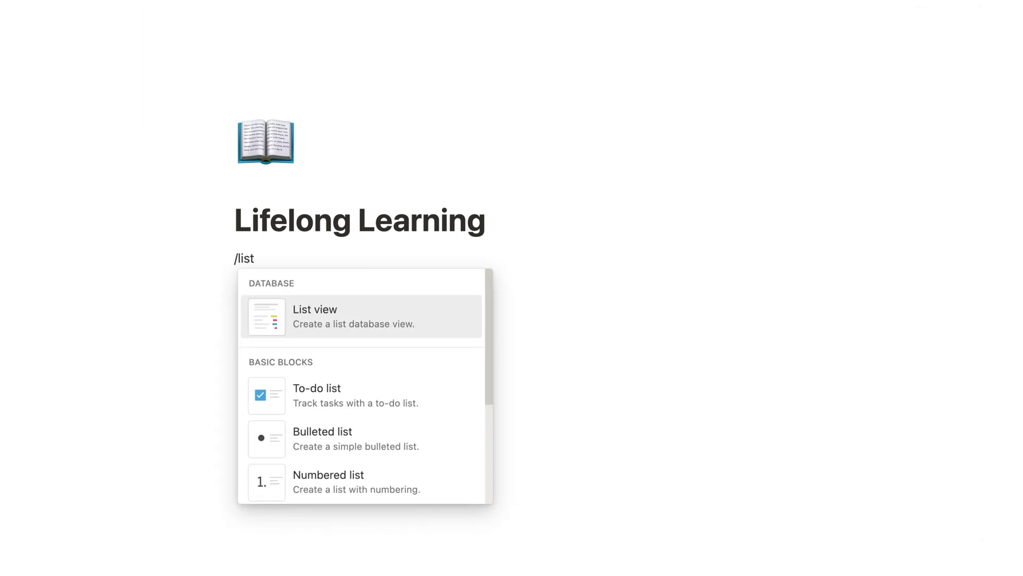
pyautogui.click(336, 325)
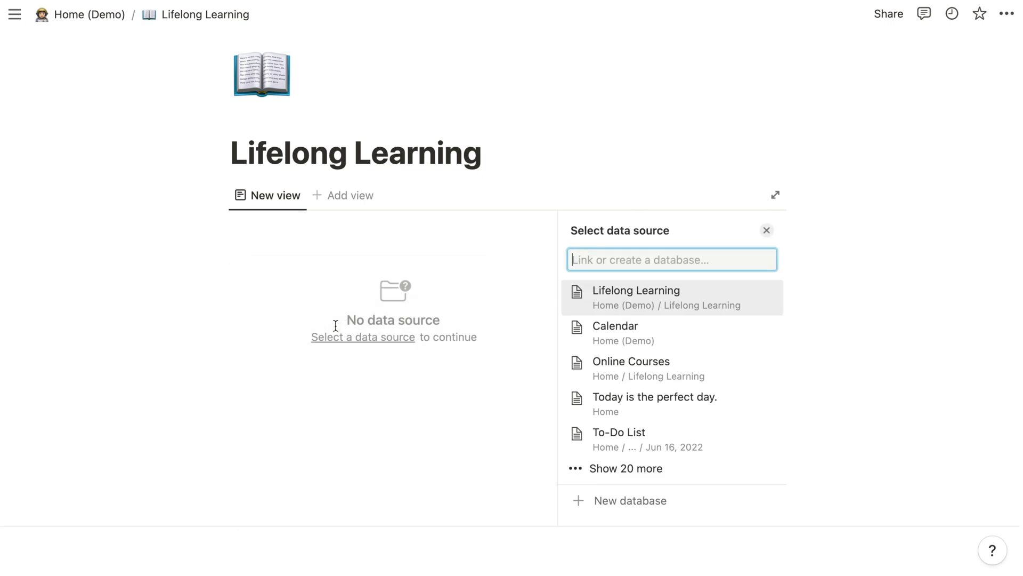
pyautogui.click(613, 501)
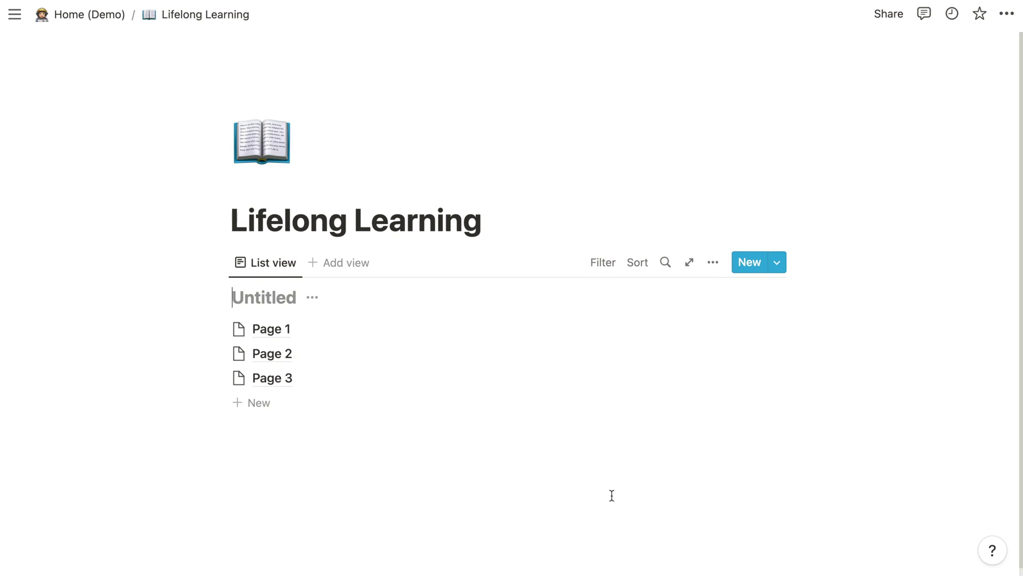
pyautogui.write('Onl')
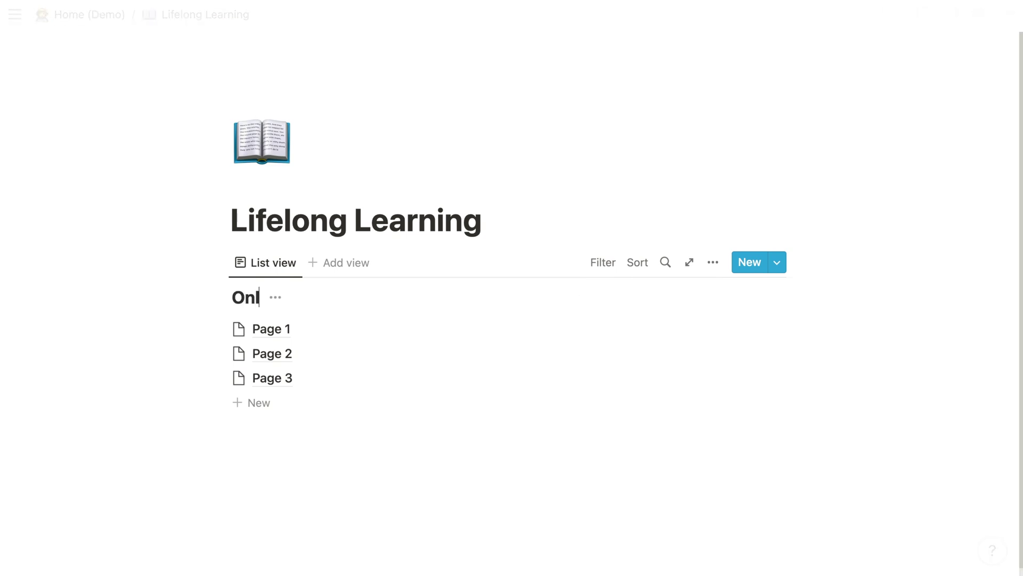
pyautogui.write('ine Courses')
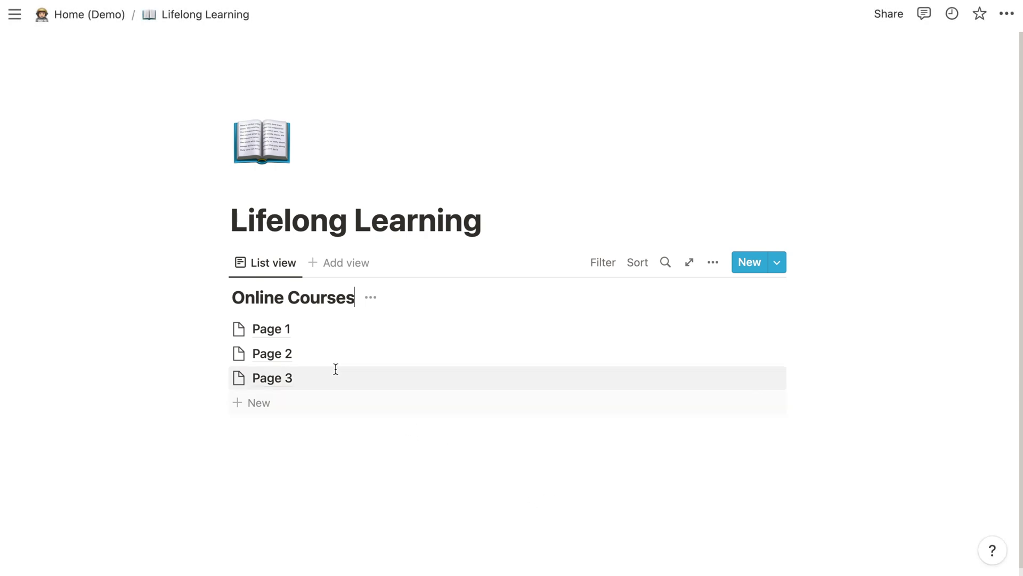
# Rename Page 1 as "Conversation Design" and Page 2 as "Google Digital Marketing & E-commerce Certificate".
pyautogui.click(300, 337)
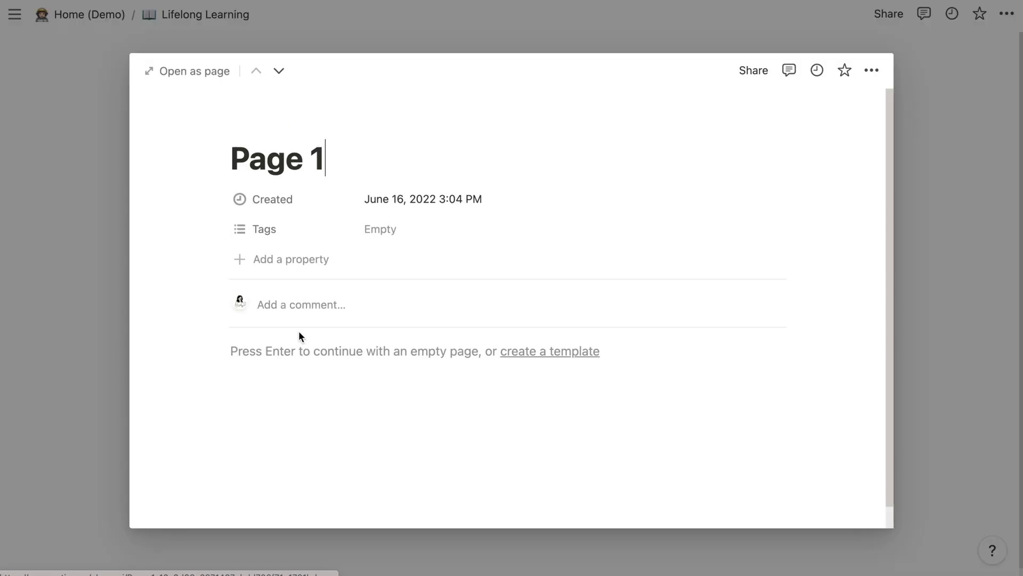
pyautogui.press('super+a')
pyautogui.write('Conversation Design')
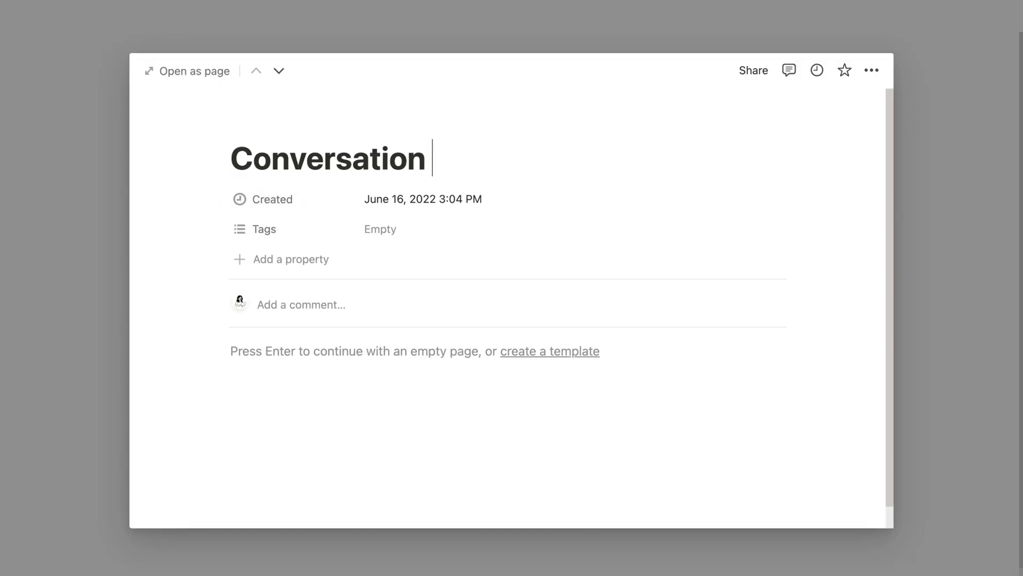
pyautogui.click(82, 187)
pyautogui.click(256, 354)
pyautogui.press('super+a')
pyautogui.write('Google Di')
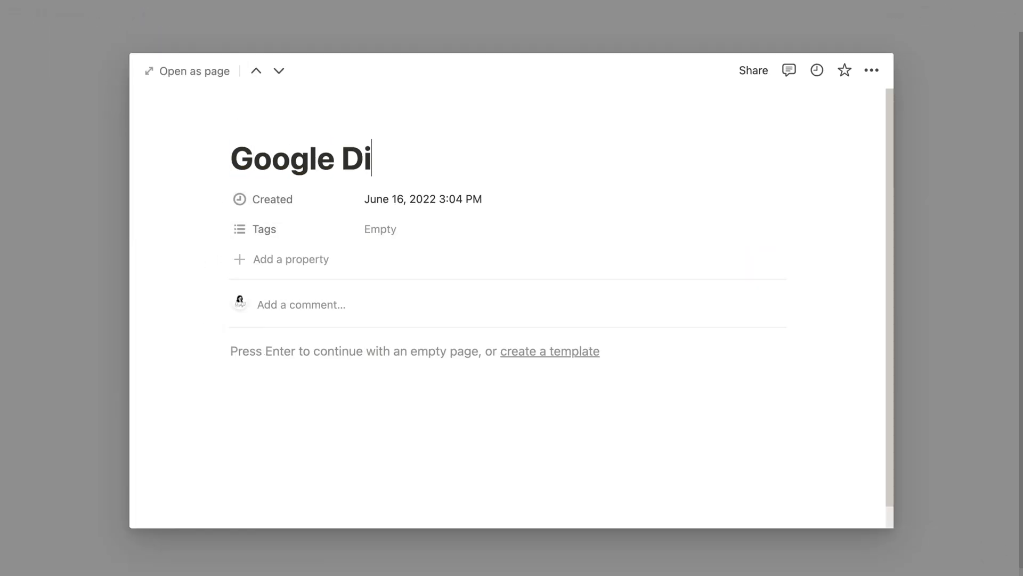
pyautogui.write('gital Marketing & E-commerce Certificate')
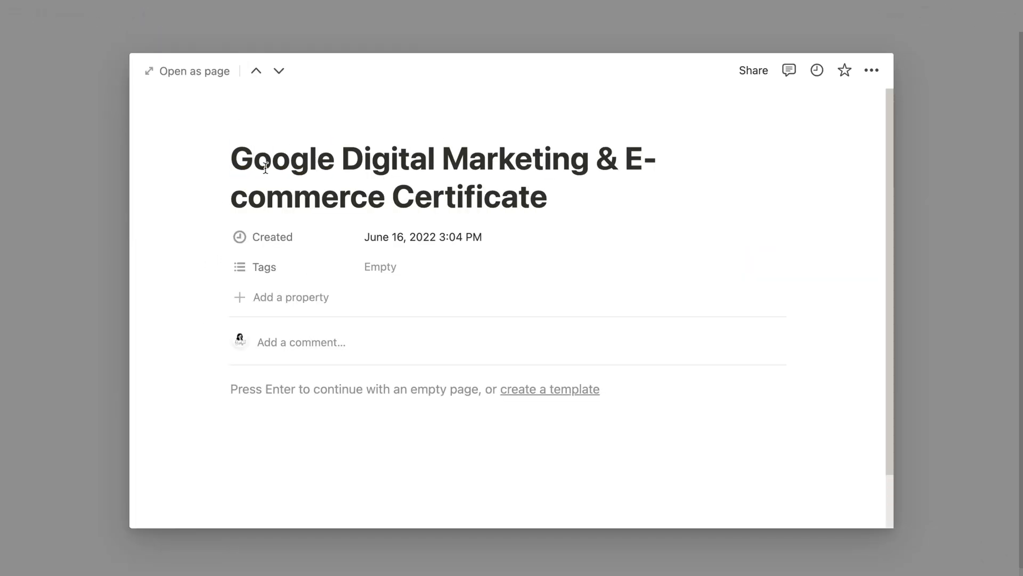
# Add an entry named "Google UX Design Professional Certificate" to the Online Courses list.
pyautogui.press('Escape')
pyautogui.click(285, 376)
pyautogui.click(112, 210)
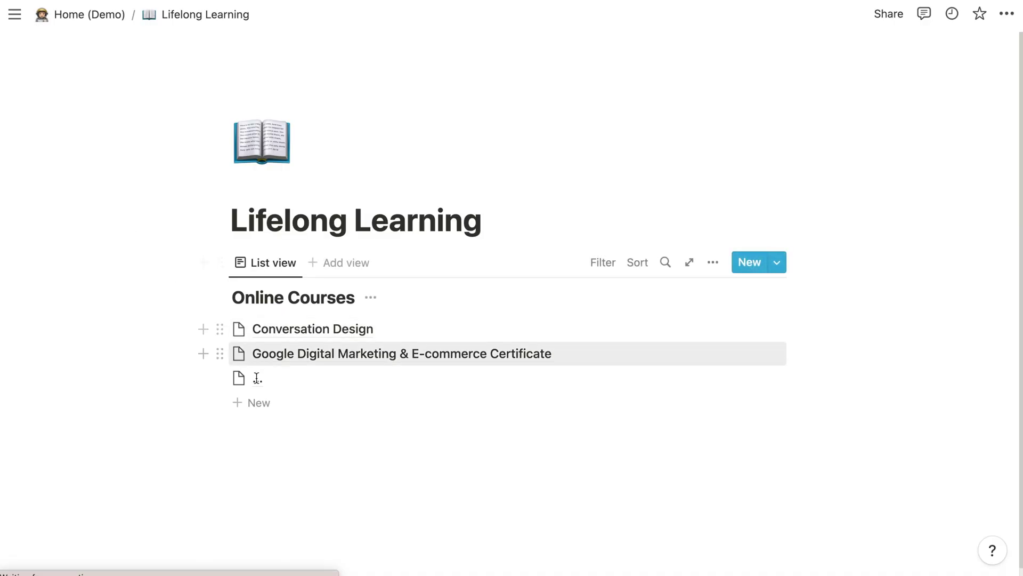
pyautogui.click(264, 399)
pyautogui.write('Google UX Design Professional Certificate')
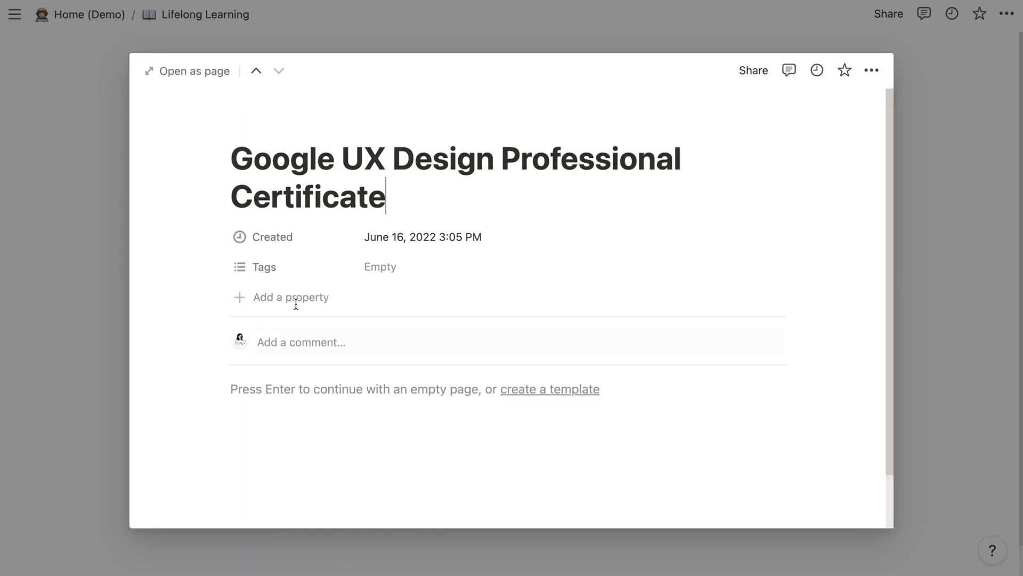
# Delete the Created property from the Online Courses database.
pyautogui.click(218, 236)
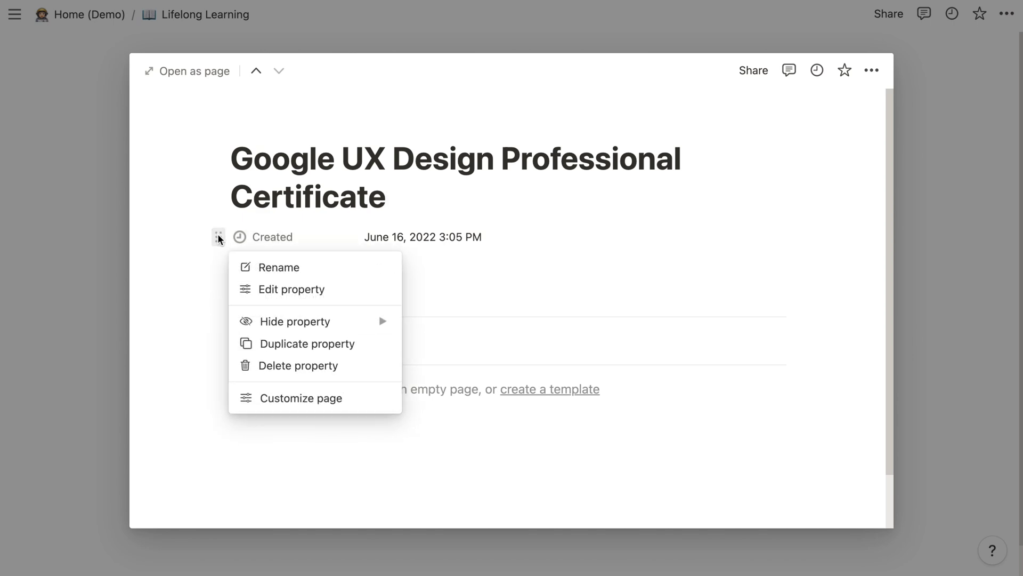
pyautogui.click(266, 363)
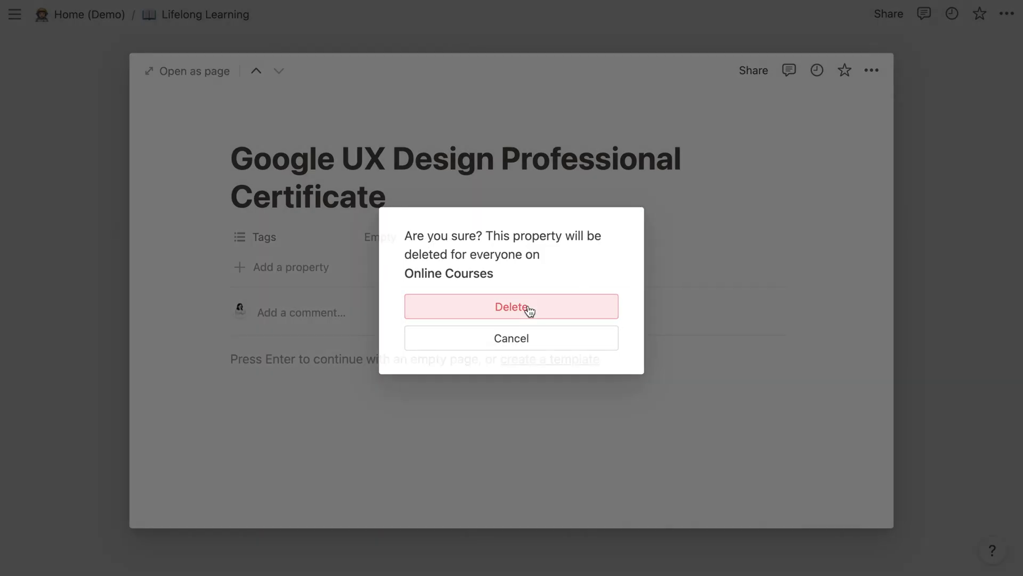
pyautogui.click(527, 308)
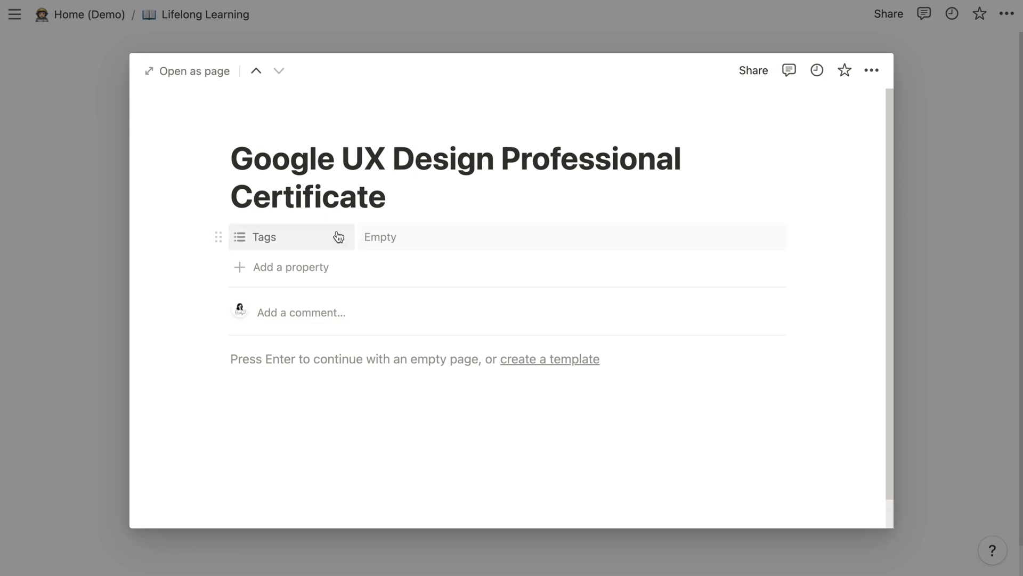
# Change the Tags property to the Select type and rename it Status.
pyautogui.click(239, 237)
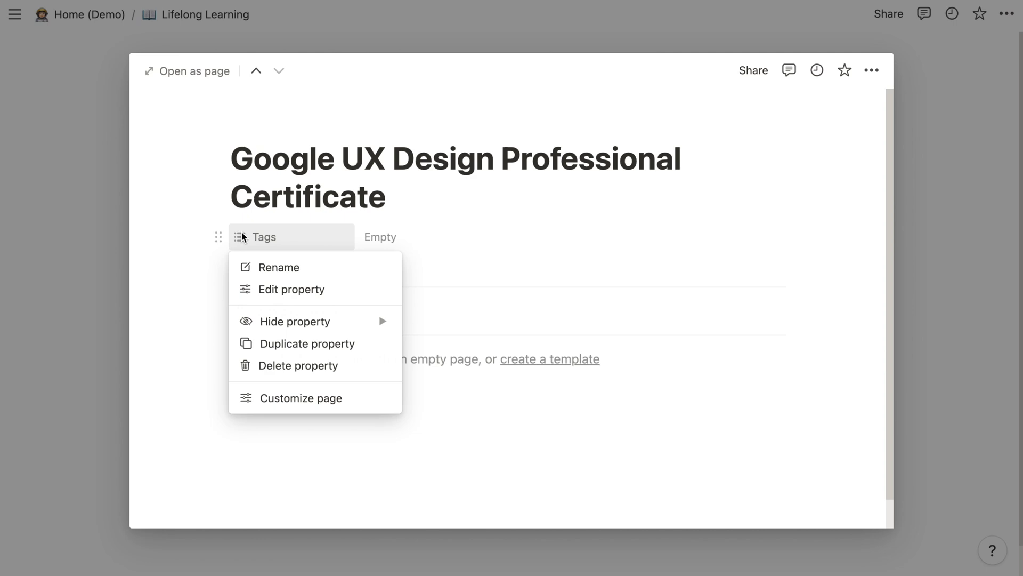
pyautogui.click(264, 292)
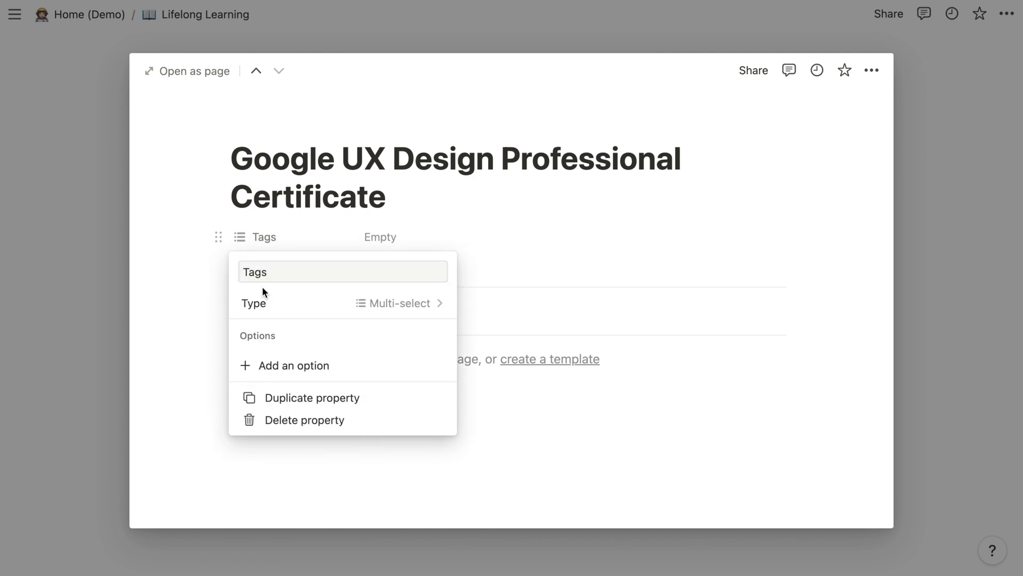
pyautogui.click(322, 301)
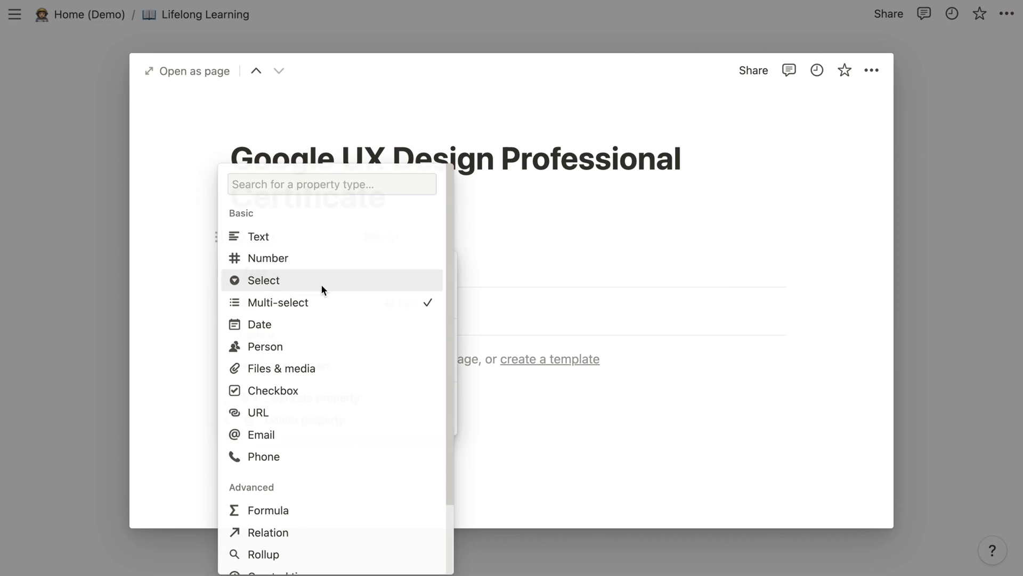
pyautogui.click(322, 288)
pyautogui.doubleClick(320, 272)
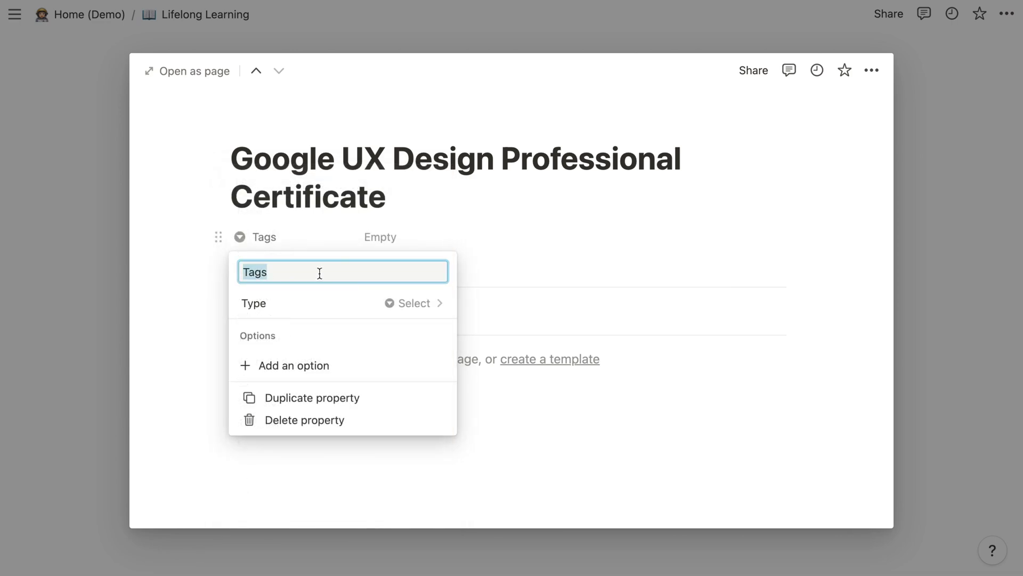
pyautogui.write('Statu')
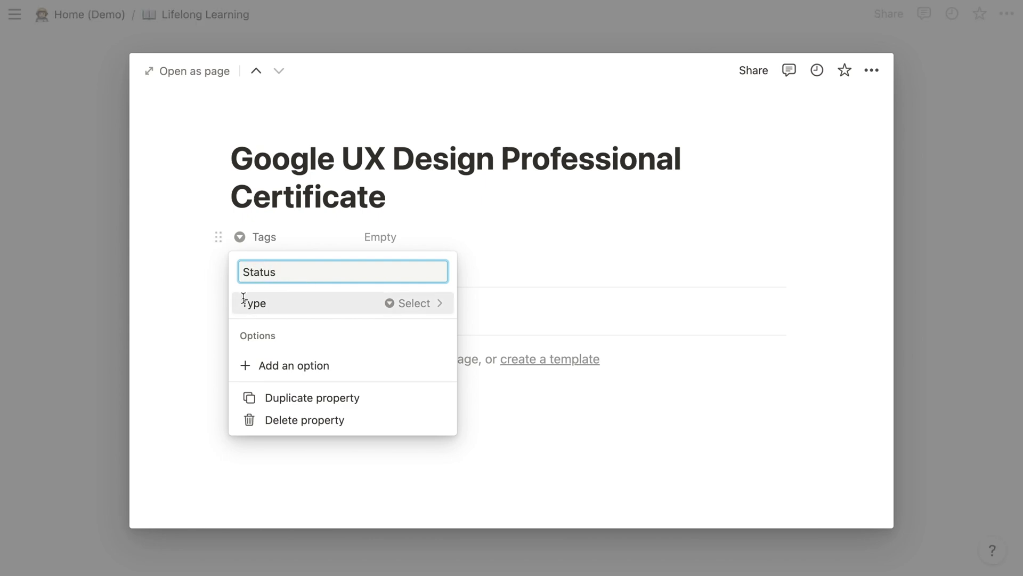
pyautogui.click(172, 315)
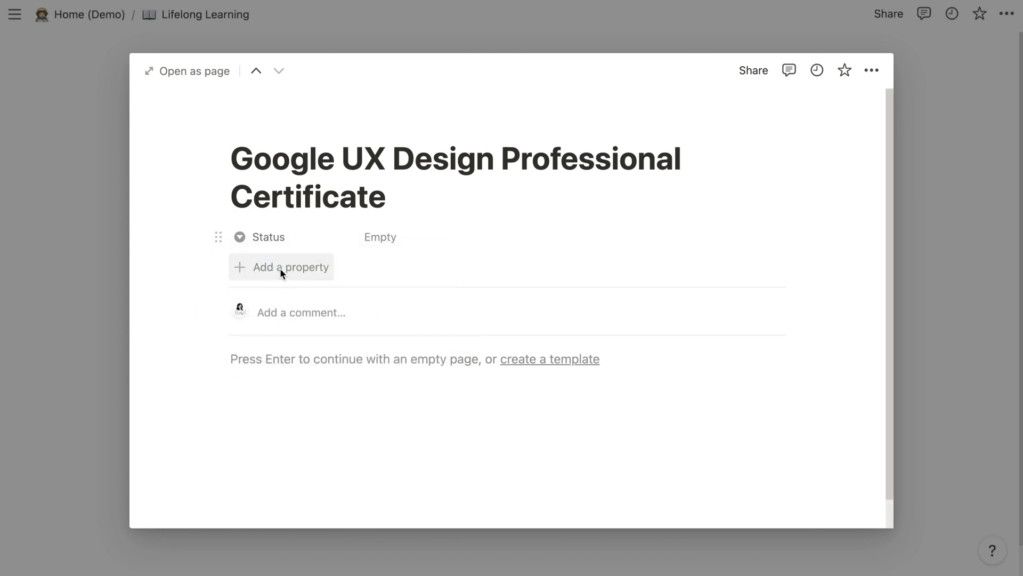
# Set the UX certificate's Status to a new option named Completed and colour that option green.
pyautogui.click(419, 237)
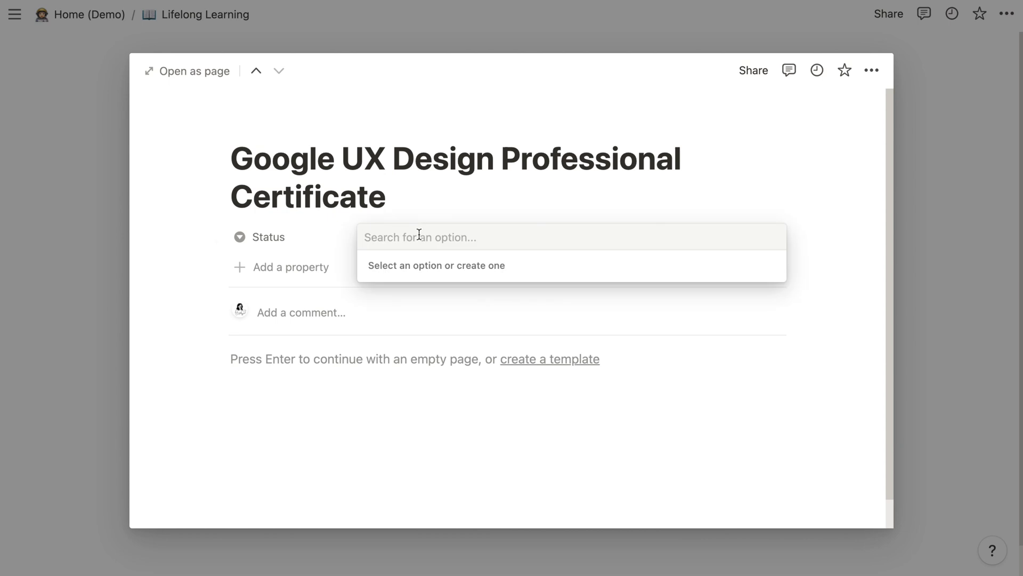
pyautogui.write('Completed')
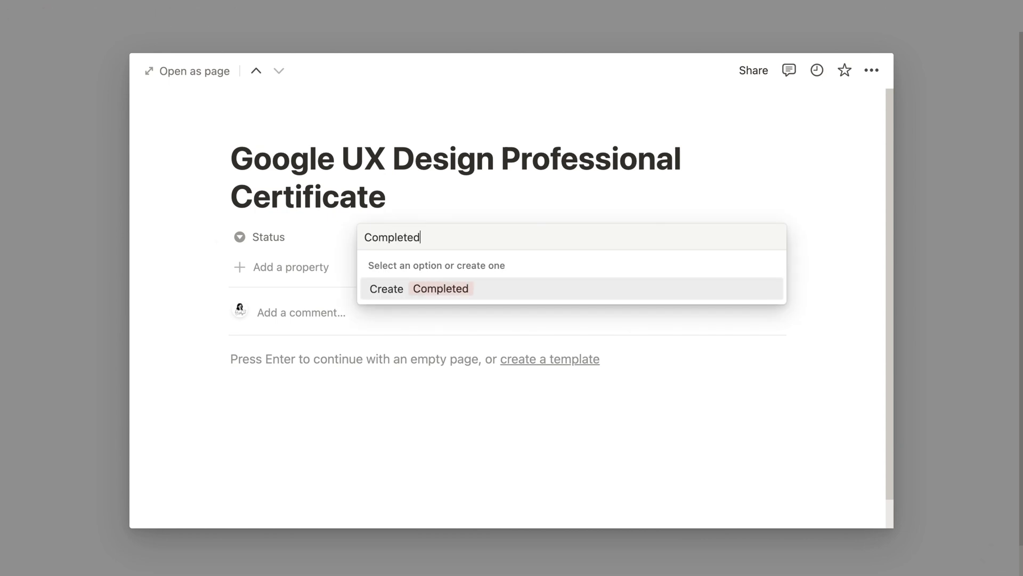
pyautogui.press('Return')
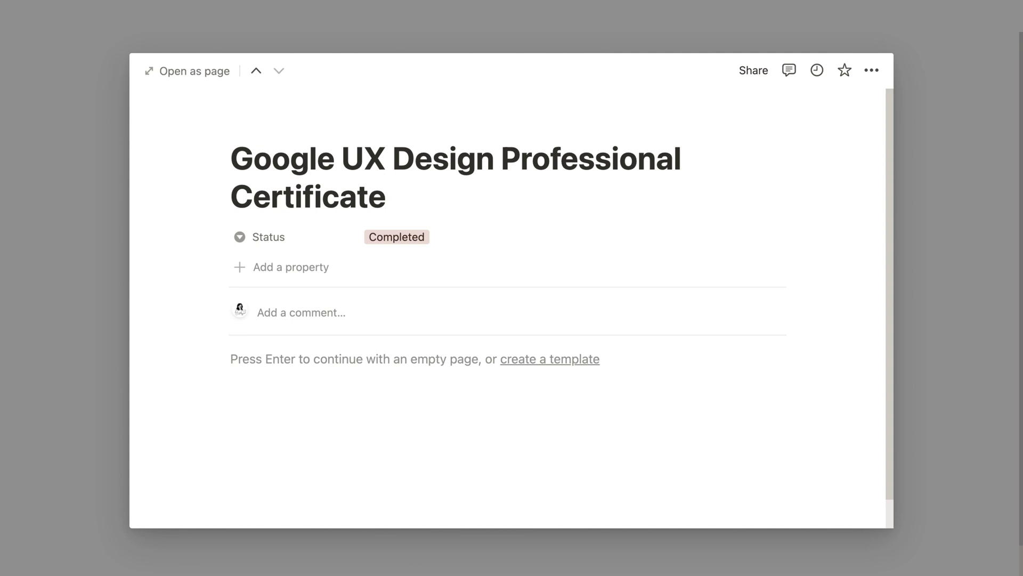
pyautogui.click(423, 235)
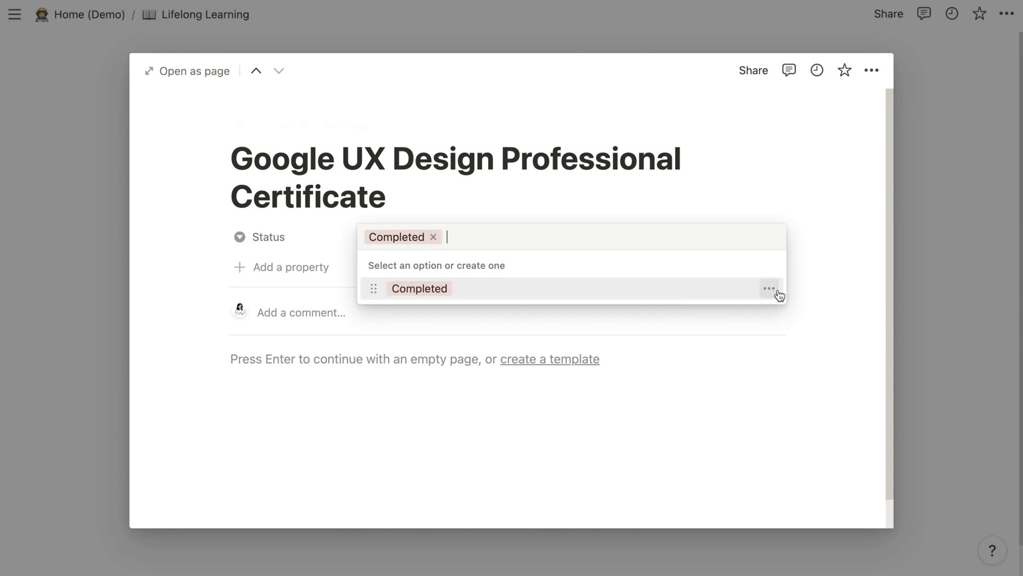
pyautogui.click(773, 287)
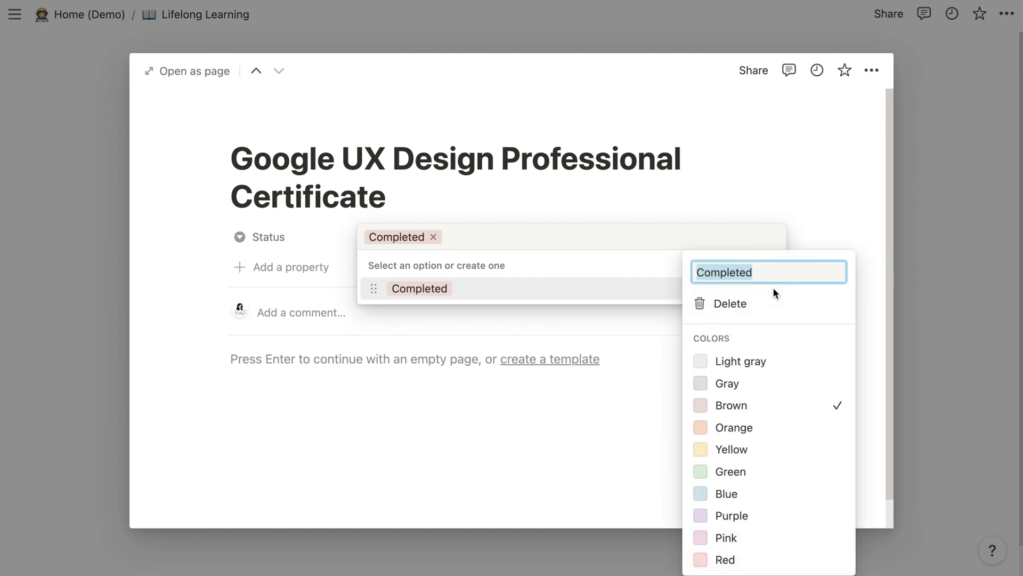
pyautogui.click(742, 471)
pyautogui.click(579, 435)
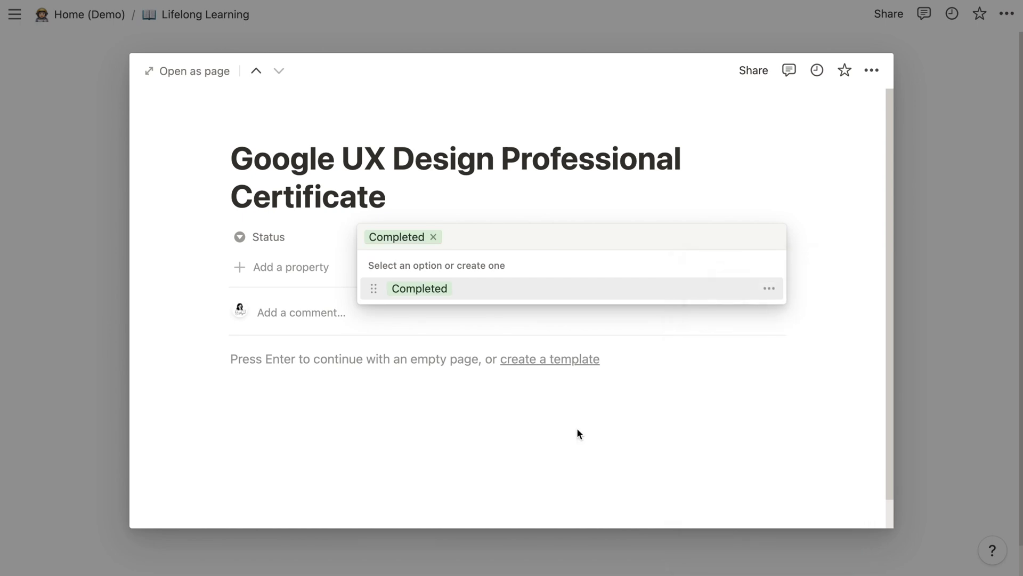
pyautogui.click(577, 429)
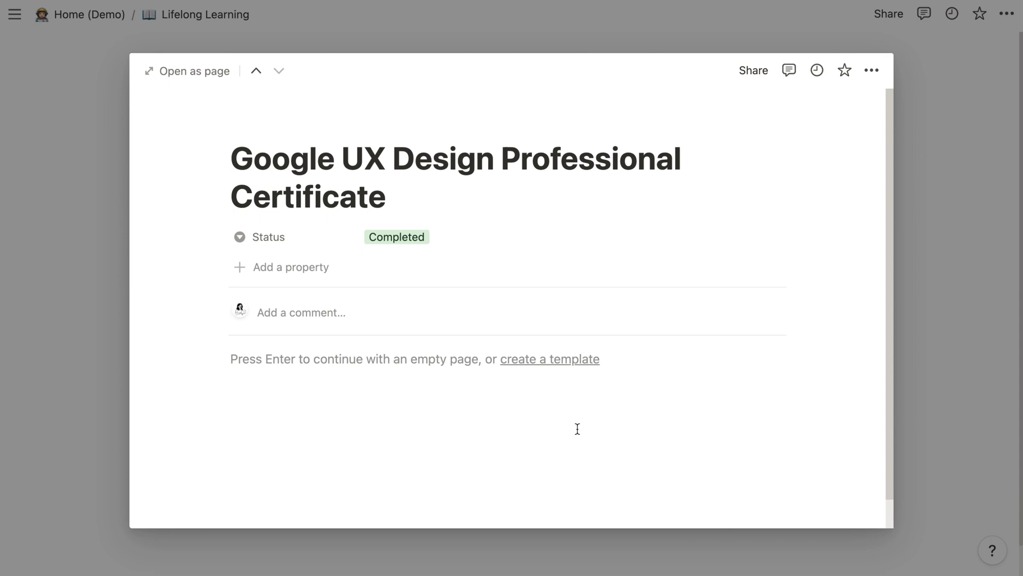
# Add a property of type Date to the entry and name it Date.
pyautogui.click(283, 269)
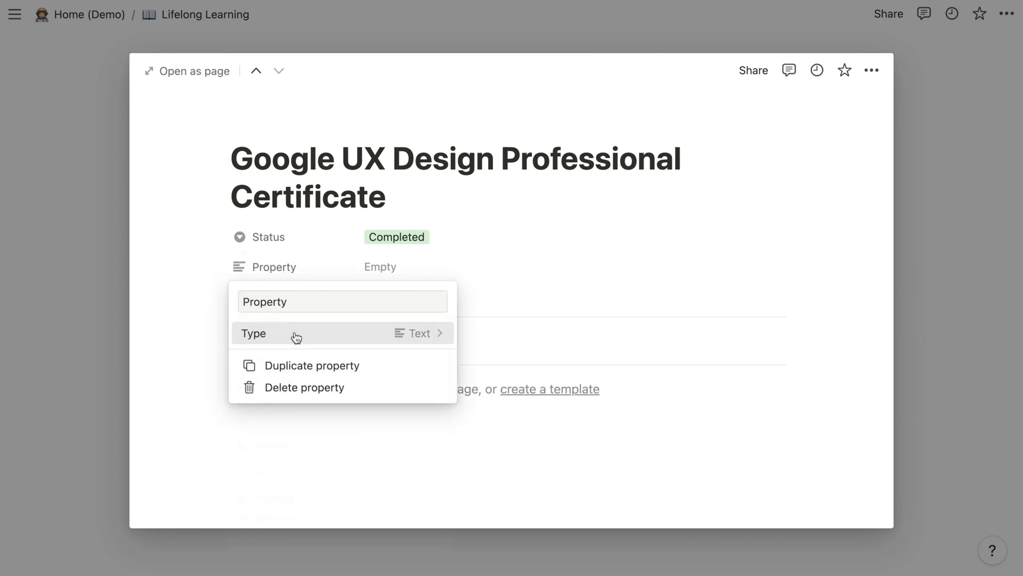
pyautogui.click(296, 338)
pyautogui.click(289, 325)
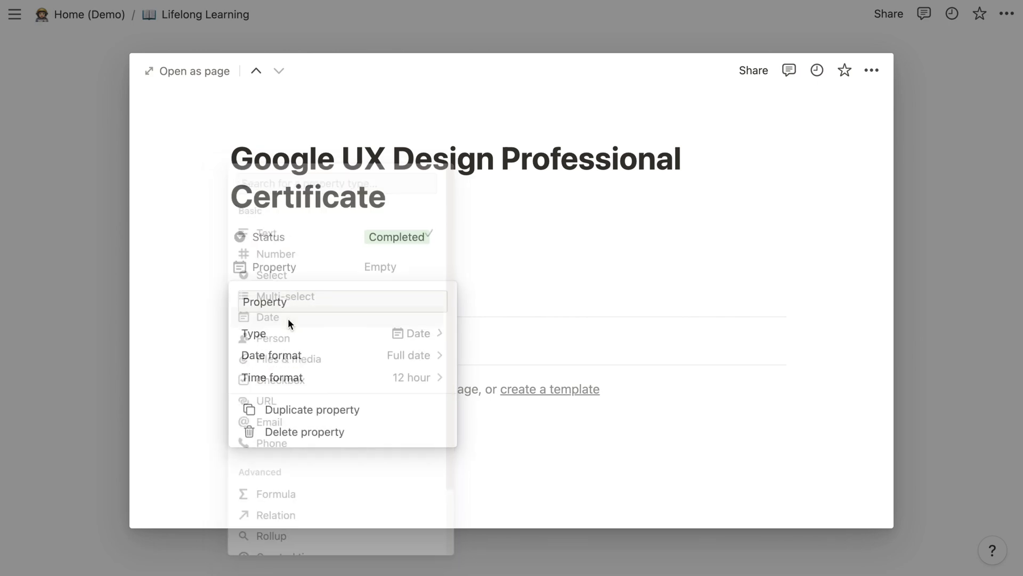
pyautogui.doubleClick(287, 293)
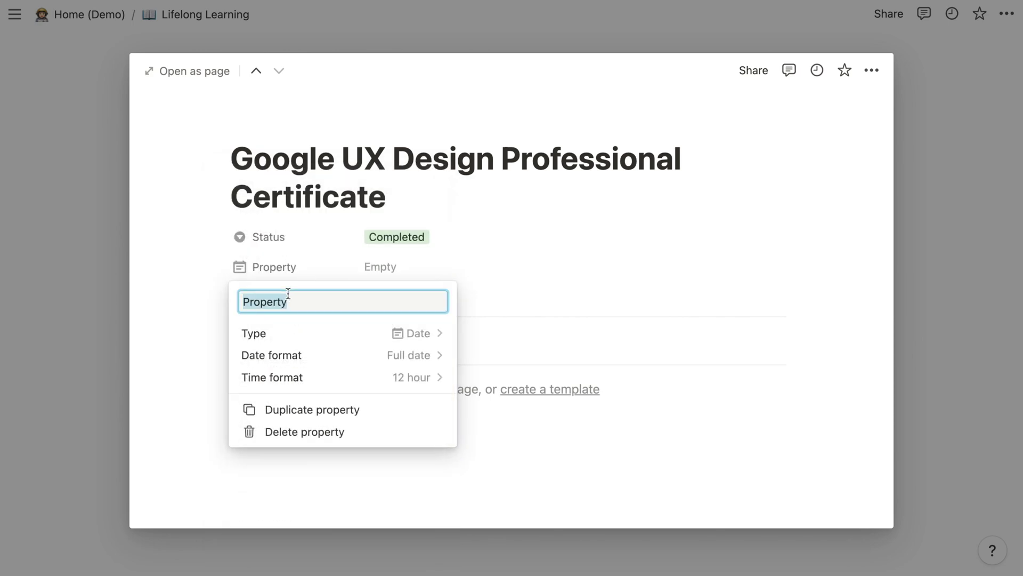
pyautogui.write('Date')
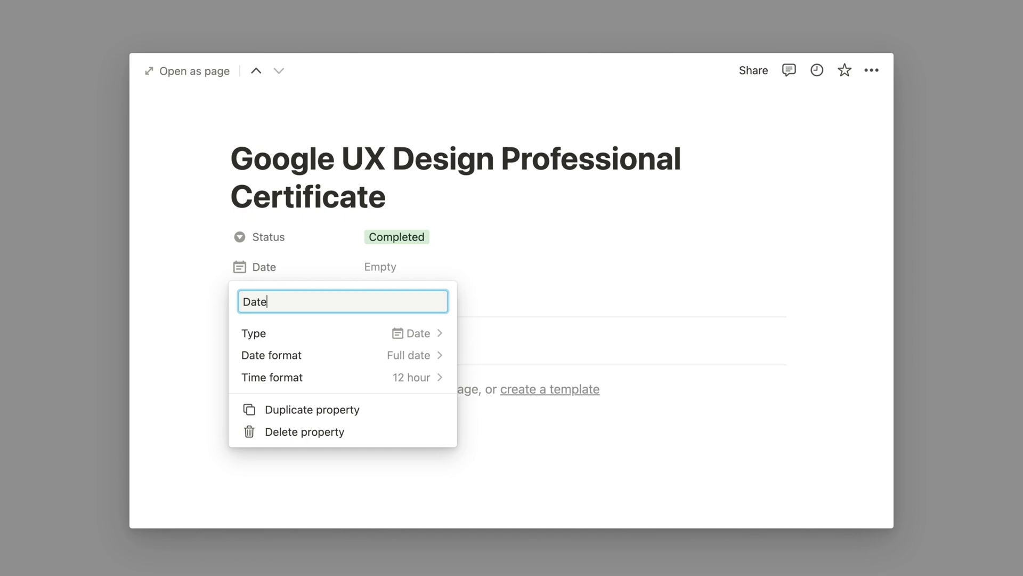
pyautogui.click(382, 267)
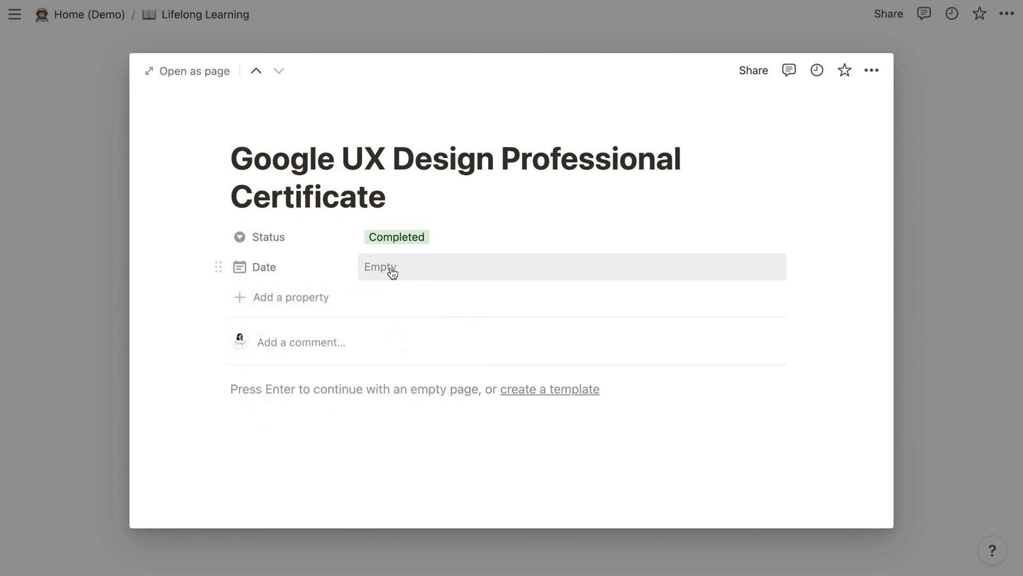
# Set the UX certificate entry's Date to May 9, 2021.
pyautogui.click(386, 270)
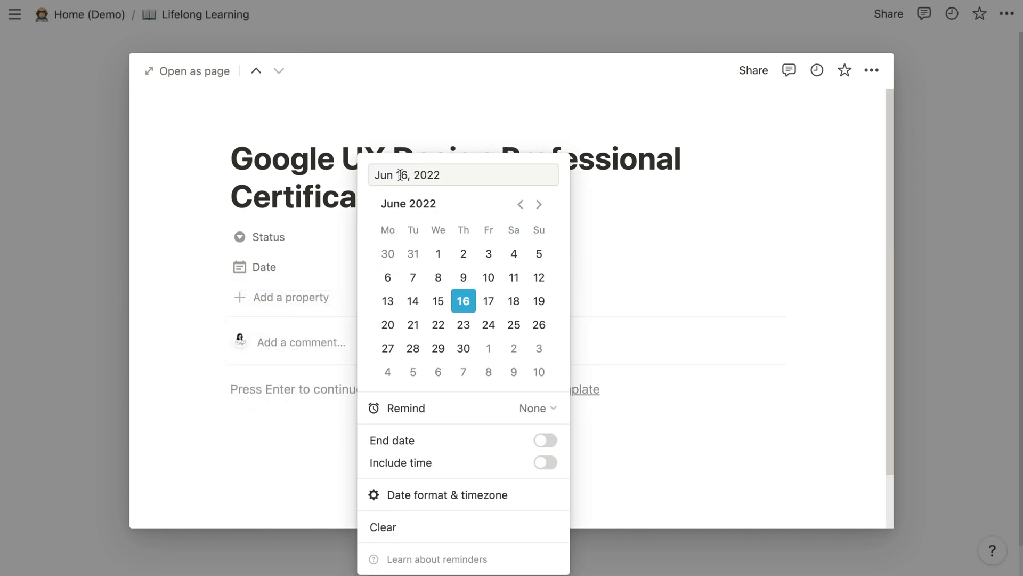
pyautogui.write('May 9')
pyautogui.doubleClick(423, 175)
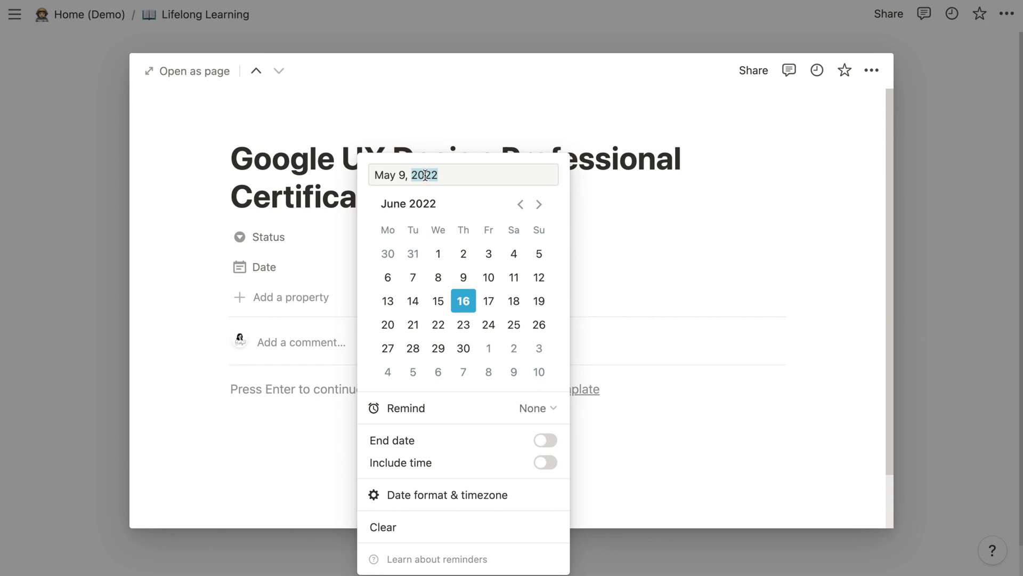
pyautogui.write('2021')
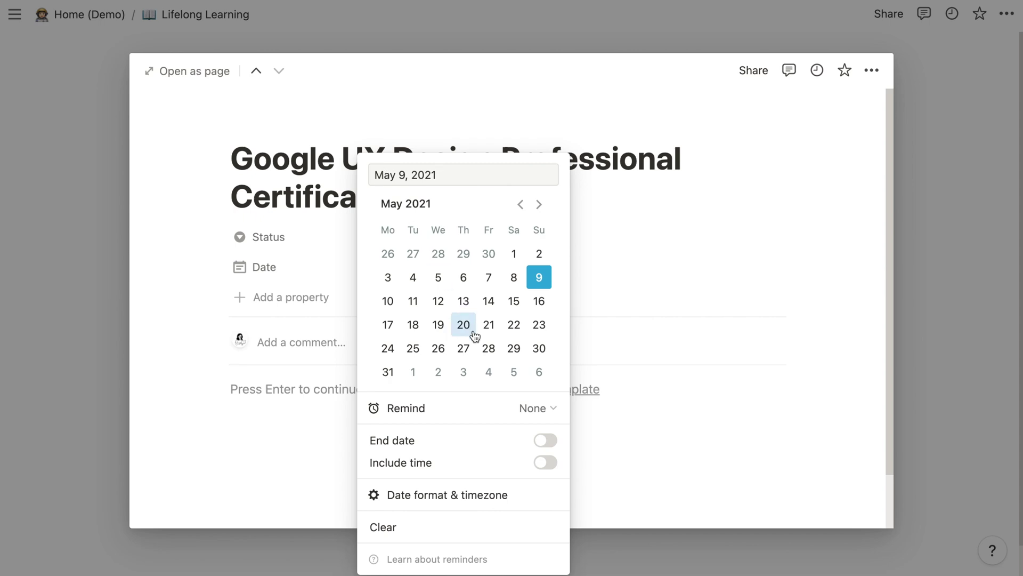
# Turn the Date into a range by enabling an end date and setting it to June 30, 2021.
pyautogui.click(548, 440)
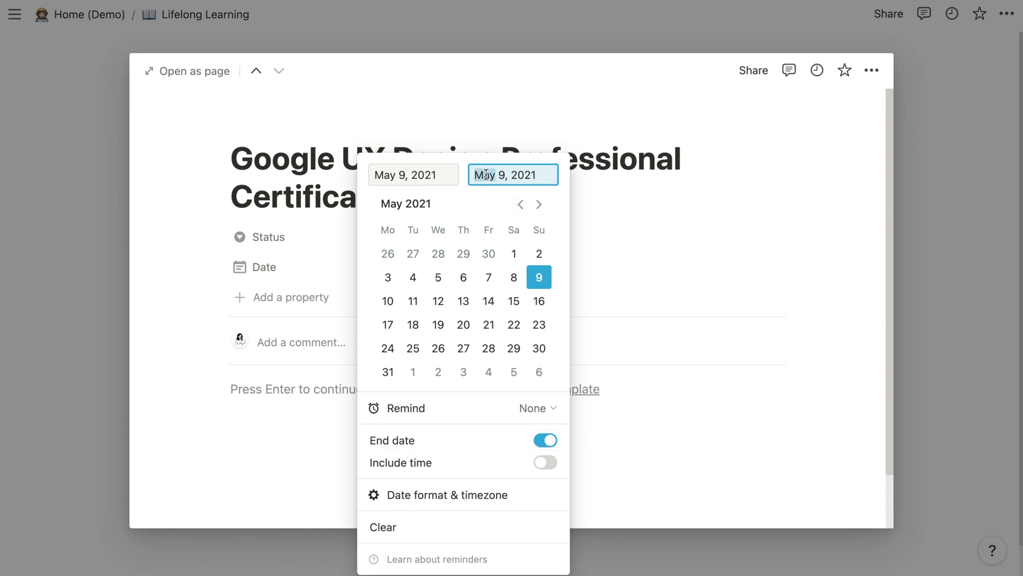
pyautogui.write('June')
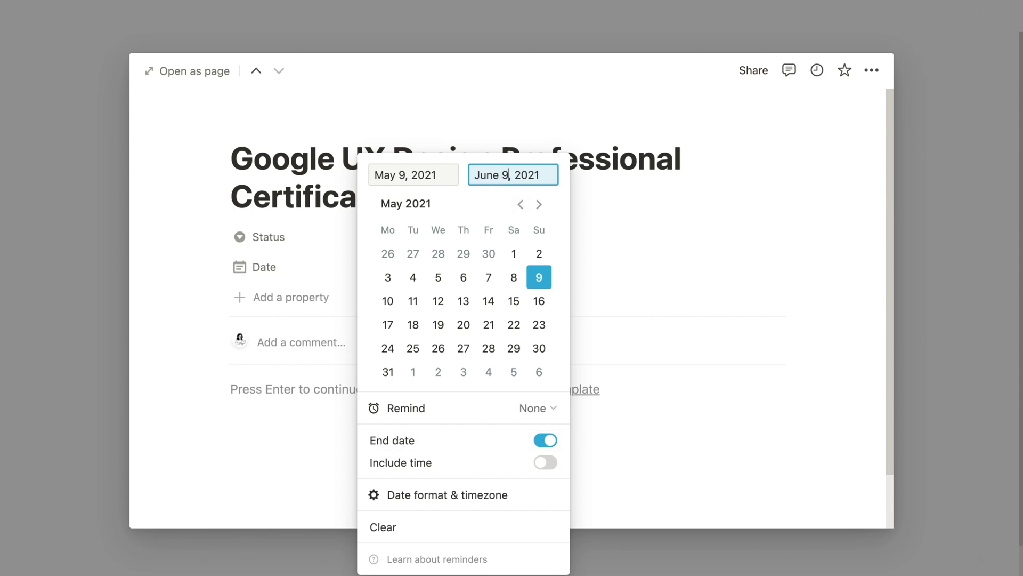
pyautogui.press('BackSpace')
pyautogui.write('30')
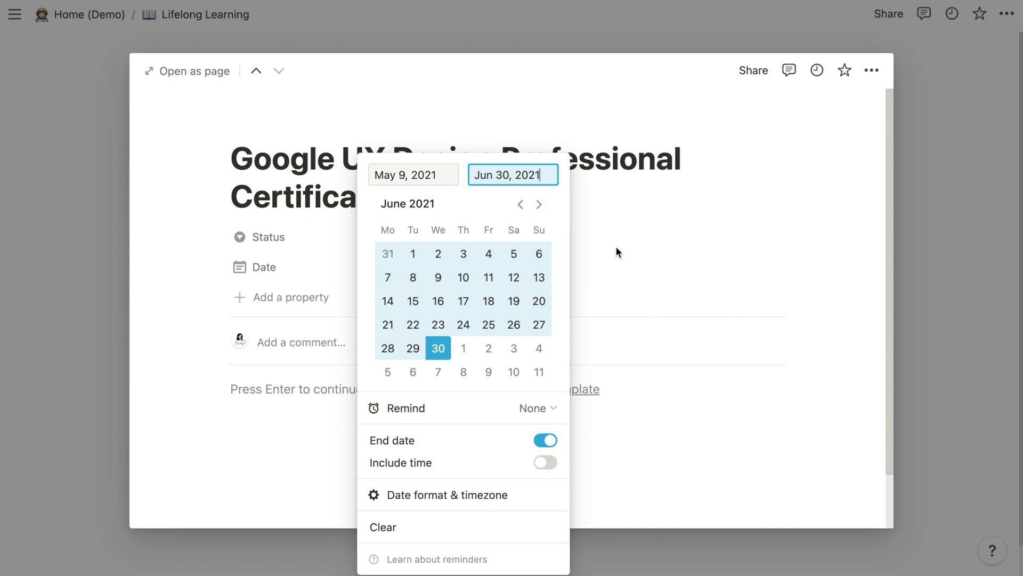
pyautogui.click(617, 252)
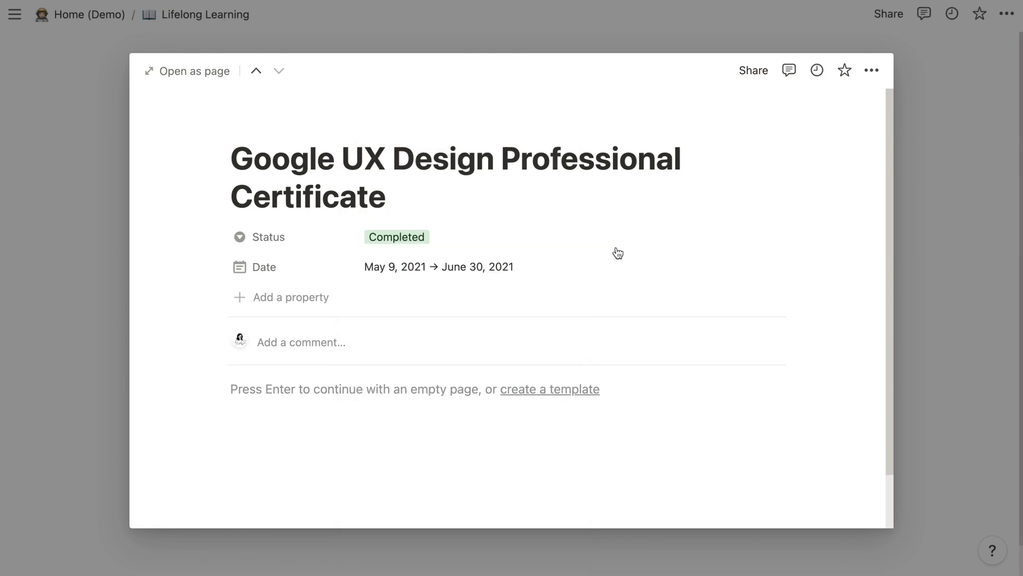
# Open the certificate entry as a full page and insert a list view of a new database titled "Course Notes".
pyautogui.click(164, 71)
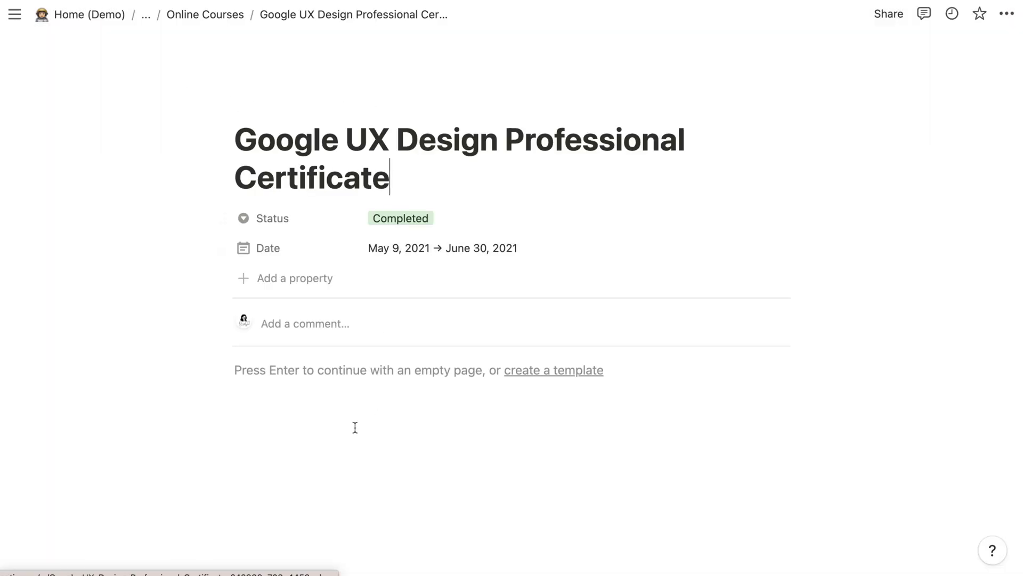
pyautogui.press('Return')
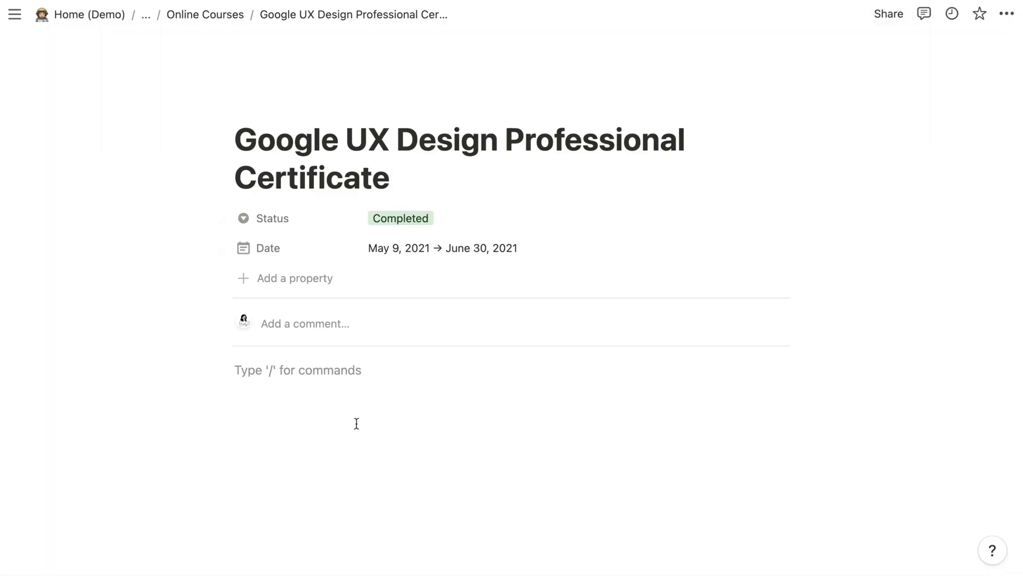
pyautogui.write('/list')
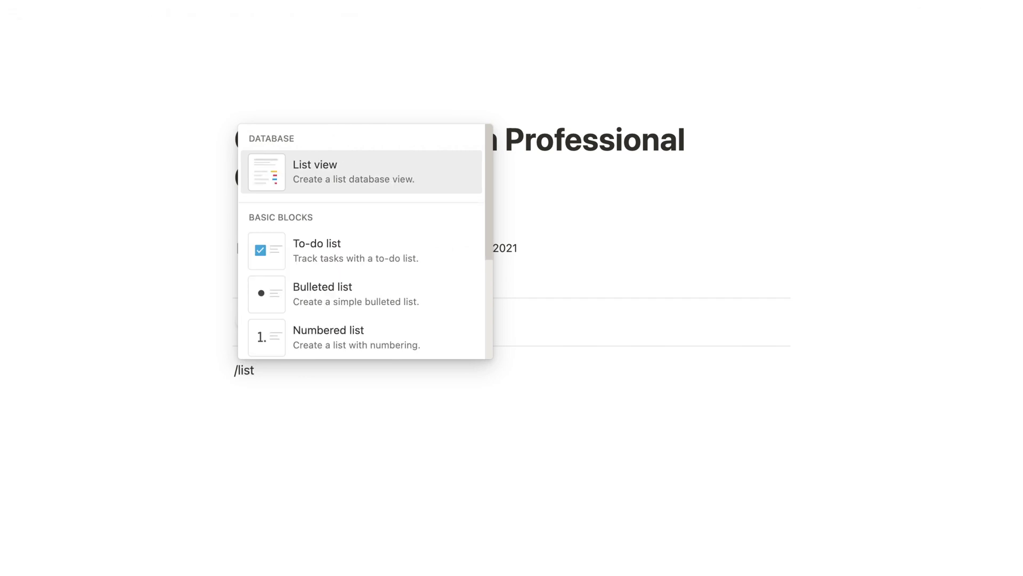
pyautogui.press('Return')
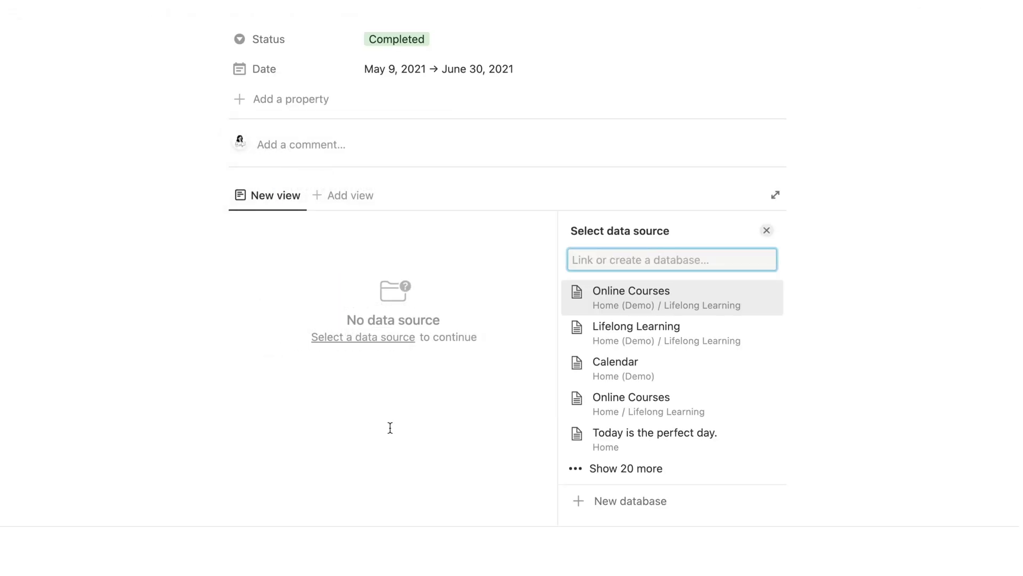
pyautogui.click(608, 501)
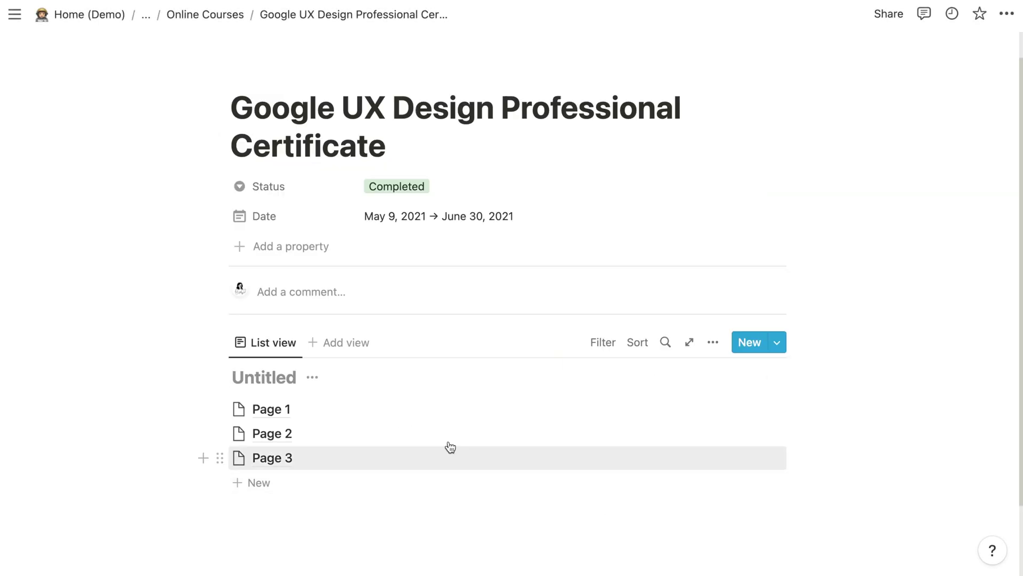
pyautogui.click(268, 373)
pyautogui.write('Course Notes')
# Rename Page 1 in Course Notes as "Course 1: Foundations of User Experience Design".
pyautogui.scroll(-1, 272, 369)
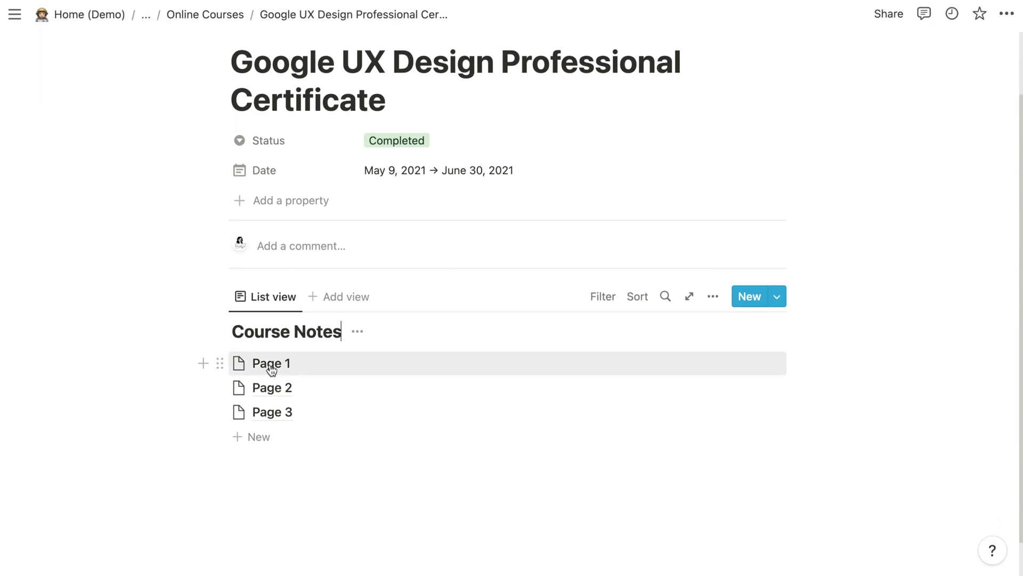
pyautogui.click(271, 370)
pyautogui.write('Course 1: Foundations of User Experience Desig')
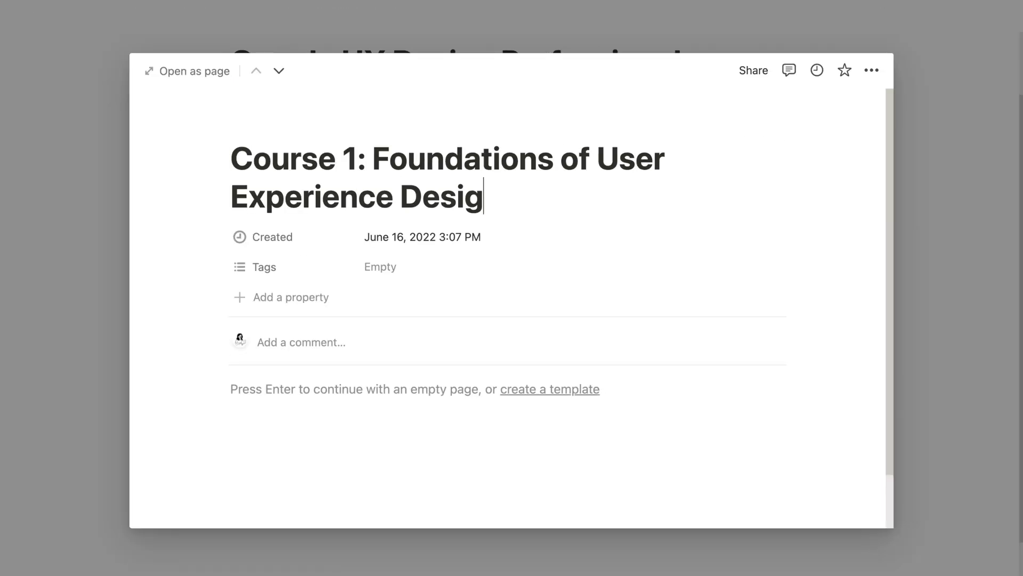
pyautogui.write('n')
pyautogui.press('Return')
pyautogui.click(92, 370)
# Rename Page 2 in Course Notes as "Course 2: ..." and Page 3 as "...".
pyautogui.click(271, 386)
pyautogui.hotkey('ctrl', 'a')
pyautogui.write('Course 2:')
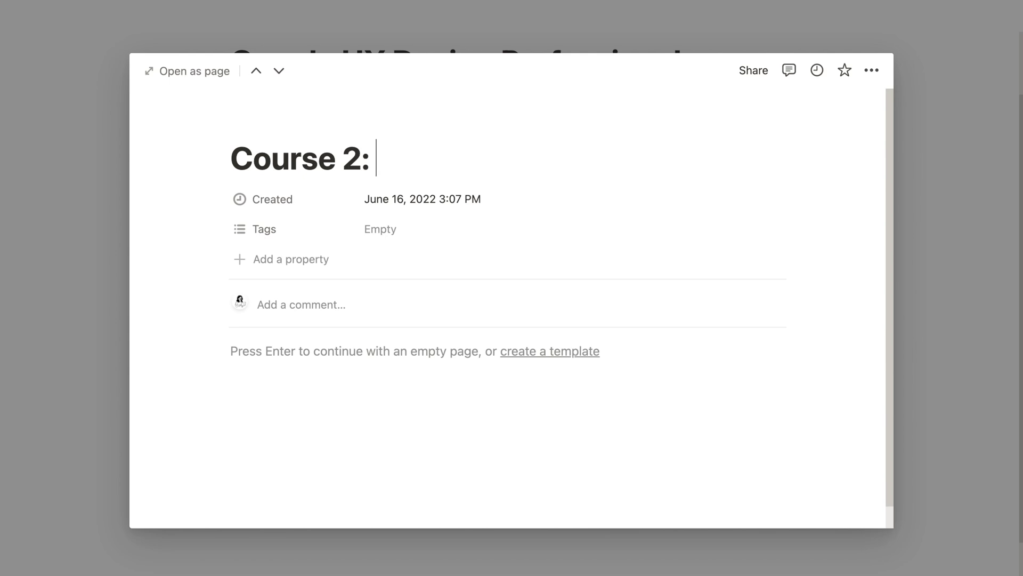
pyautogui.press('Escape')
pyautogui.click(286, 409)
pyautogui.hotkey('ctrl', 'a')
pyautogui.press('BackSpace')
pyautogui.click(85, 271)
# Add a new page to Course Notes named "Course 7: Design for Social Good".
pyautogui.click(257, 411)
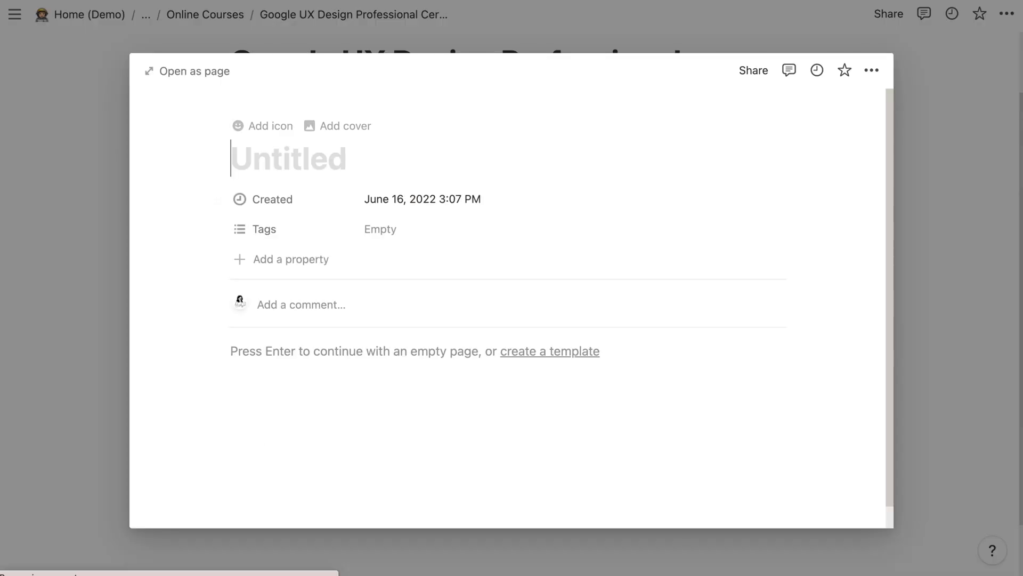
pyautogui.write('Course 7: Design for')
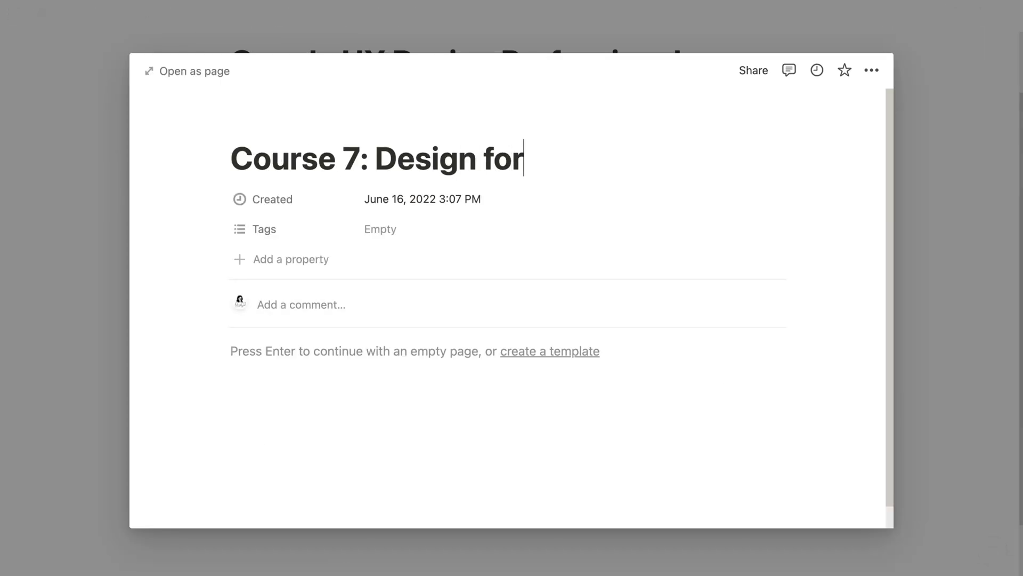
pyautogui.write(' Social Good')
pyautogui.press('Escape')
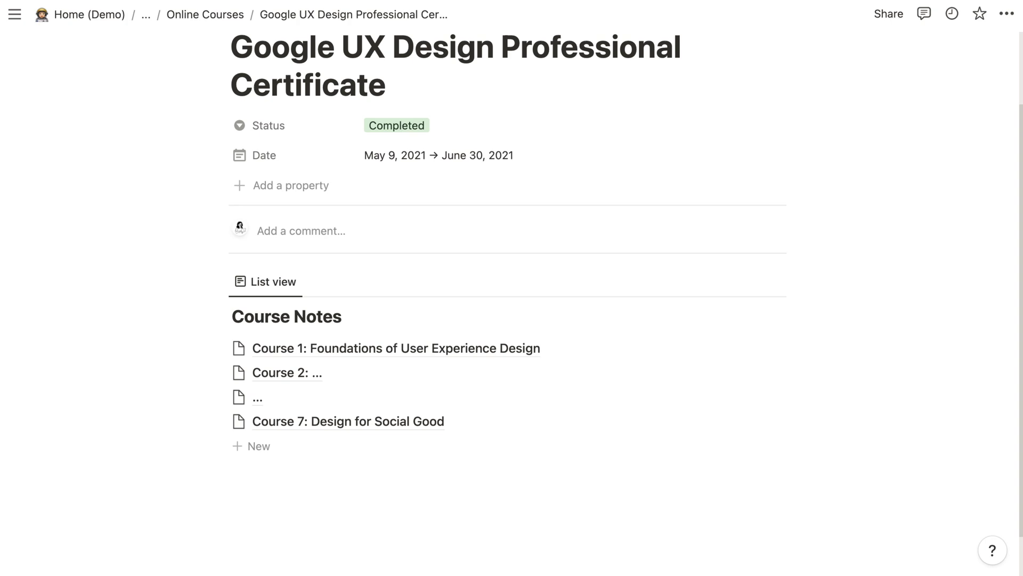
# Open the Course 1 note as a full page and write "Week 1" as its first line.
pyautogui.click(407, 348)
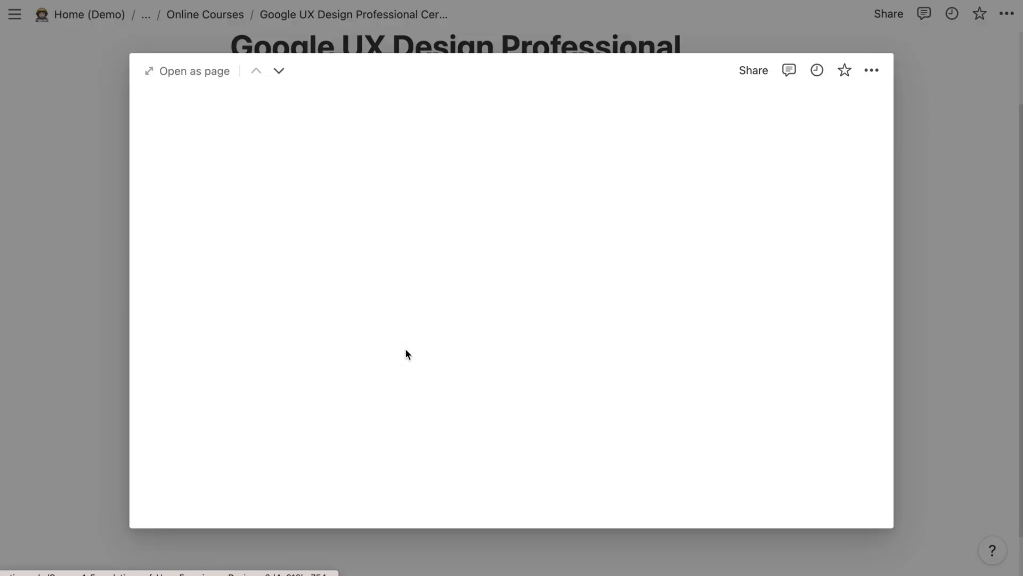
pyautogui.click(217, 74)
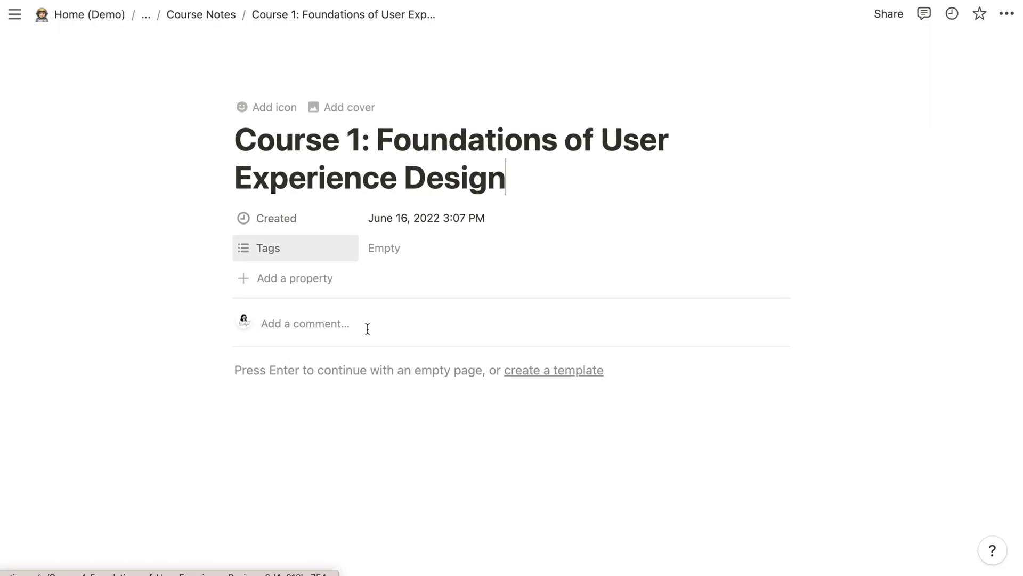
pyautogui.click(438, 458)
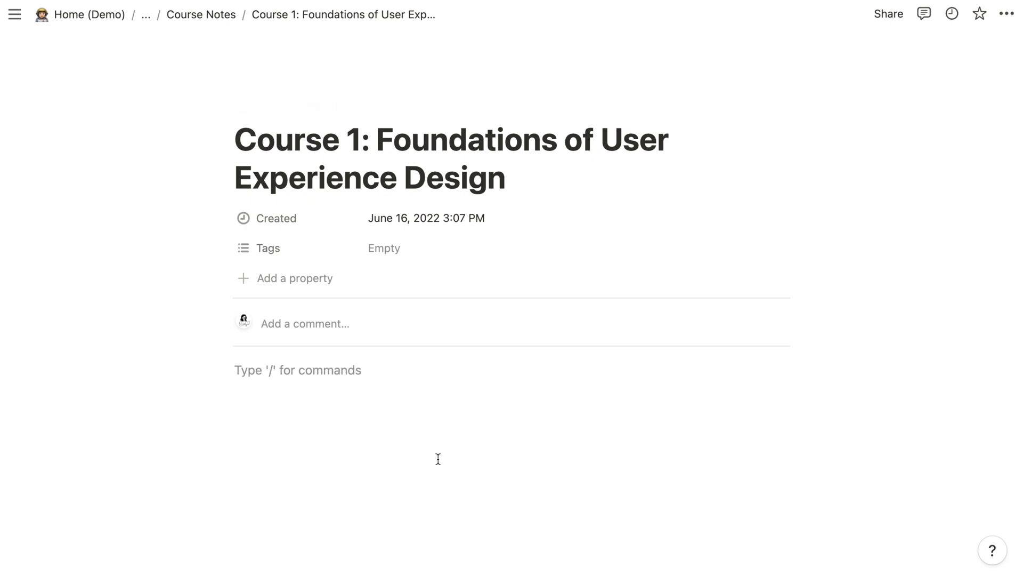
pyautogui.write('We')
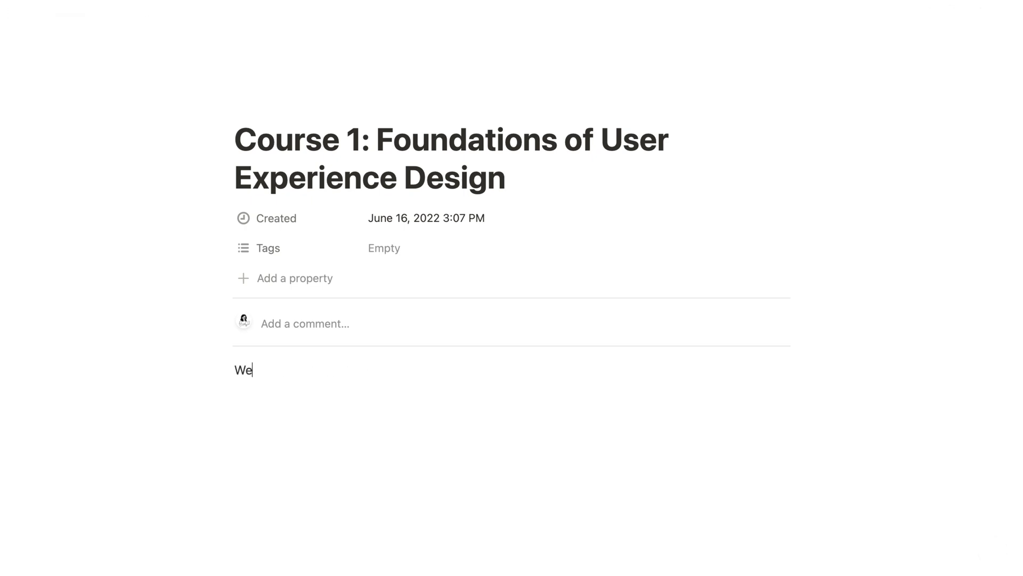
pyautogui.write('ek 1')
pyautogui.press('Return')
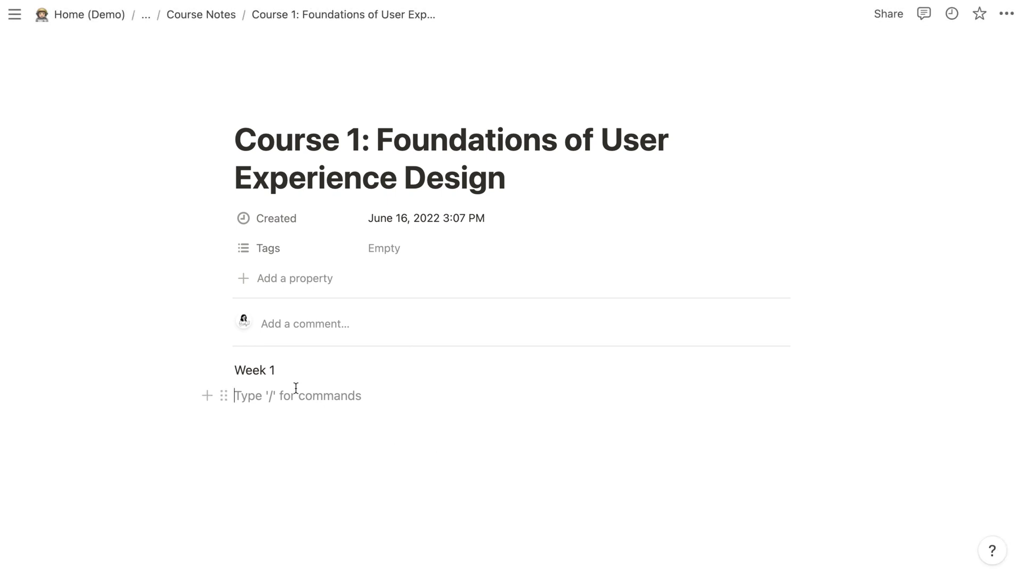
# Turn the "Week 1" line into a Heading 1.
pyautogui.moveTo(276, 370); pyautogui.dragTo(234, 370)
pyautogui.click(231, 343)
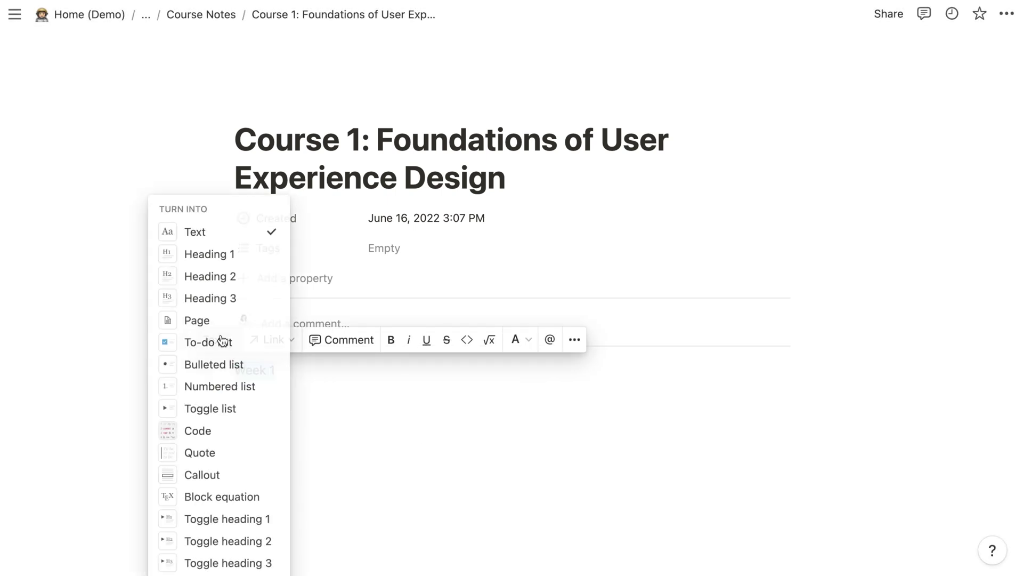
pyautogui.click(255, 251)
pyautogui.click(280, 449)
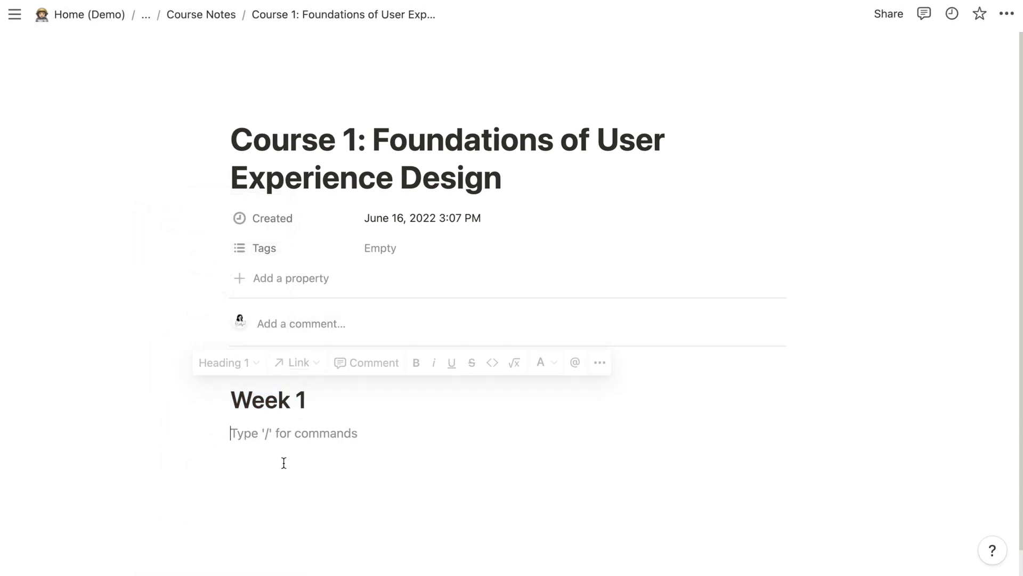
# Add bullets under Week 1: "User experience: how a person, the user, feels about interacting with, or experiencing a product" and "product: a good, service, or feature".
pyautogui.scroll(-1, 284, 463)
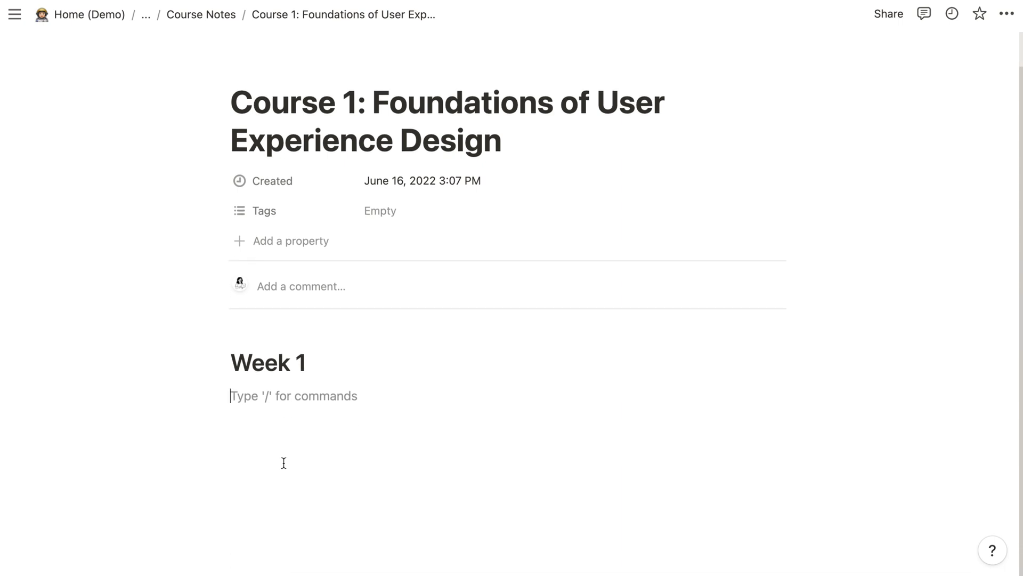
pyautogui.write('-')
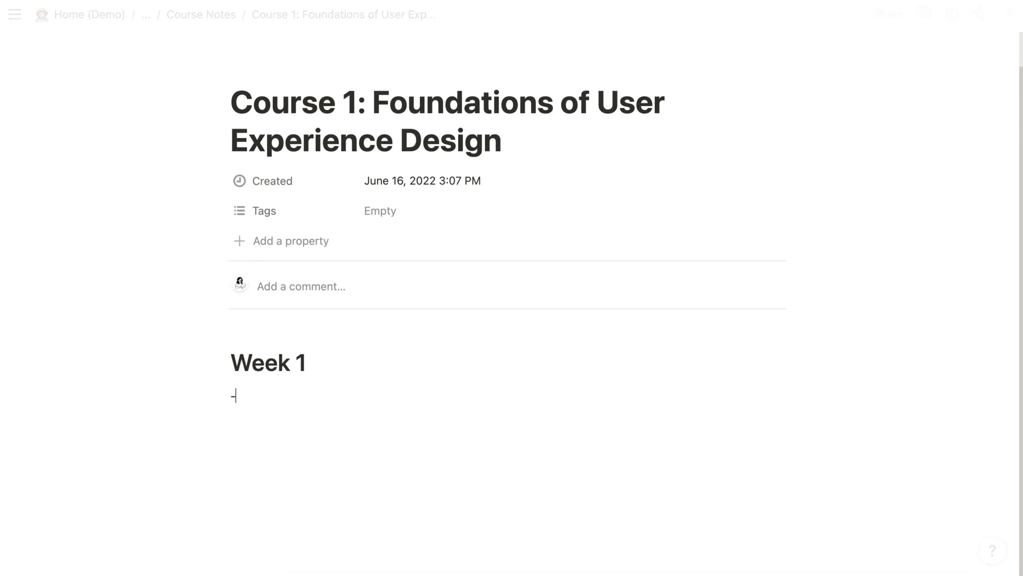
pyautogui.write(' User')
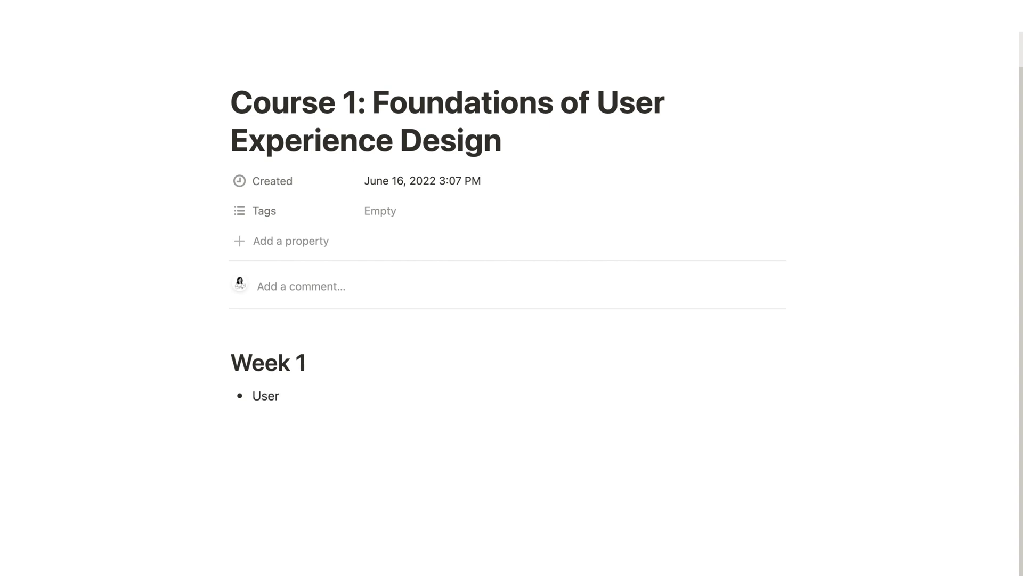
pyautogui.write(' experience: how a person, the user, feels about interacting with, o')
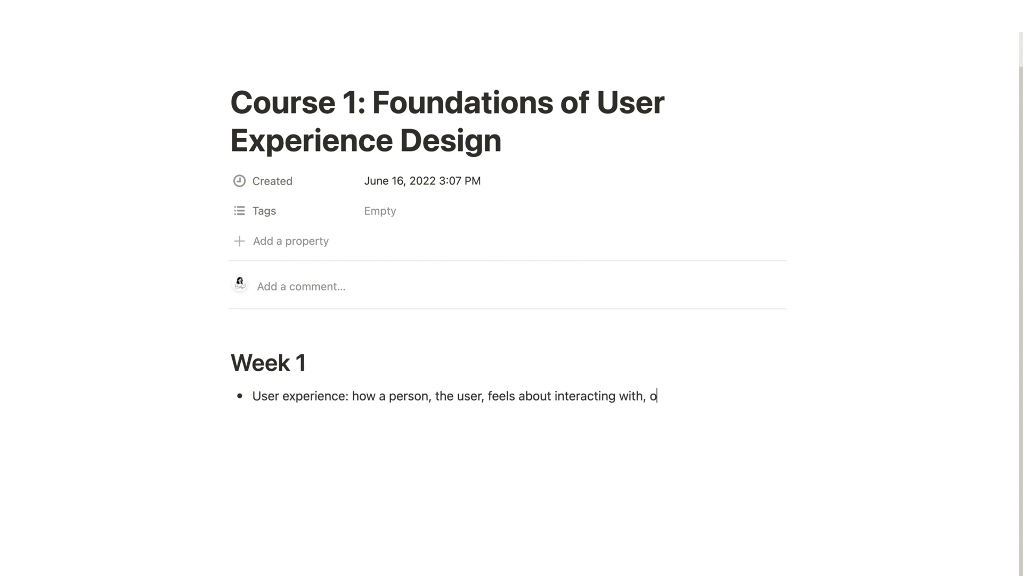
pyautogui.write('r experiencing a product')
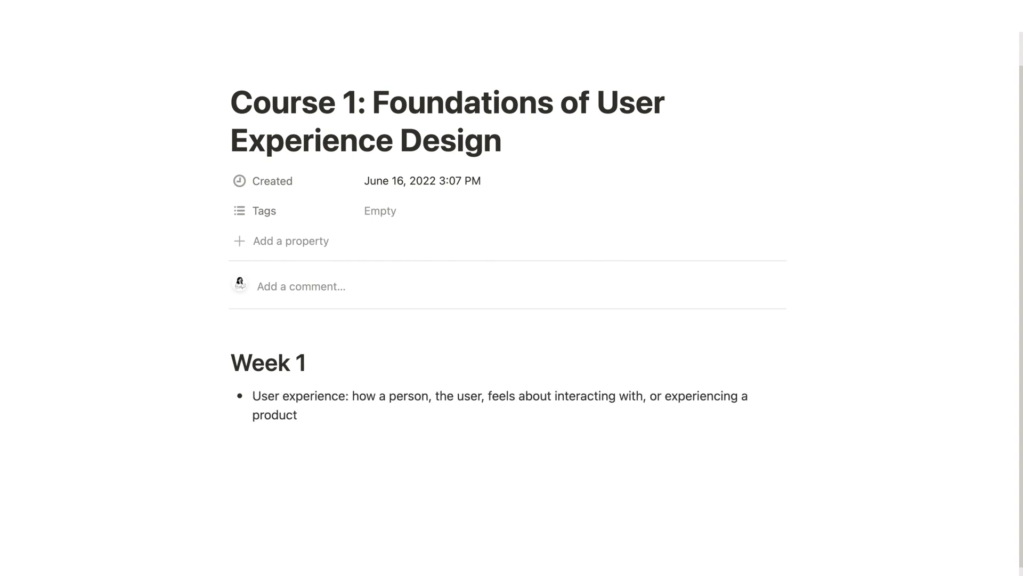
pyautogui.press('Return')
pyautogui.write('product: a good, service, or feature')
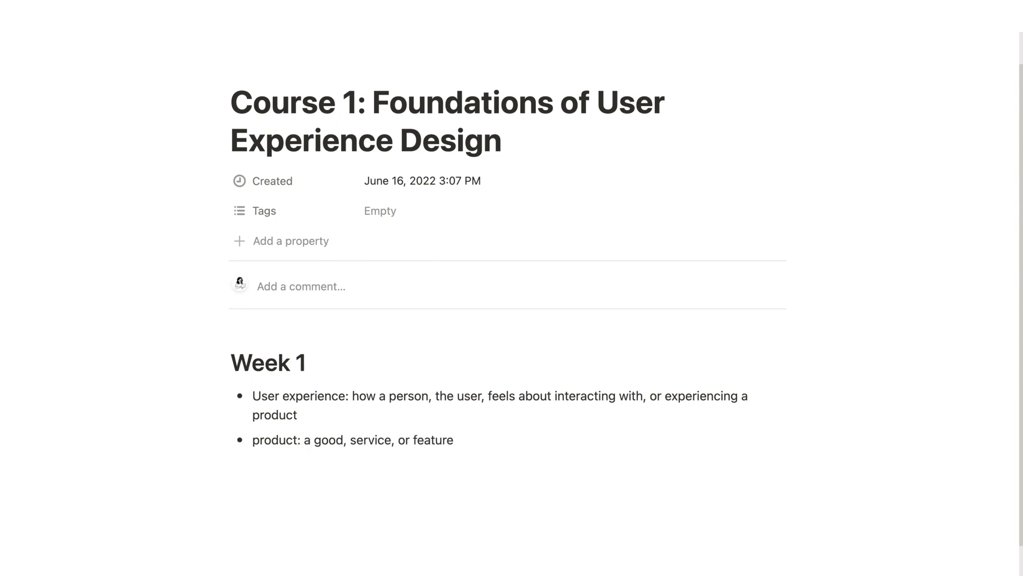
# Add a "good ux:" bullet with the nested bullets usable, equitable, enjoyable and useful.
pyautogui.press('Return')
pyautogui.write('good ux:')
pyautogui.press('Return')
pyautogui.scroll(-2, 511, 288)
pyautogui.press('Tab')
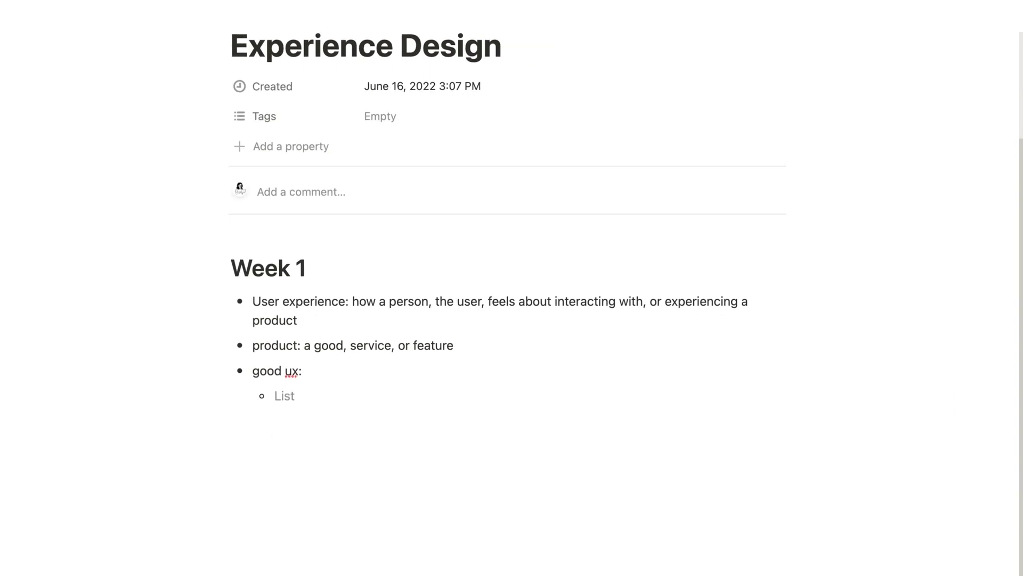
pyautogui.write('usable equitable enjoyable useful')
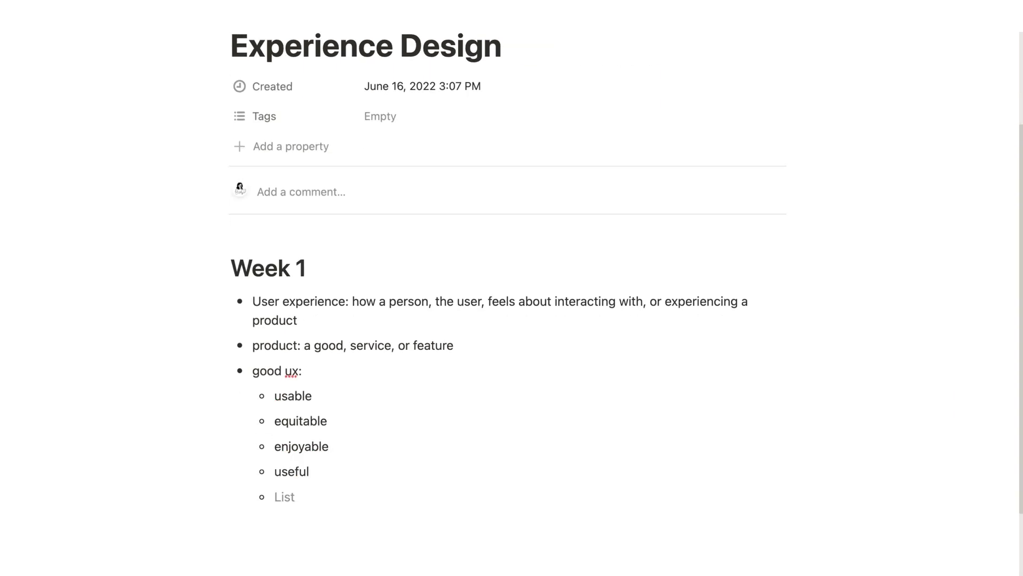
# End the nested list, leave a blank line and add the top-level bullet "Platforms to use" with an empty text line below it.
pyautogui.press('Return')
pyautogui.press('Return')
pyautogui.press('Return')
pyautogui.scroll(-1, 404, 452)
pyautogui.write('- Platforms to use')
pyautogui.press('Return')
pyautogui.press('Return')
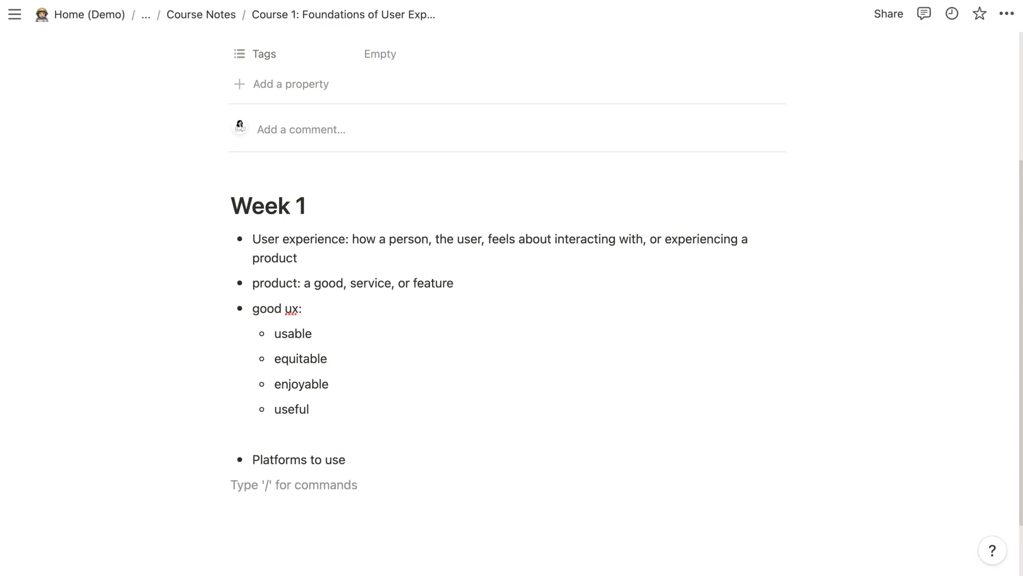
pyautogui.scroll(-2, 363, 453)
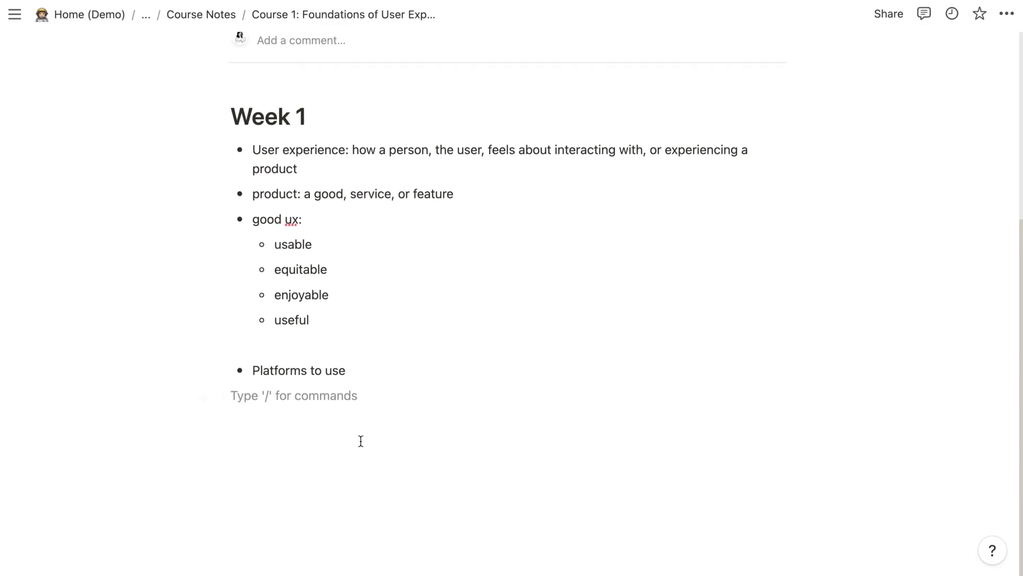
pyautogui.write('https://dribbble.com/')
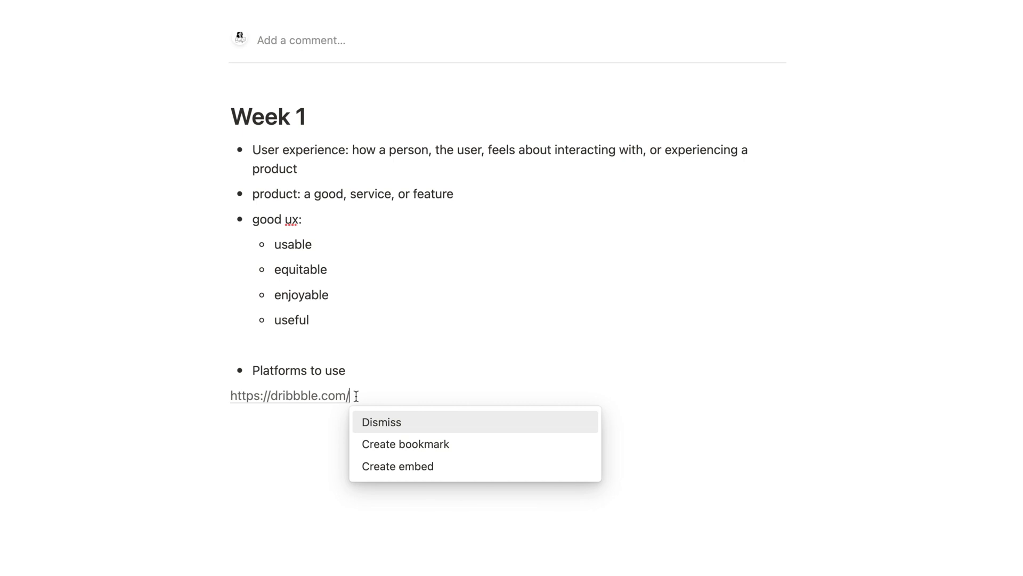
pyautogui.click(389, 447)
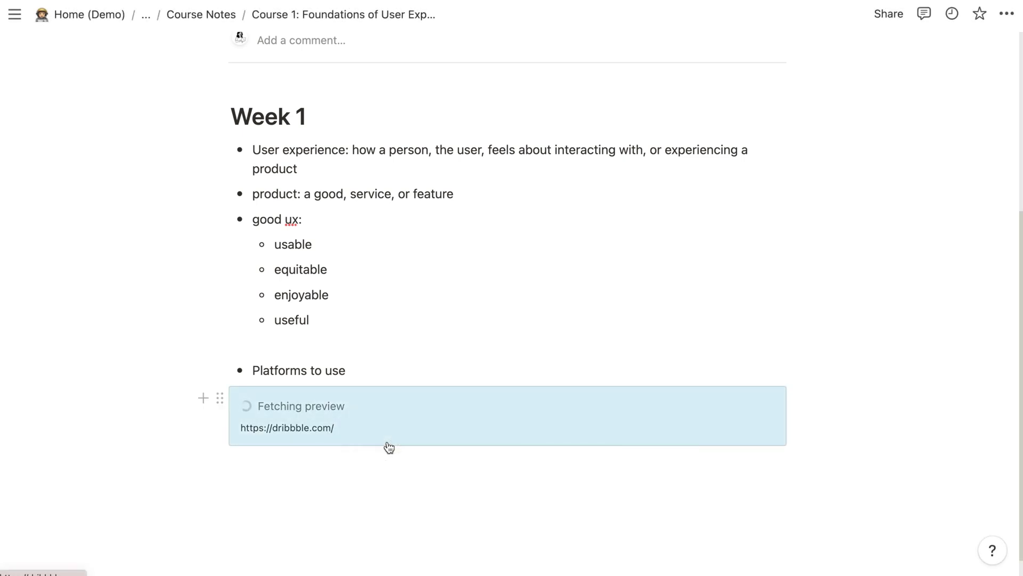
pyautogui.scroll(-2, 388, 445)
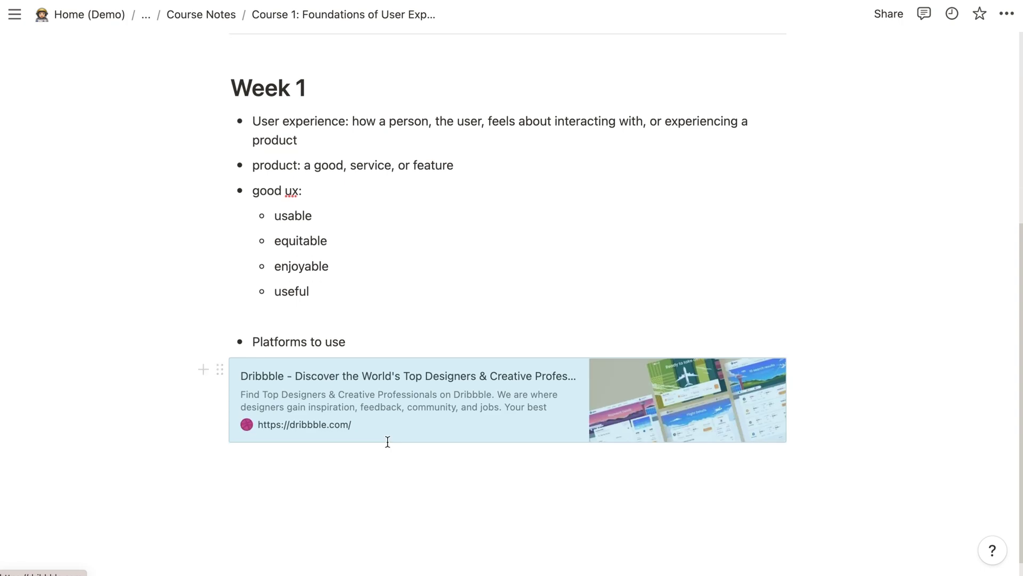
pyautogui.click(387, 463)
pyautogui.write('https://medium.com/')
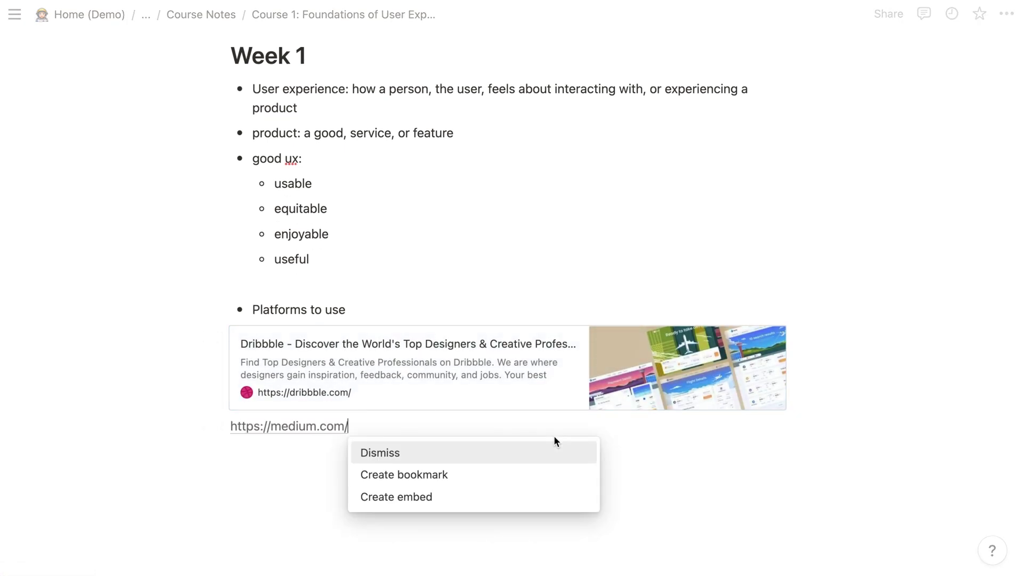
pyautogui.press('Return')
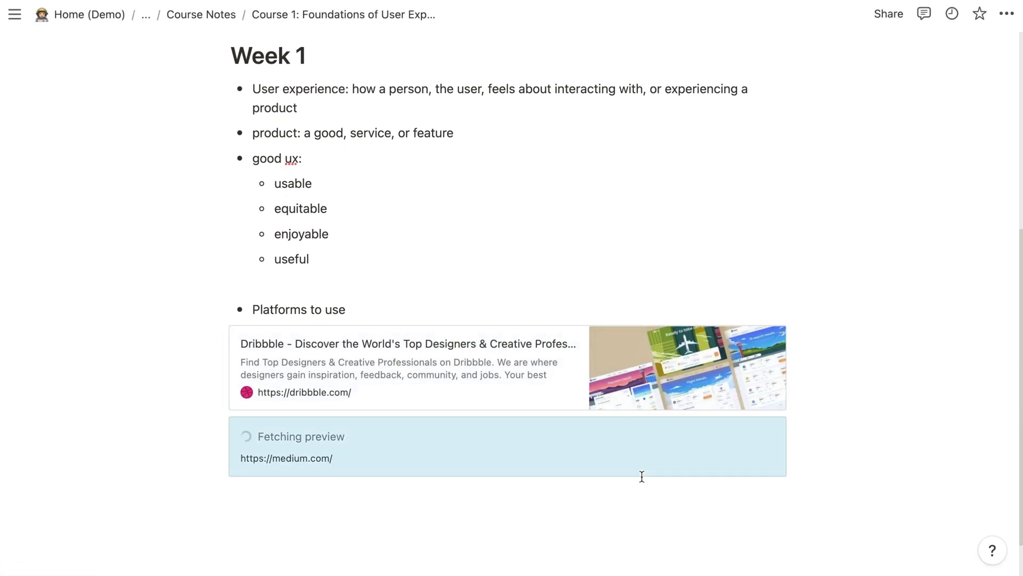
pyautogui.scroll(-3, 643, 482)
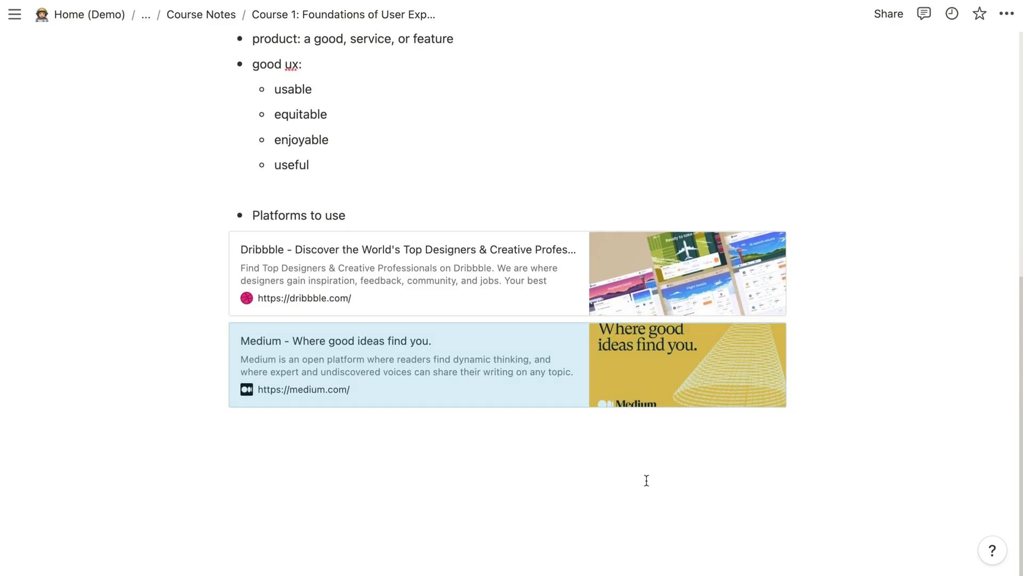
# Leave a blank line under the Medium bookmark and insert the copied USER STORY image, with an empty text line below it.
pyautogui.click(647, 480)
pyautogui.press('Return')
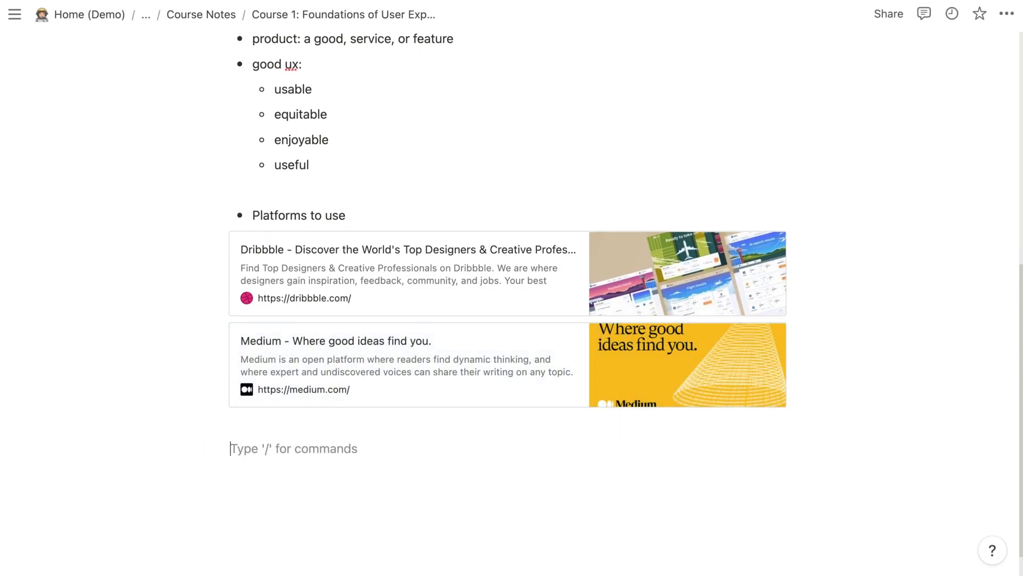
pyautogui.write('/embed')
pyautogui.press('Return')
pyautogui.press('super+v')
pyautogui.scroll(-4, 514, 458)
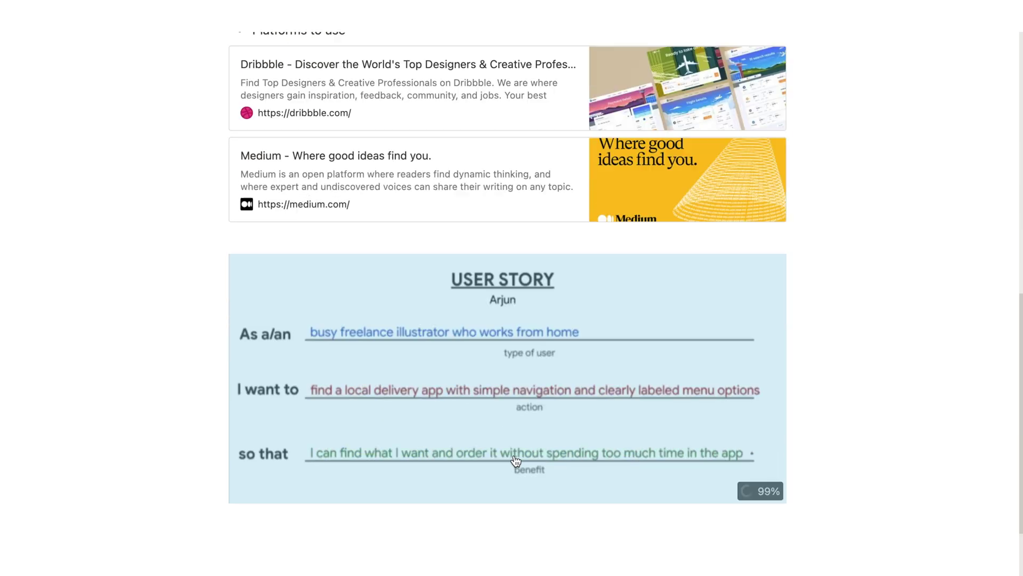
pyautogui.click(530, 498)
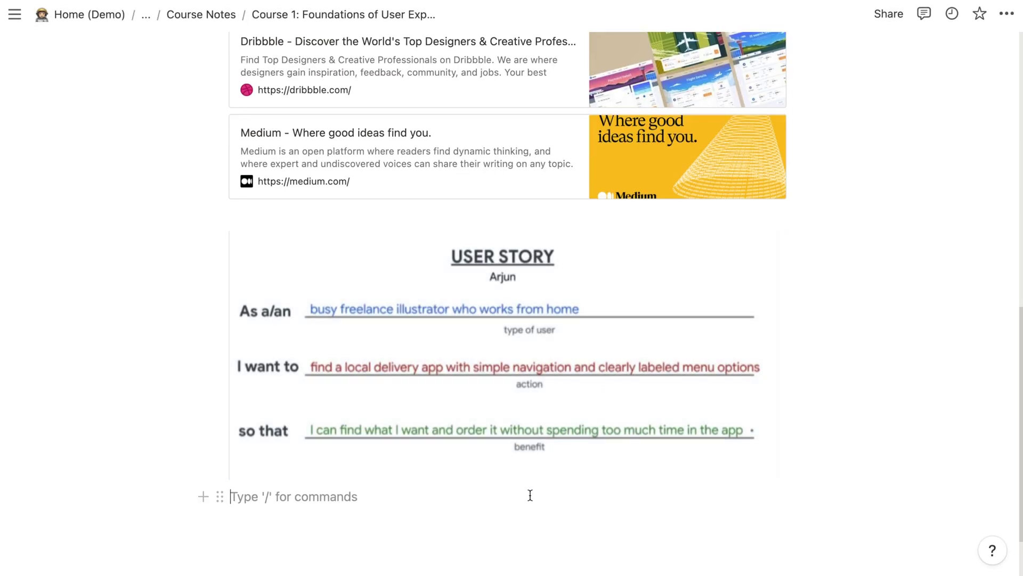
pyautogui.moveTo(231, 357); pyautogui.dragTo(226, 380)
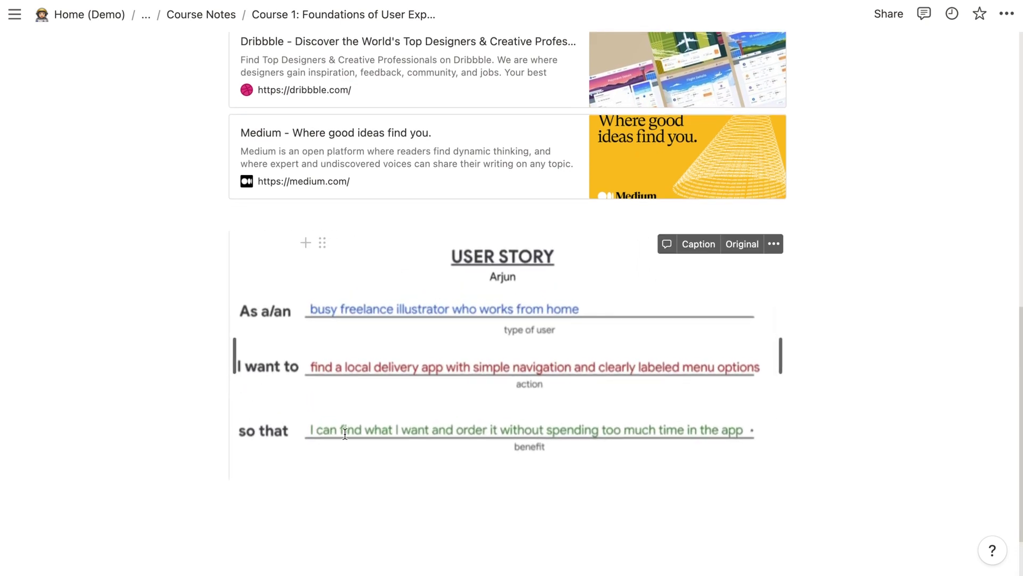
pyautogui.scroll(-3, 293, 389)
pyautogui.click(358, 400)
pyautogui.write('https://www.youtube.com/watch?v=OnSzqaiohCE')
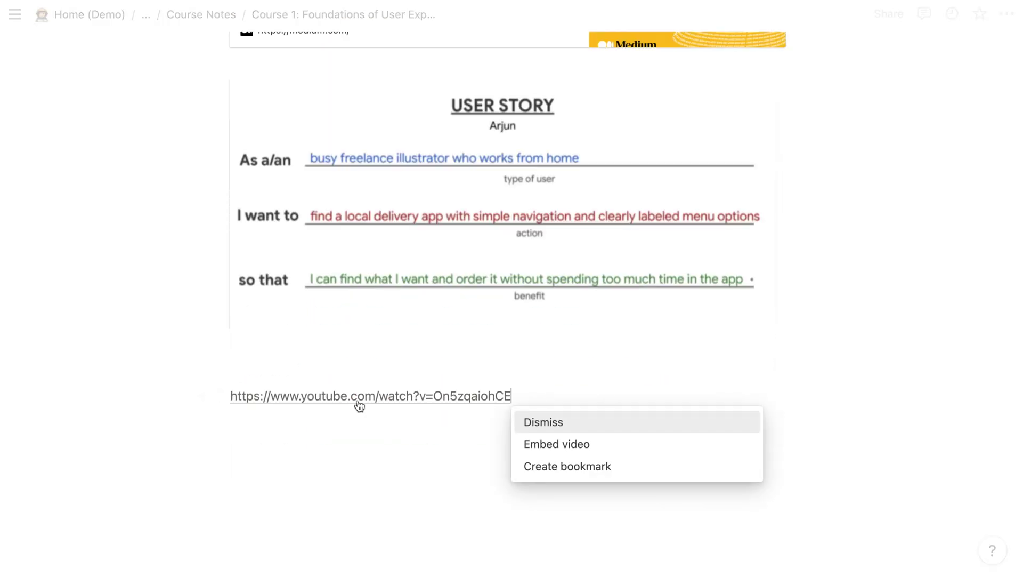
pyautogui.click(553, 441)
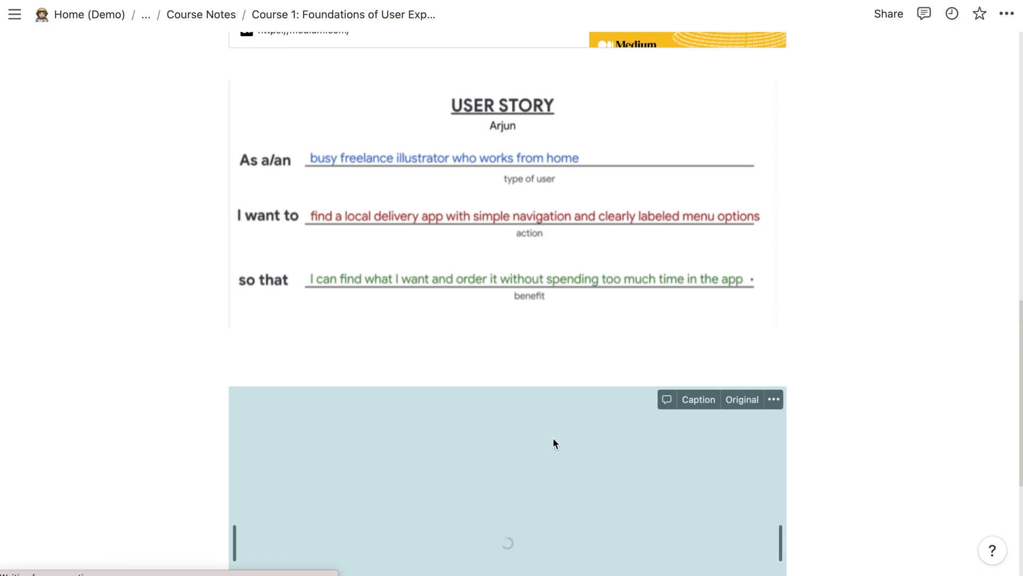
pyautogui.scroll(-3, 552, 437)
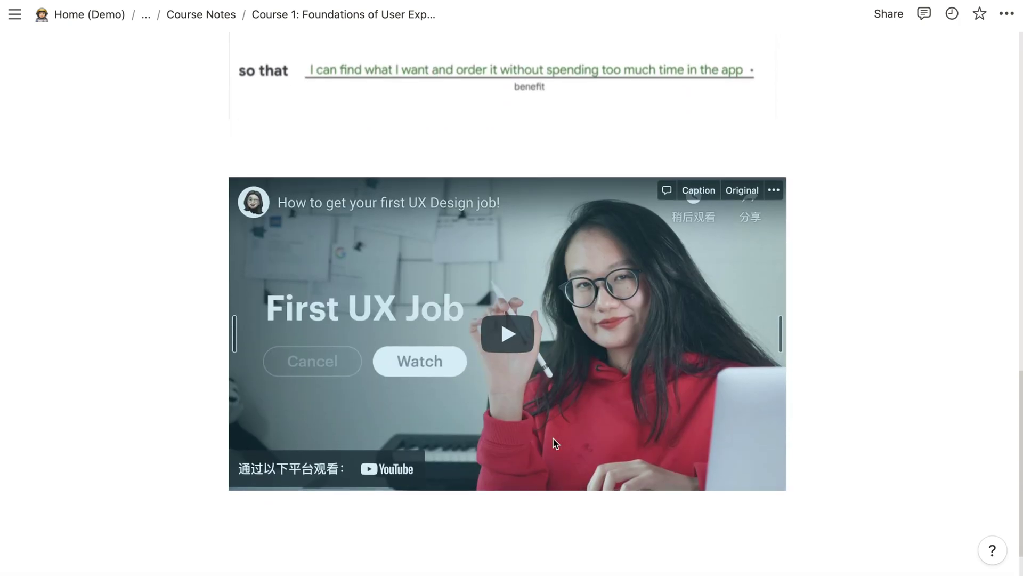
pyautogui.click(506, 335)
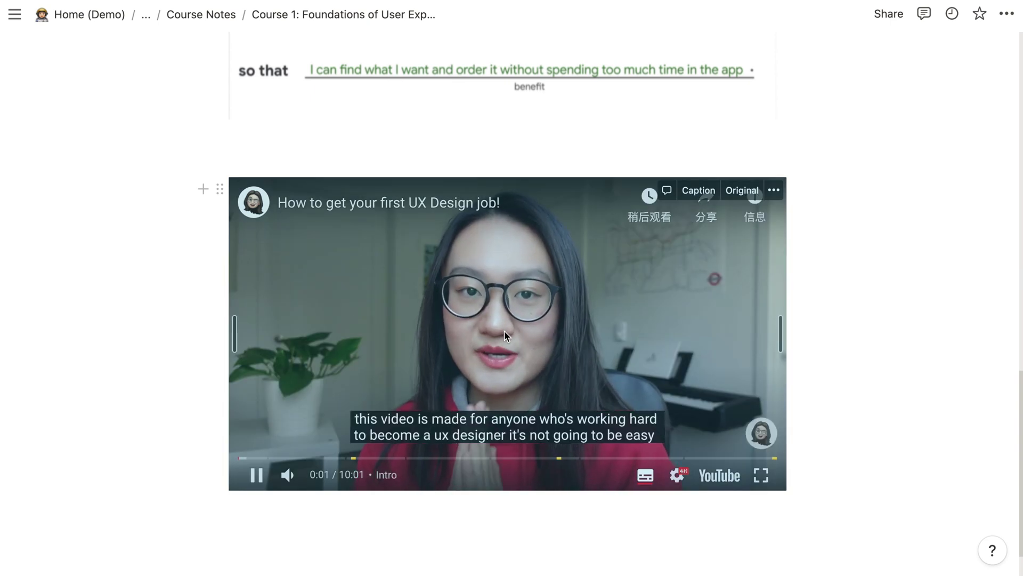
pyautogui.click(390, 526)
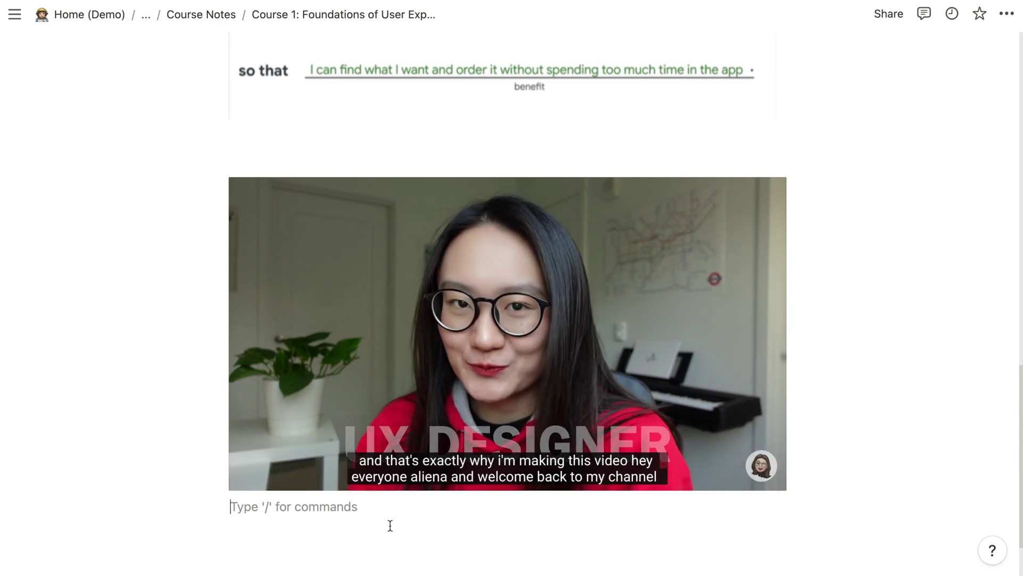
# Publish the Course 1 notes page to the web and copy its public link.
pyautogui.scroll(15, 390, 526)
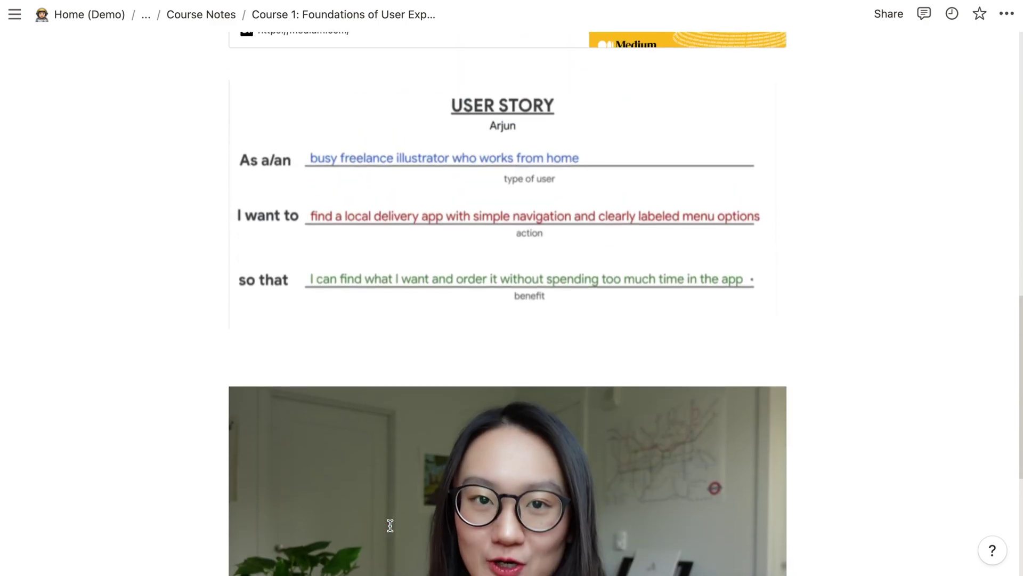
pyautogui.scroll(4, 475, 497)
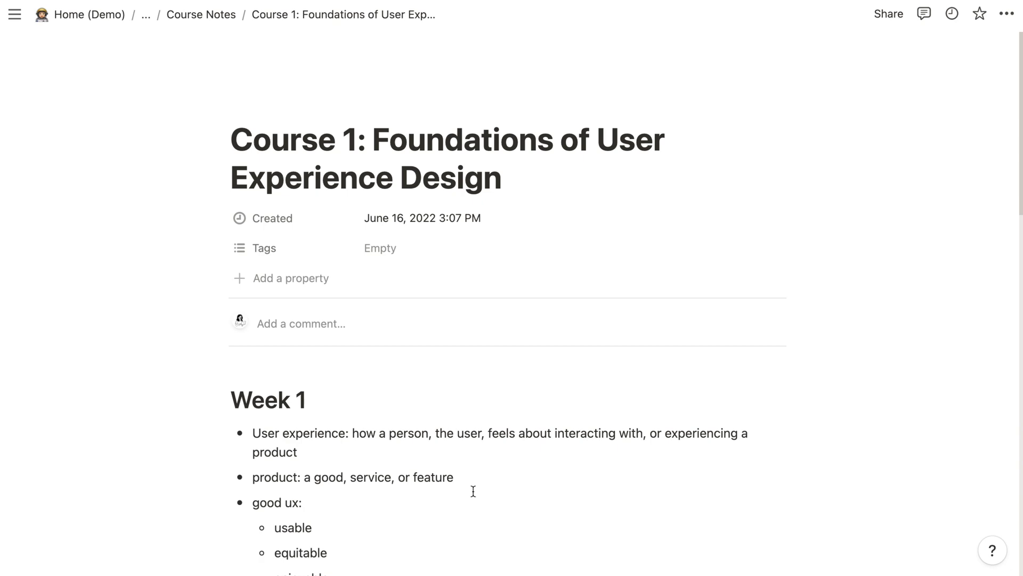
pyautogui.click(883, 15)
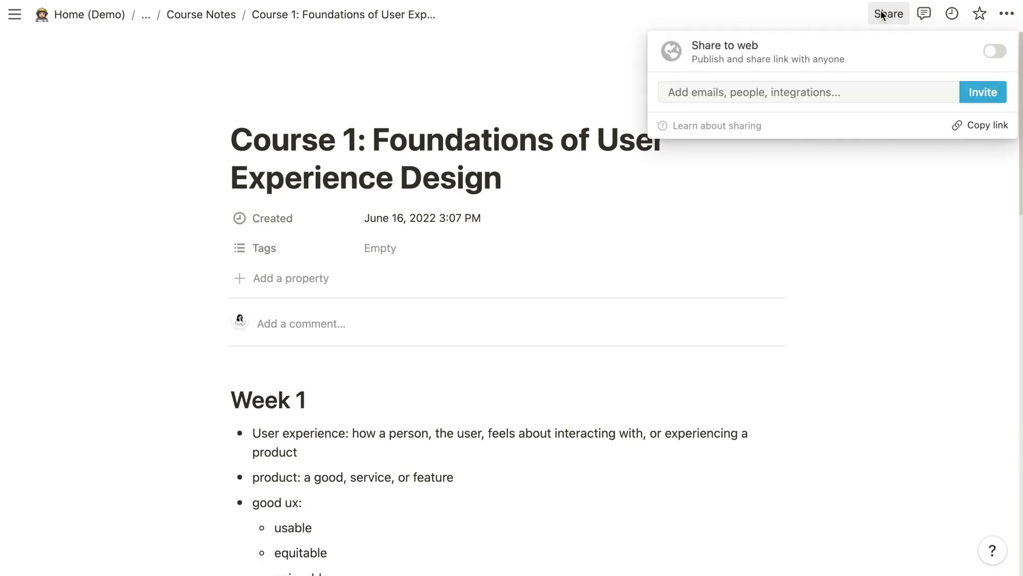
pyautogui.click(993, 52)
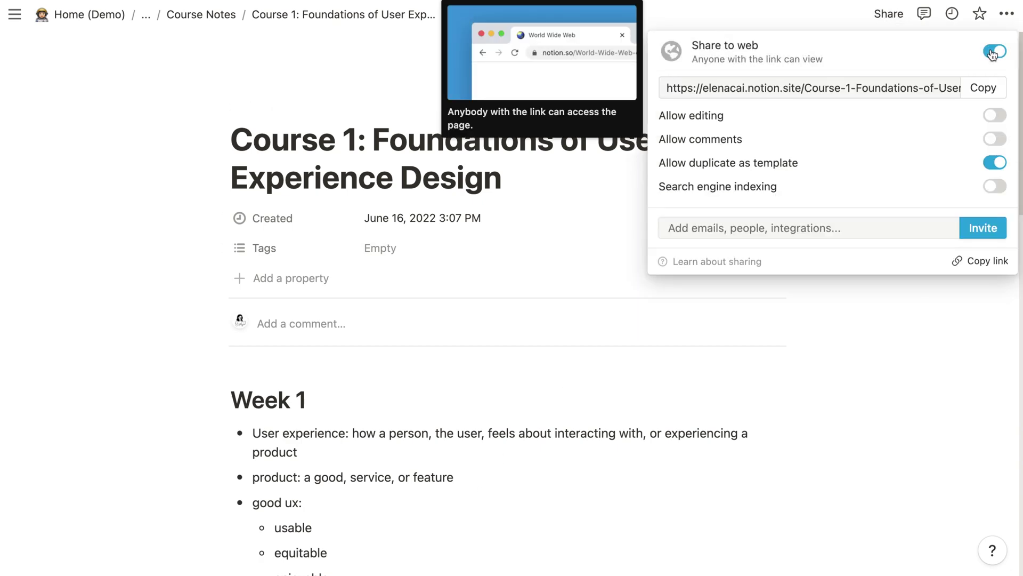
pyautogui.click(983, 89)
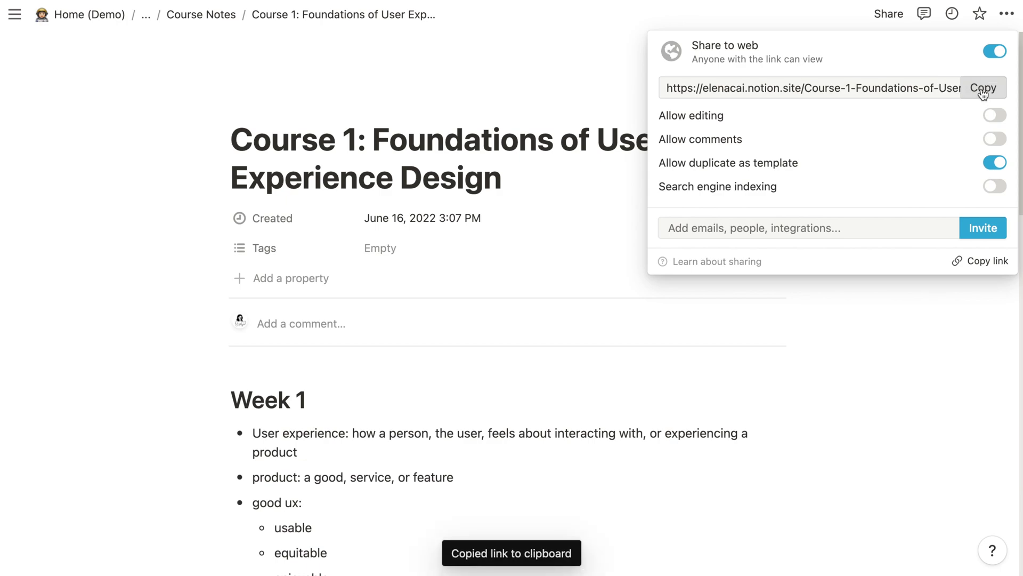
# Turn off web sharing for the Course 1 page and check the options for inviting people.
pyautogui.click(994, 52)
pyautogui.click(871, 92)
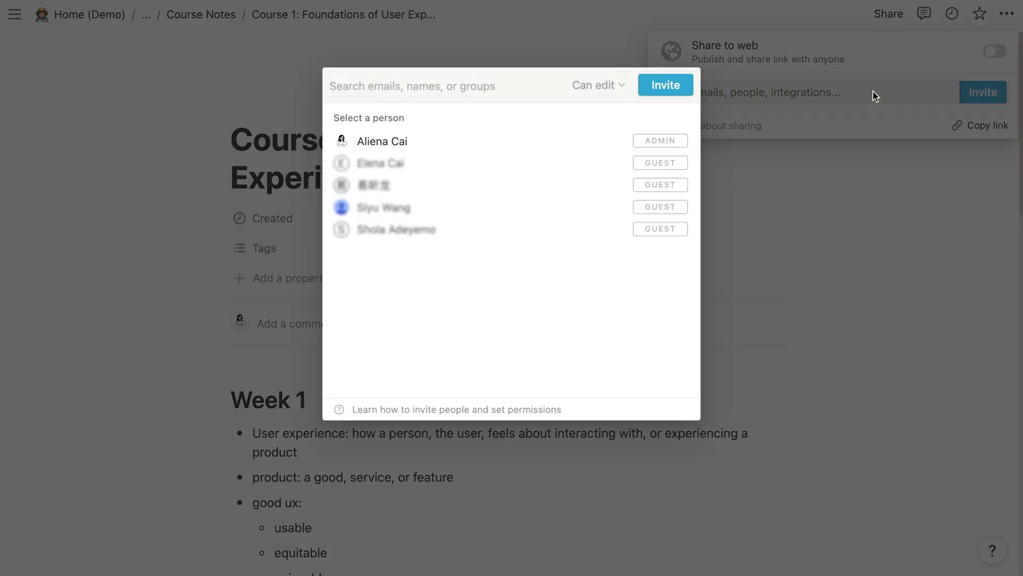
pyautogui.press('Escape')
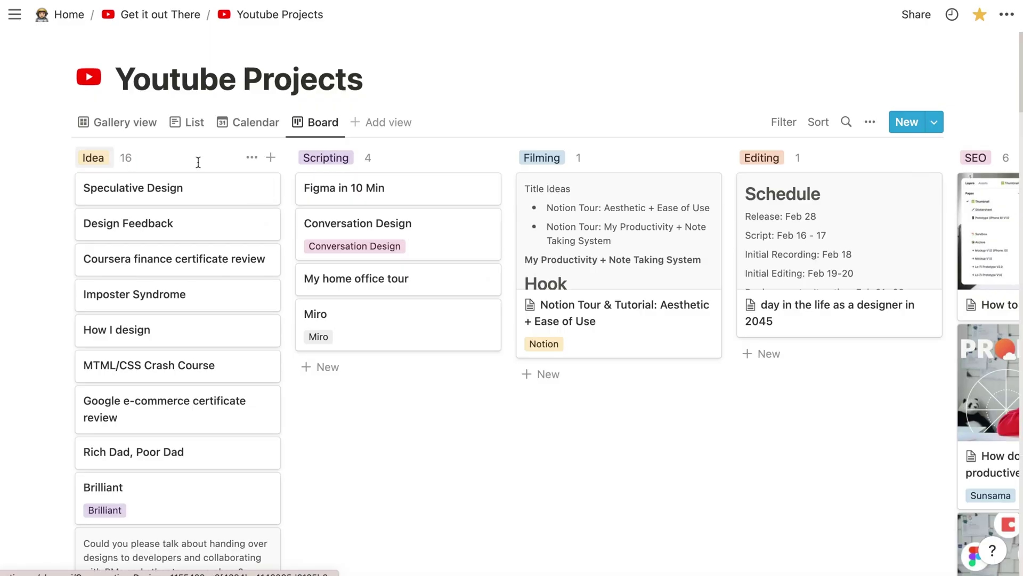
# Look across the Youtube Projects board and move the "Figma in 10 Min" card to Filming and back to Scripting.
pyautogui.hscroll(8, 827, 171)
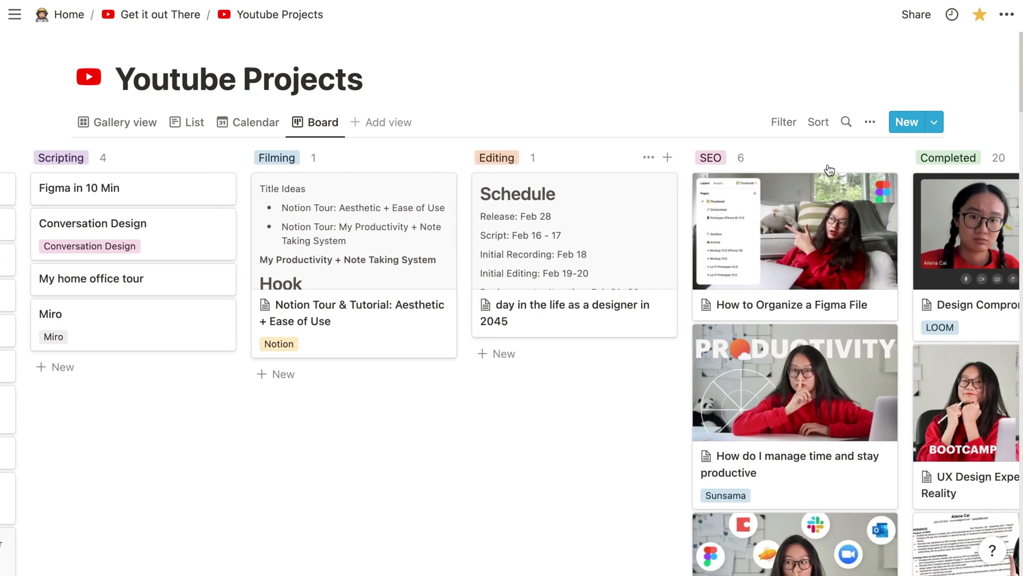
pyautogui.hscroll(-8, 829, 169)
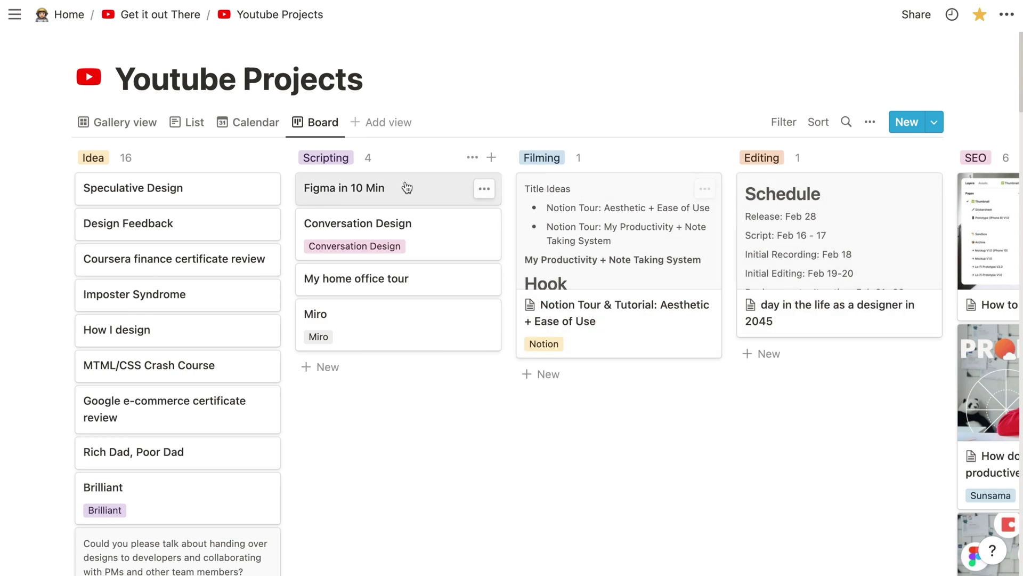
pyautogui.moveTo(488, 188); pyautogui.dragTo(612, 187)
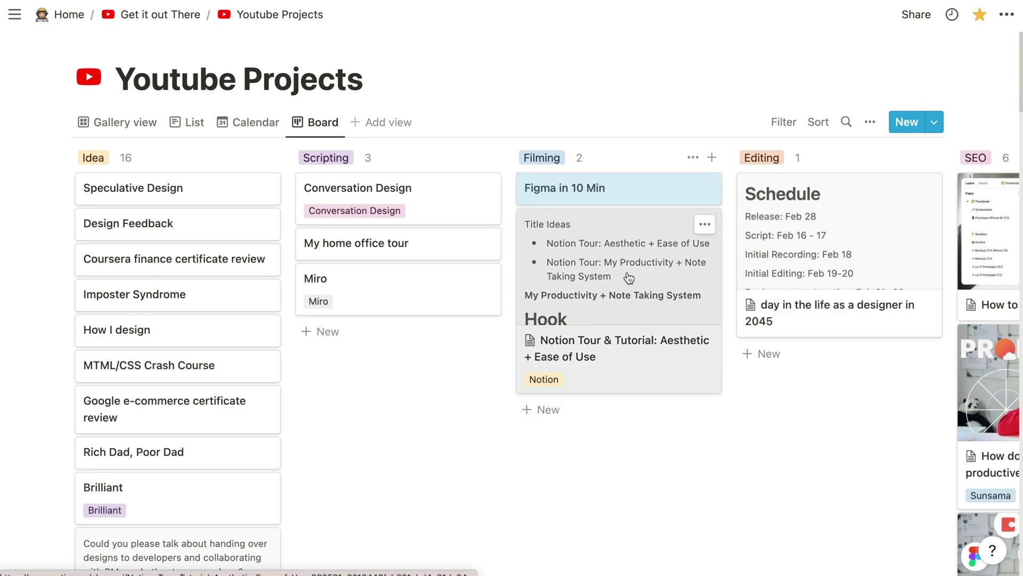
pyautogui.moveTo(580, 202); pyautogui.dragTo(405, 192)
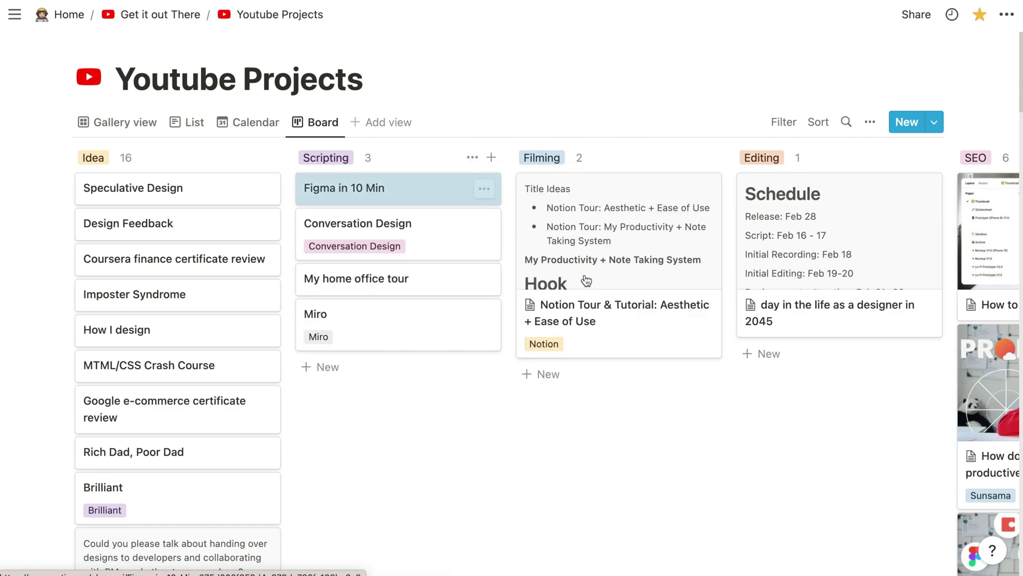
pyautogui.click(604, 291)
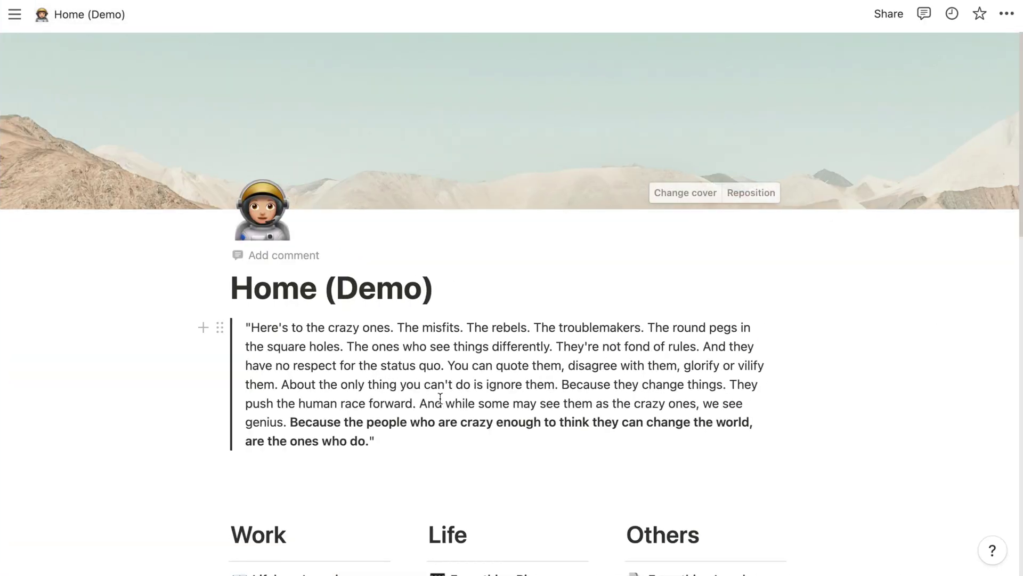
# Open the My UIUX World sub-page under Work on the Home (Demo) page and start it as an empty page.
pyautogui.scroll(-4, 439, 398)
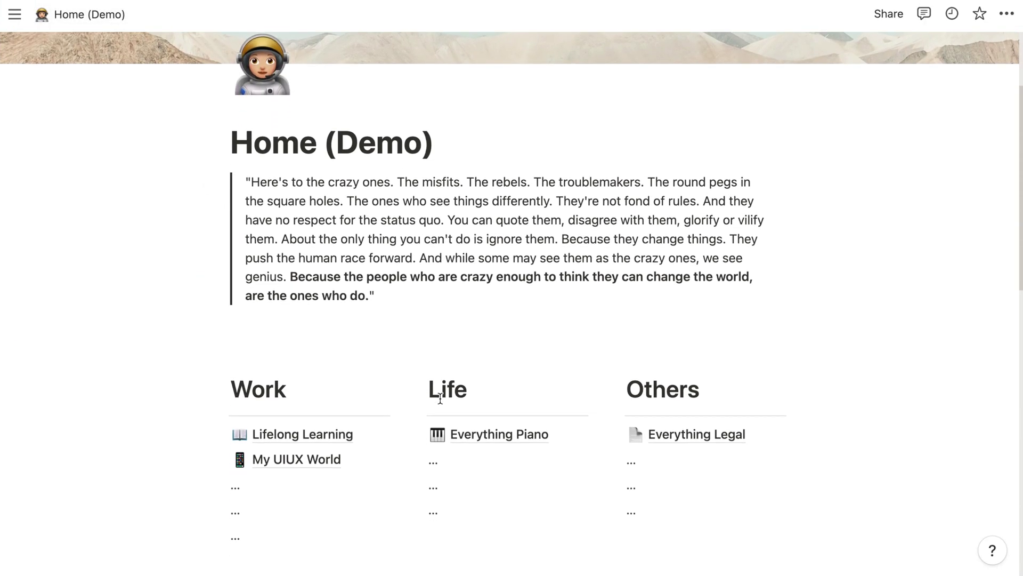
pyautogui.scroll(-1, 439, 398)
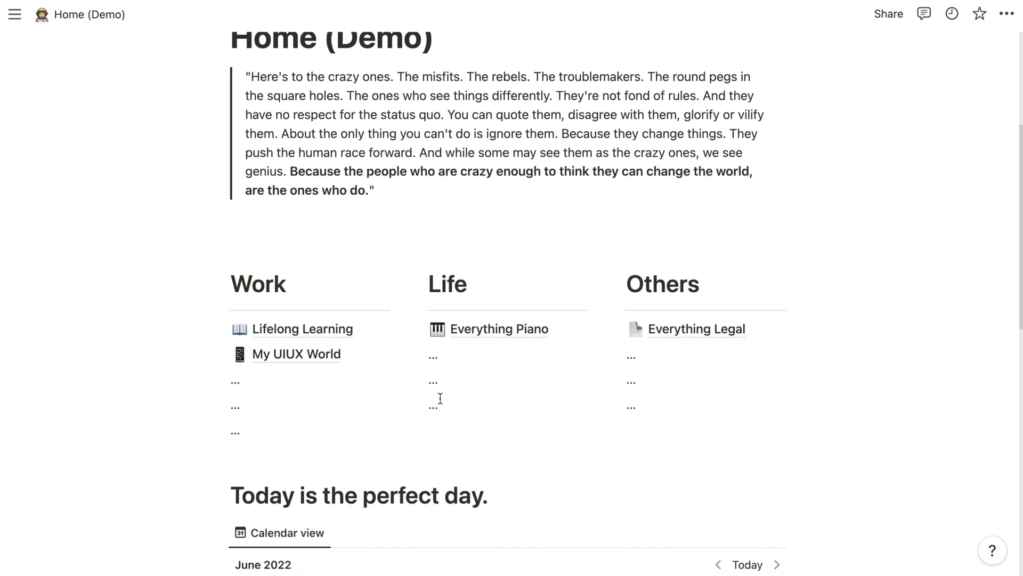
pyautogui.click(309, 353)
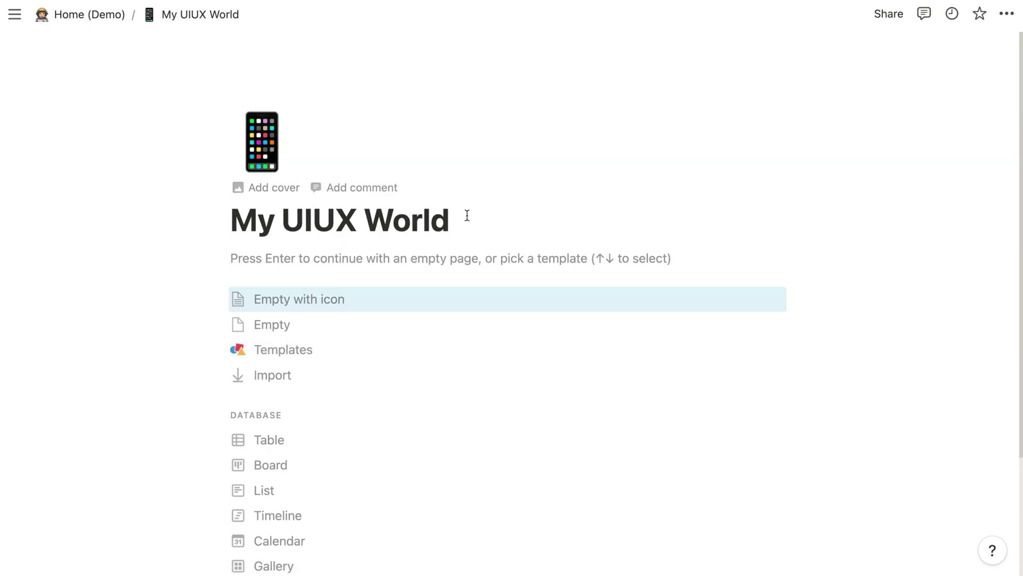
pyautogui.press('Return')
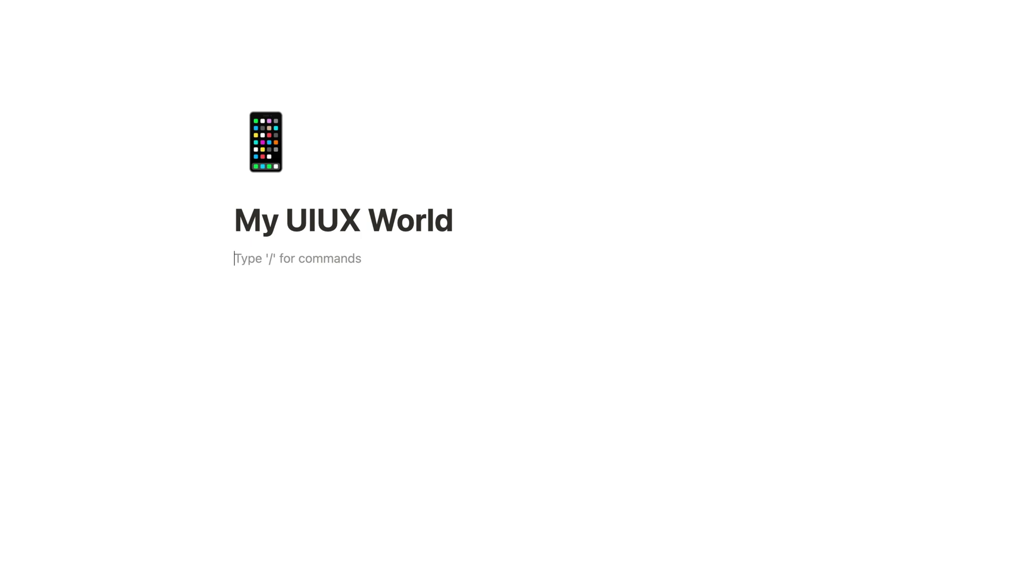
# Insert a Board view into the My UIUX World page, using a new database as its data source.
pyautogui.write('/')
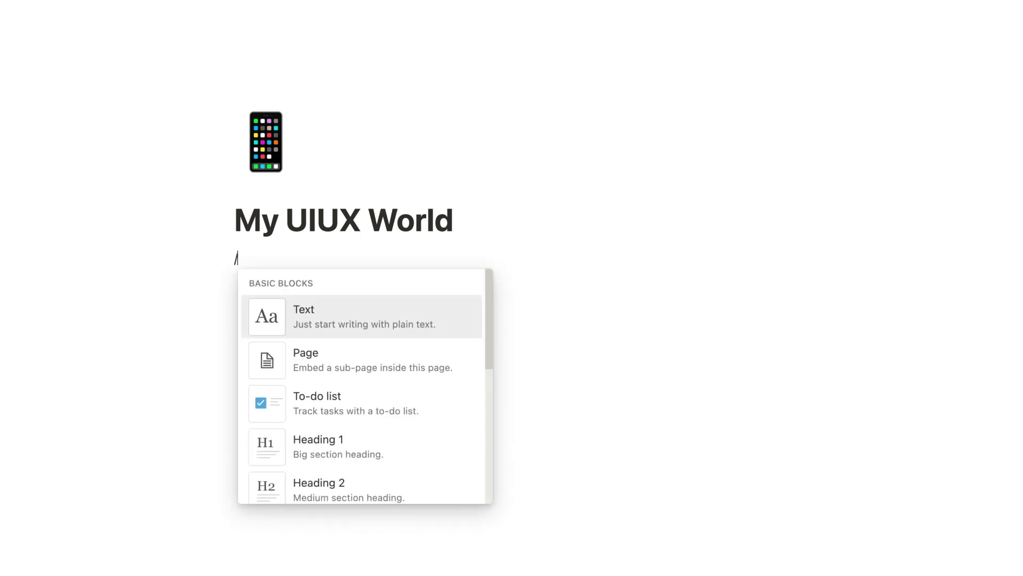
pyautogui.write('bo')
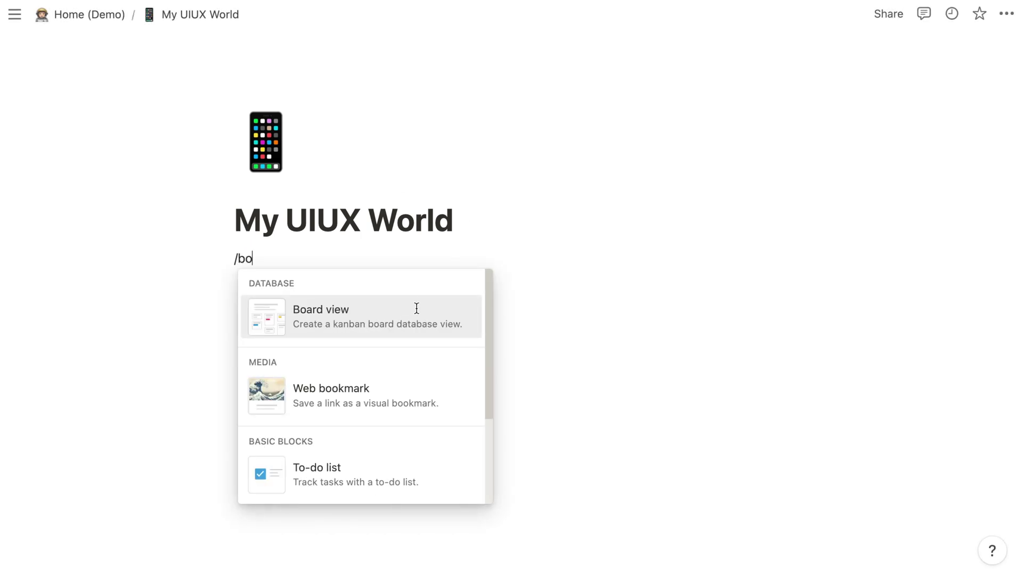
pyautogui.click(414, 317)
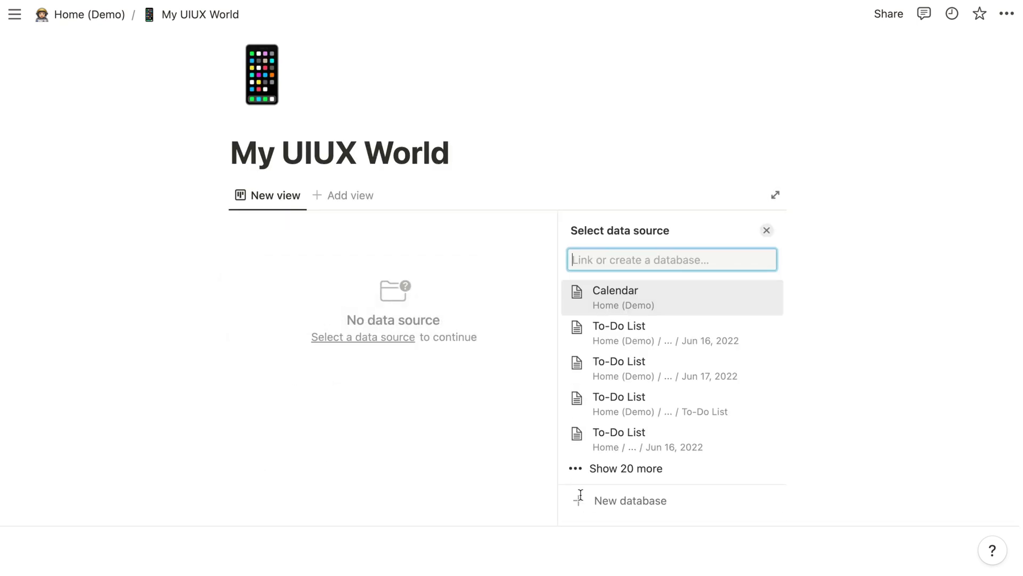
pyautogui.click(596, 501)
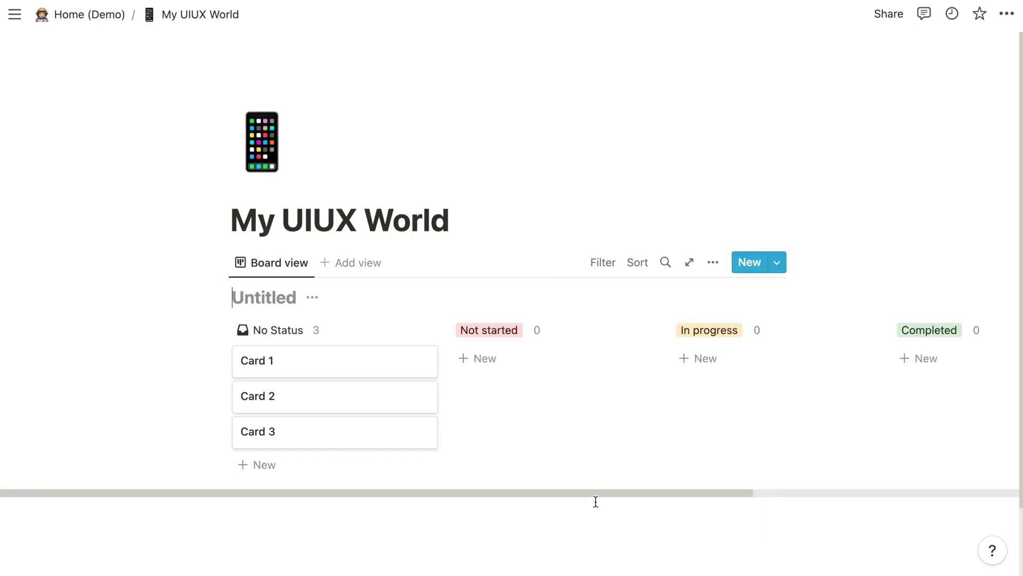
# Title the new board database Projects and delete the sample cards Card 1, Card 2 and Card 3.
pyautogui.write('Projects')
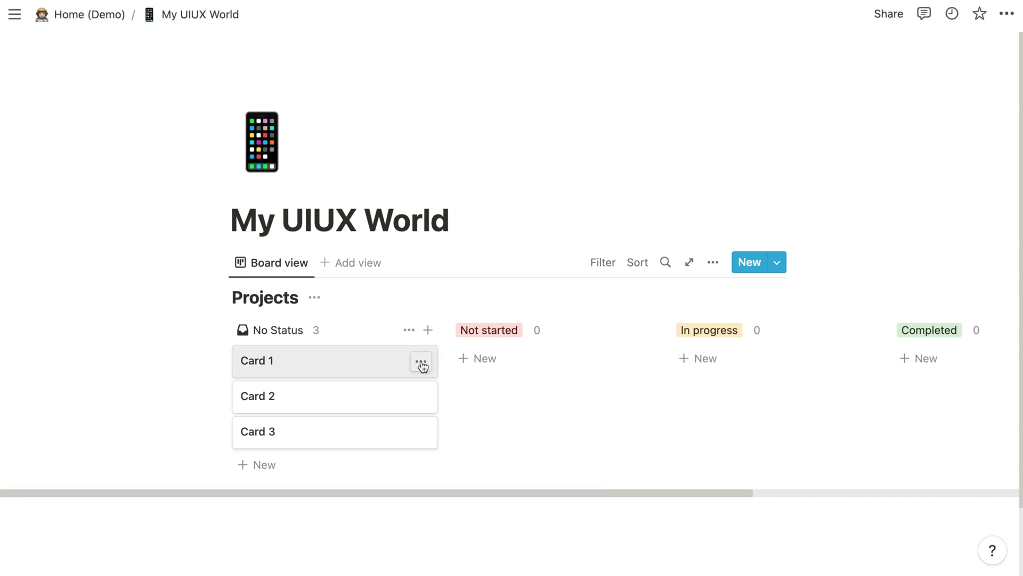
pyautogui.click(420, 362)
pyautogui.click(470, 164)
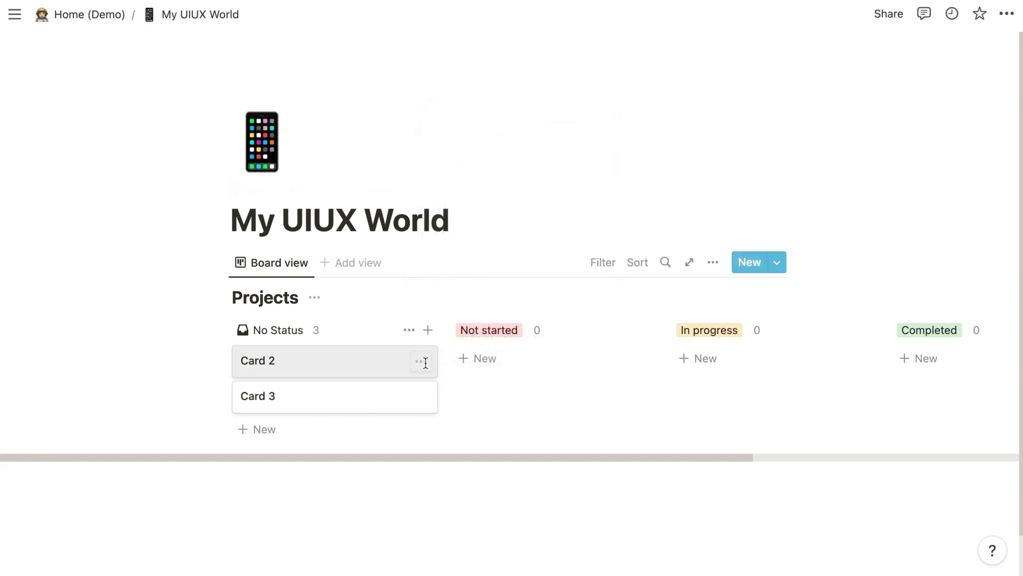
pyautogui.click(421, 361)
pyautogui.click(469, 165)
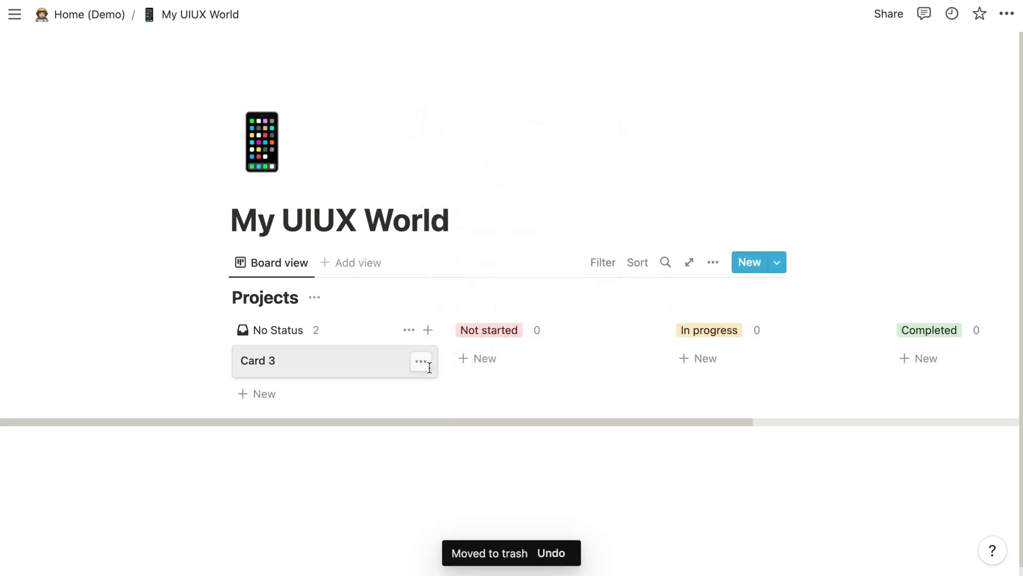
pyautogui.click(420, 360)
pyautogui.click(474, 166)
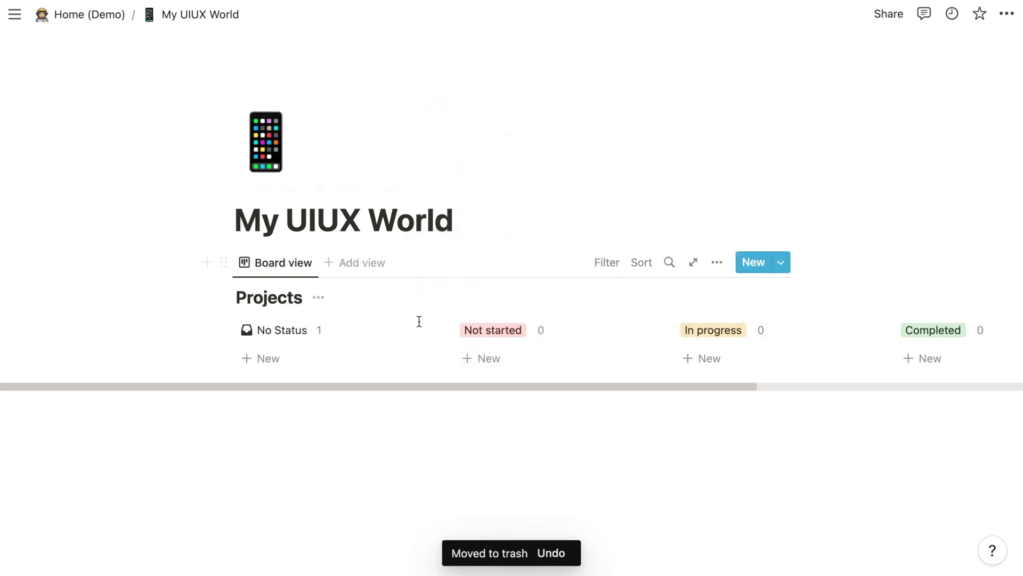
# Hide the No Status group and rename the groups Not started, In progress and Completed to Ideation, Wireframing and Prototyping.
pyautogui.click(414, 331)
pyautogui.click(398, 355)
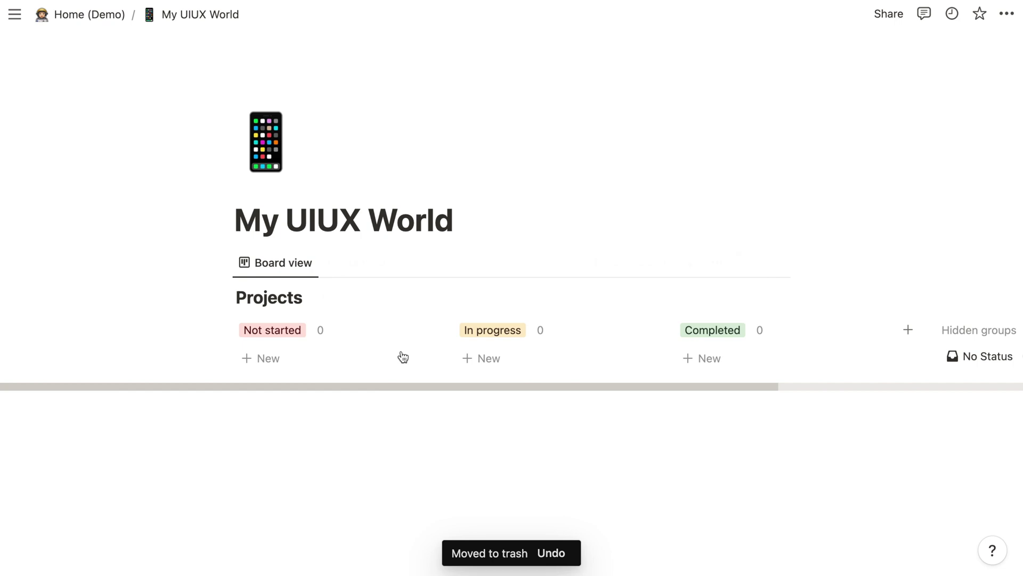
pyautogui.click(292, 331)
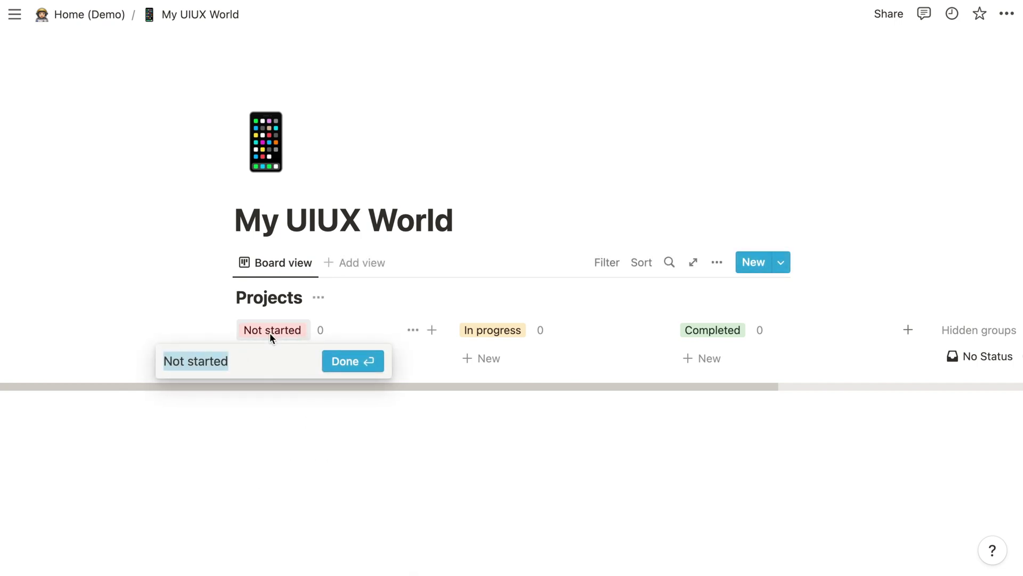
pyautogui.write('Ideation')
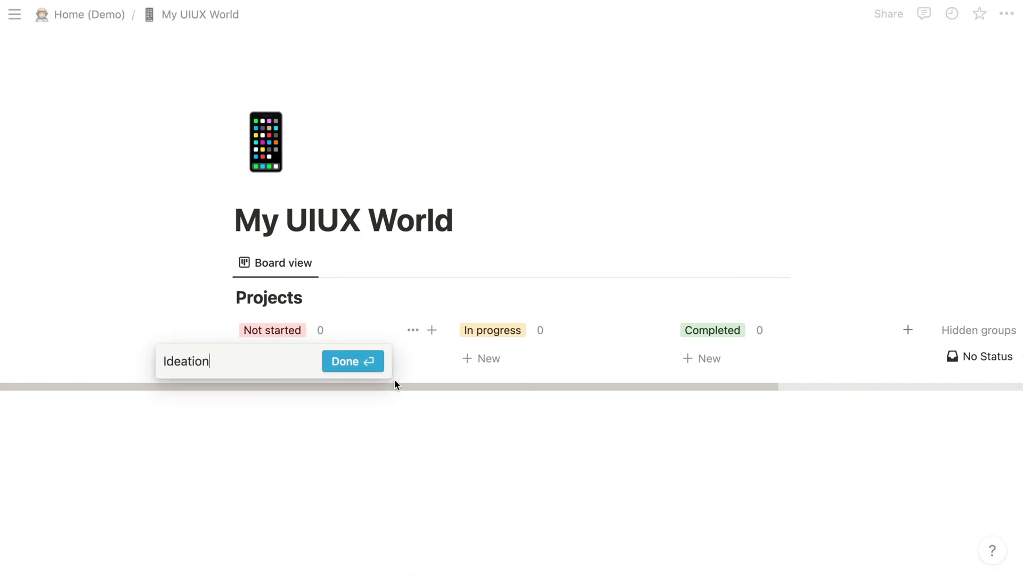
pyautogui.click(349, 361)
pyautogui.click(479, 330)
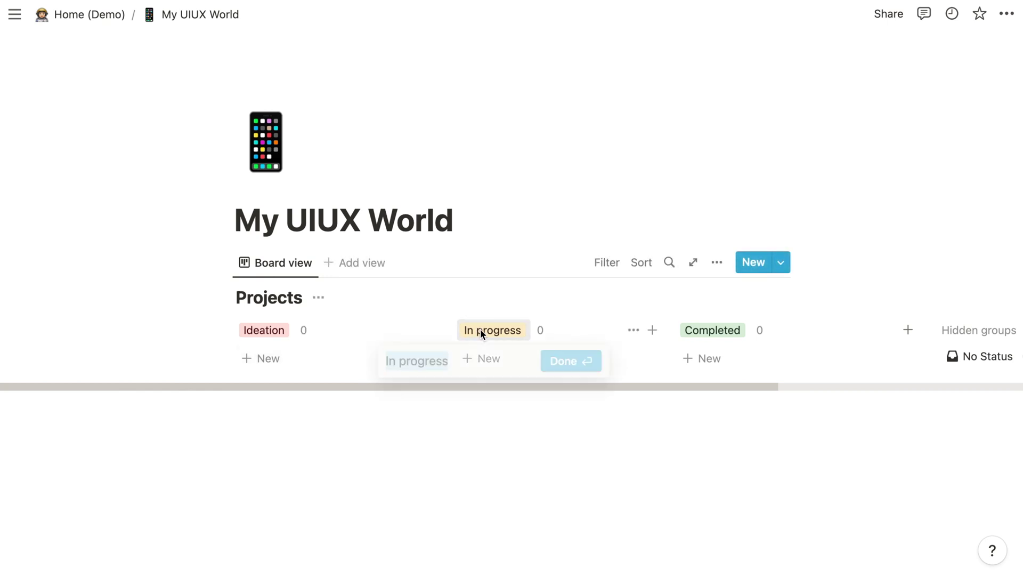
pyautogui.write('Wirefra')
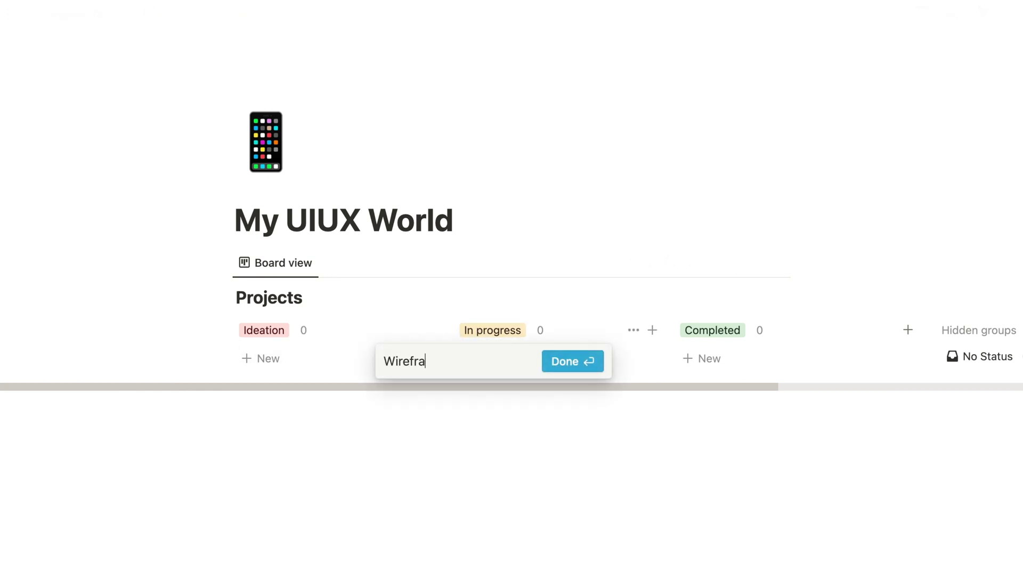
pyautogui.write('ming')
pyautogui.click(565, 361)
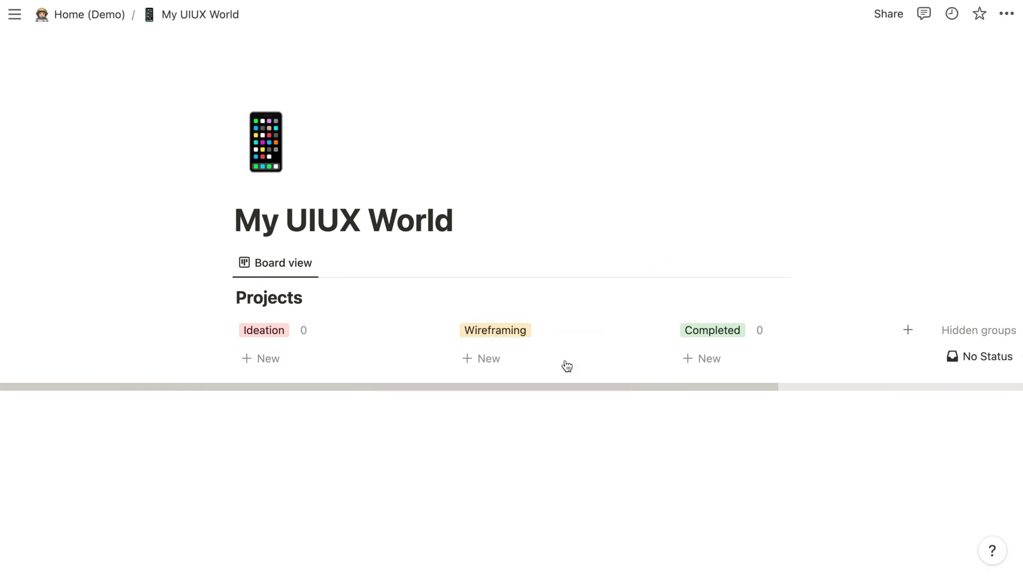
pyautogui.click(709, 333)
pyautogui.write('Prototy')
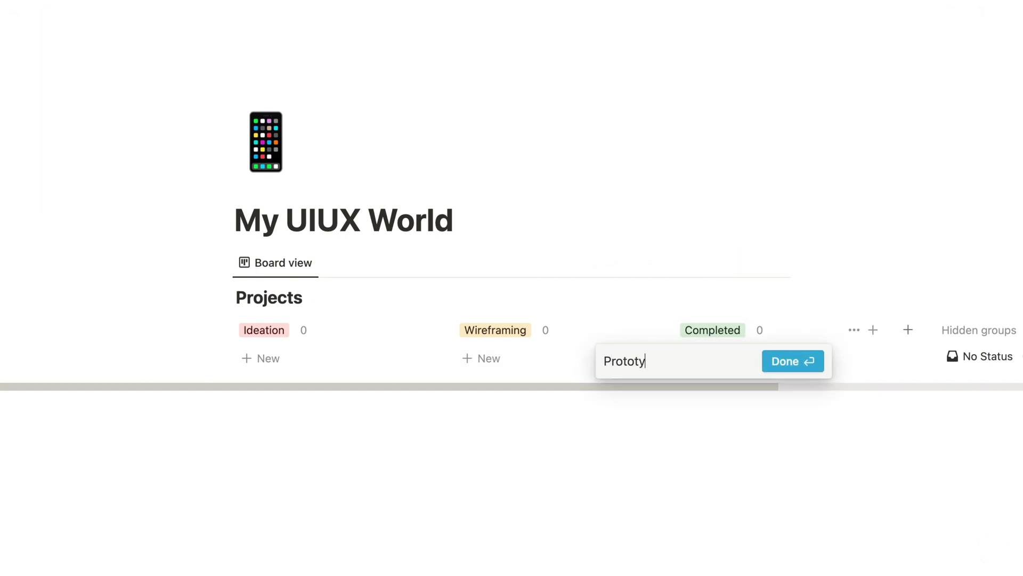
pyautogui.write('ping')
pyautogui.click(793, 361)
# Add a fourth group named Hand-off to the Projects board.
pyautogui.click(909, 329)
pyautogui.write('D')
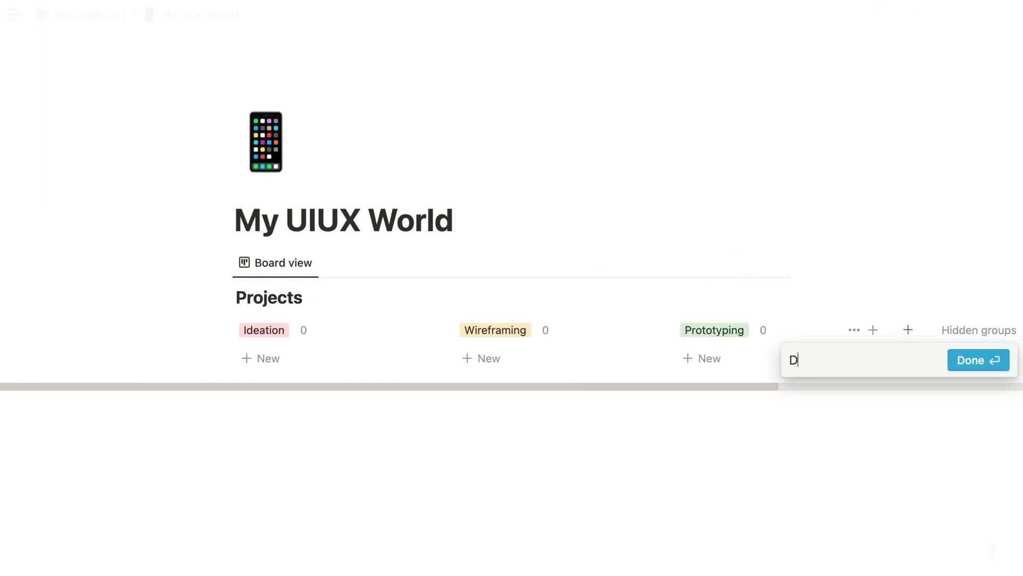
pyautogui.write('Hand-off')
pyautogui.click(971, 361)
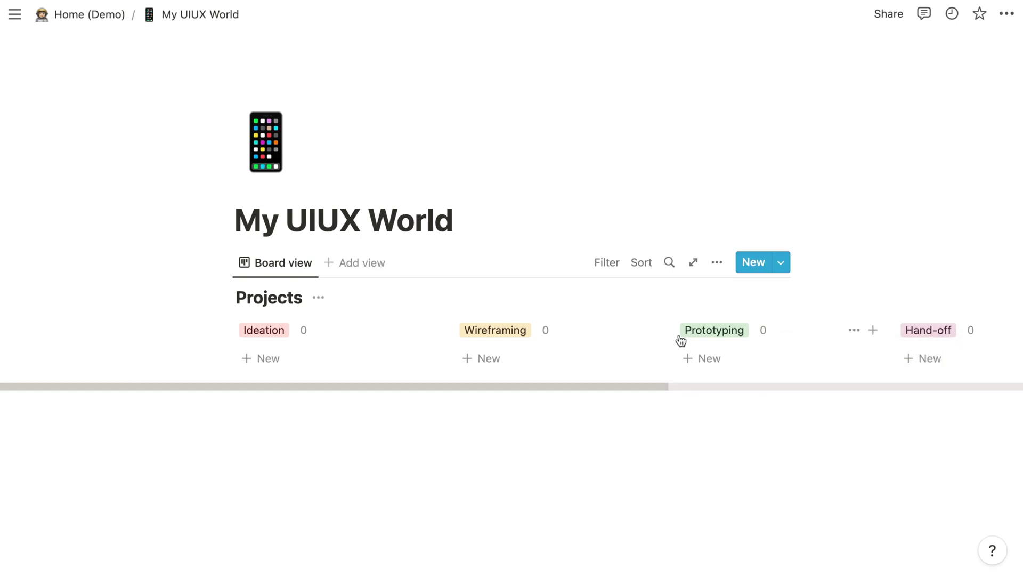
# Add the cards Dodo Postcard, Mamo Book and Likethebamboo to the Ideation group.
pyautogui.click(323, 356)
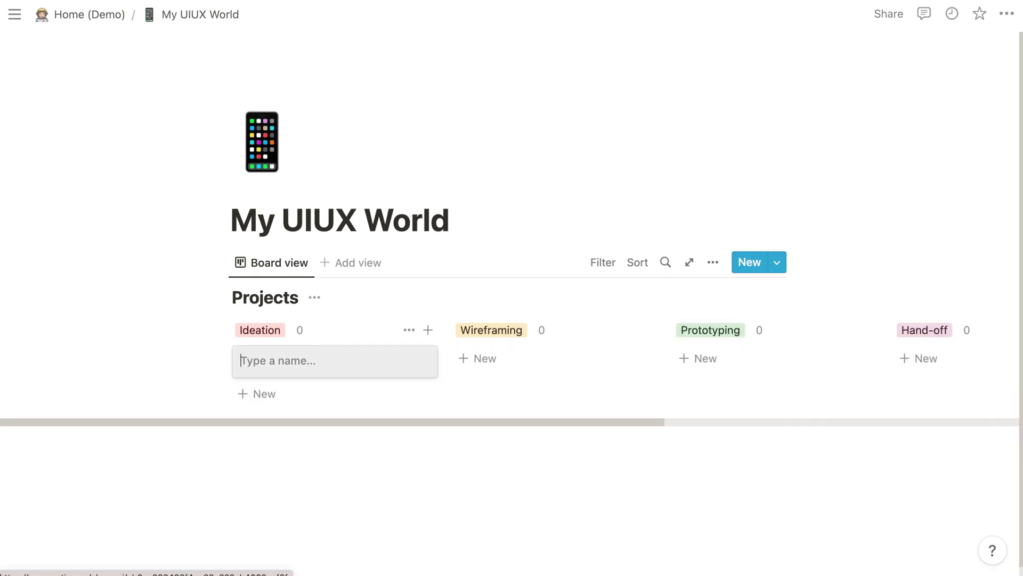
pyautogui.write('Dodo Postcard')
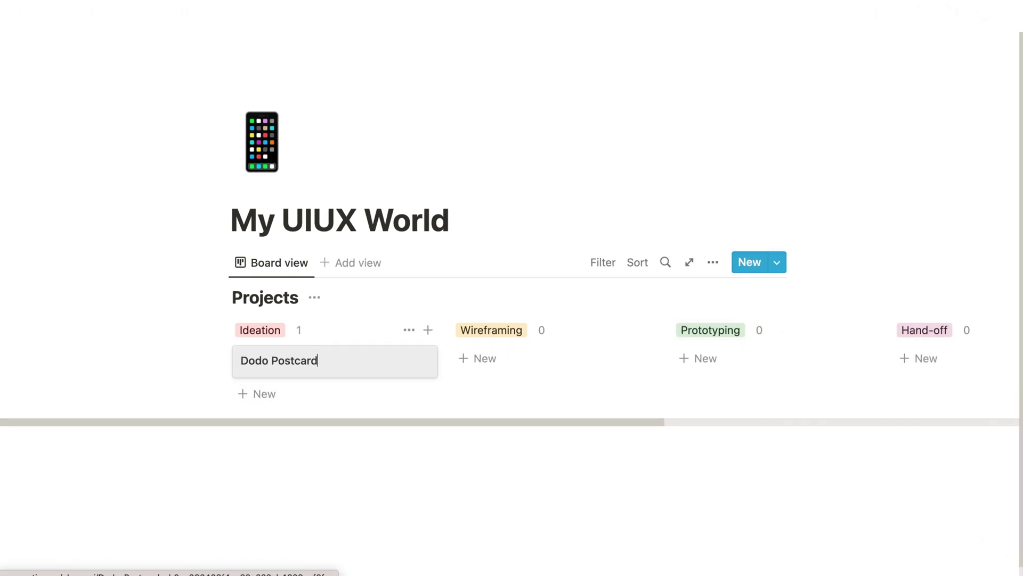
pyautogui.click(294, 395)
pyautogui.write('Mamo Book')
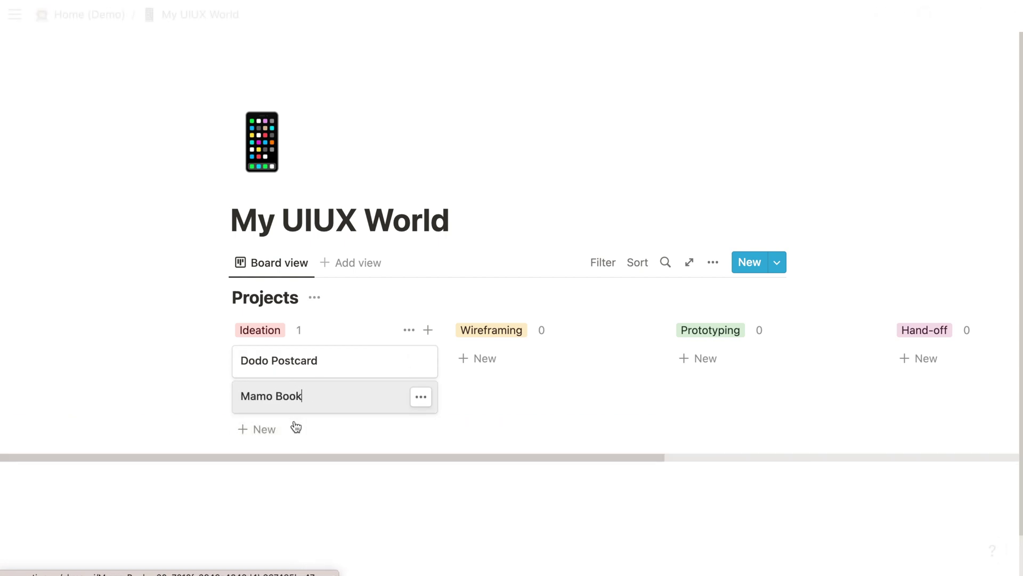
pyautogui.click(294, 428)
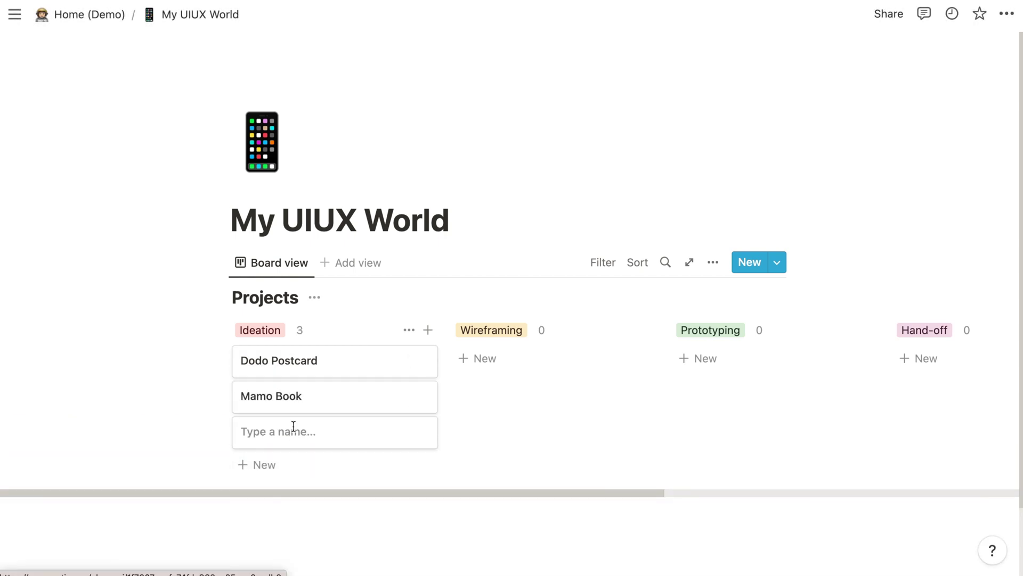
pyautogui.write('Likethebamboo')
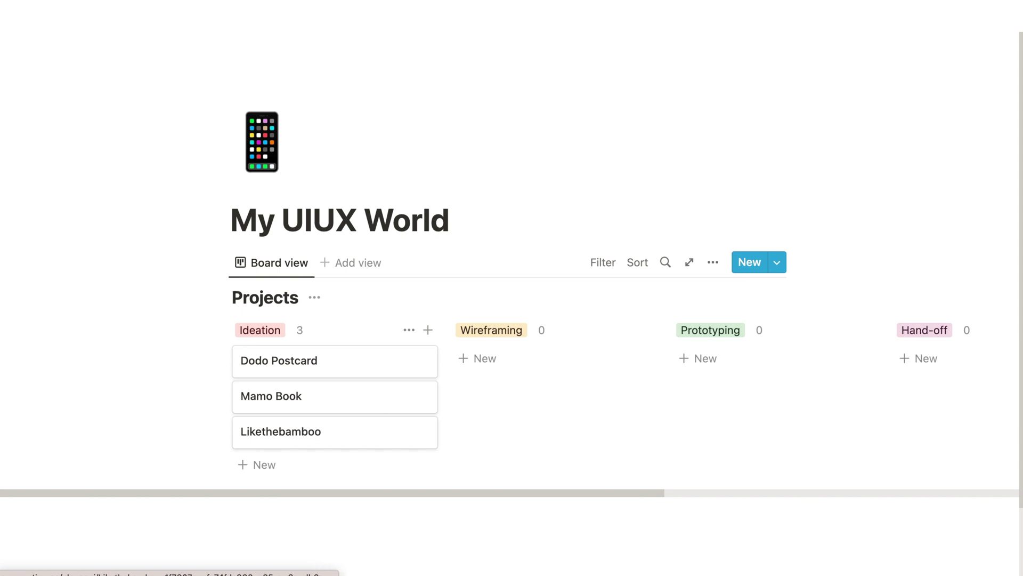
# Move the Mamo Book card to Wireframing and the Likethebamboo card to Hand-off.
pyautogui.hscroll(3, 160, 377)
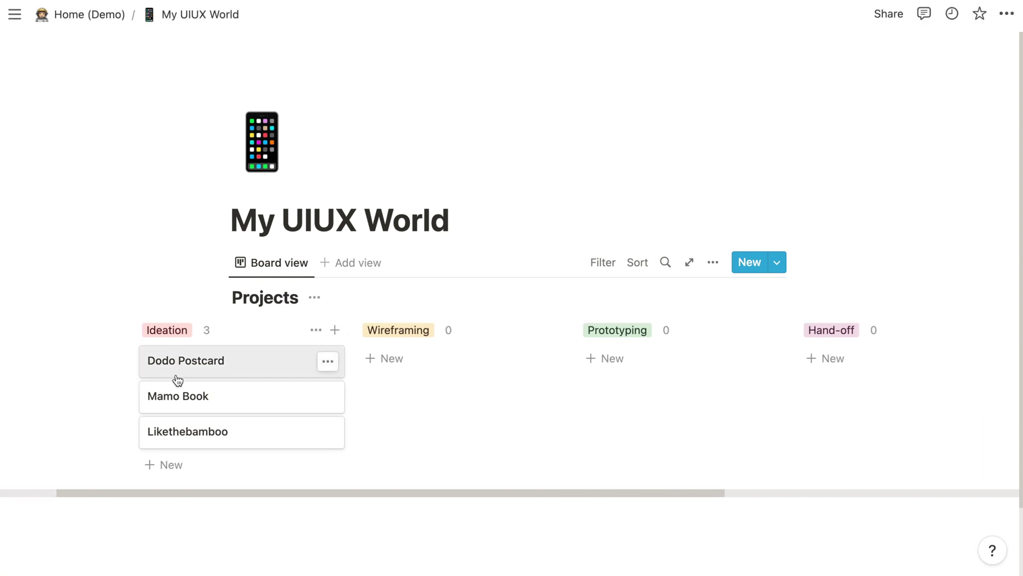
pyautogui.moveTo(446, 378); pyautogui.dragTo(413, 403)
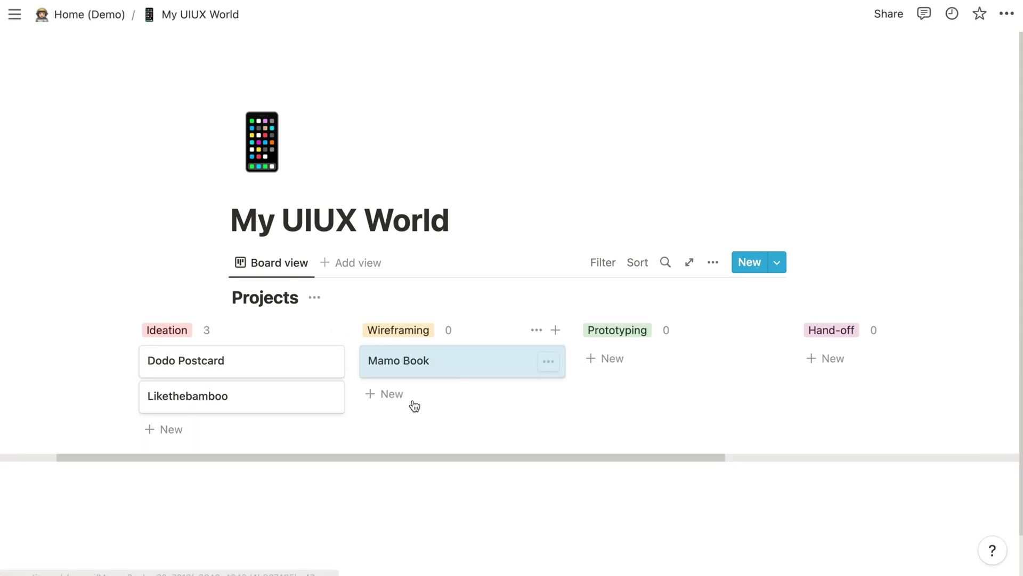
pyautogui.moveTo(235, 409); pyautogui.dragTo(826, 381)
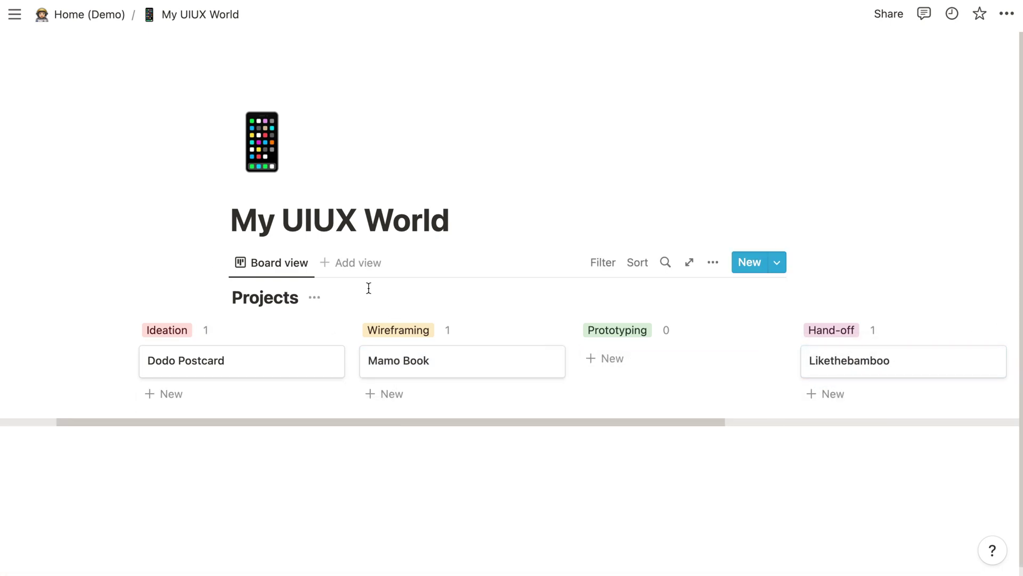
# Add a Gallery view to the Projects database, leaving its name and options at their defaults.
pyautogui.click(357, 262)
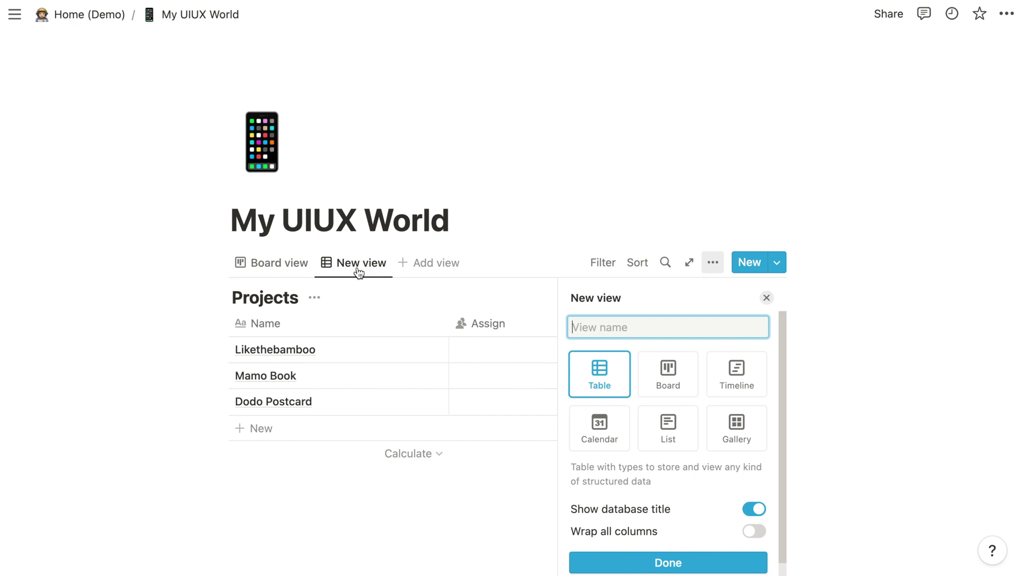
pyautogui.click(725, 424)
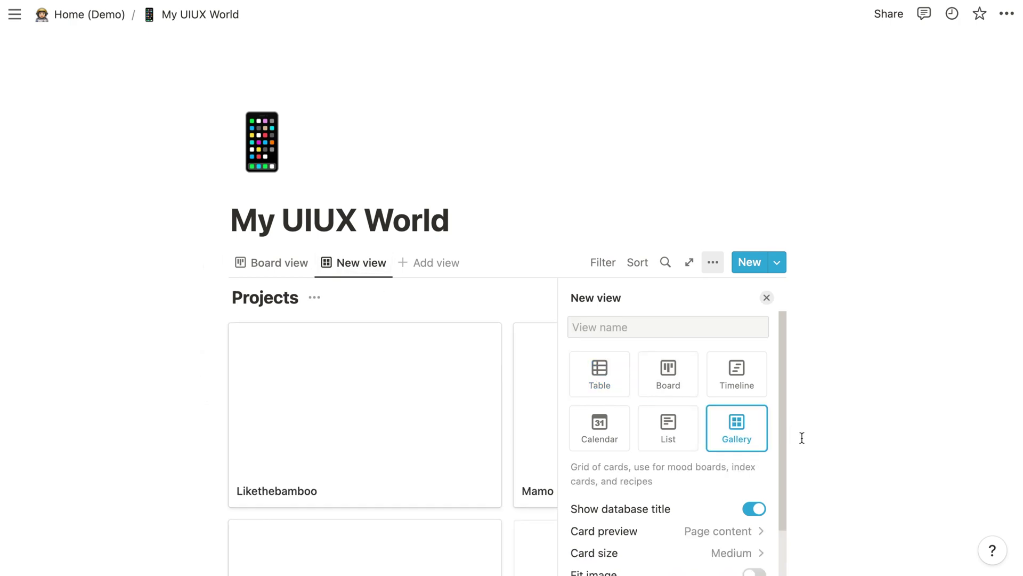
pyautogui.scroll(-1, 758, 505)
pyautogui.click(695, 544)
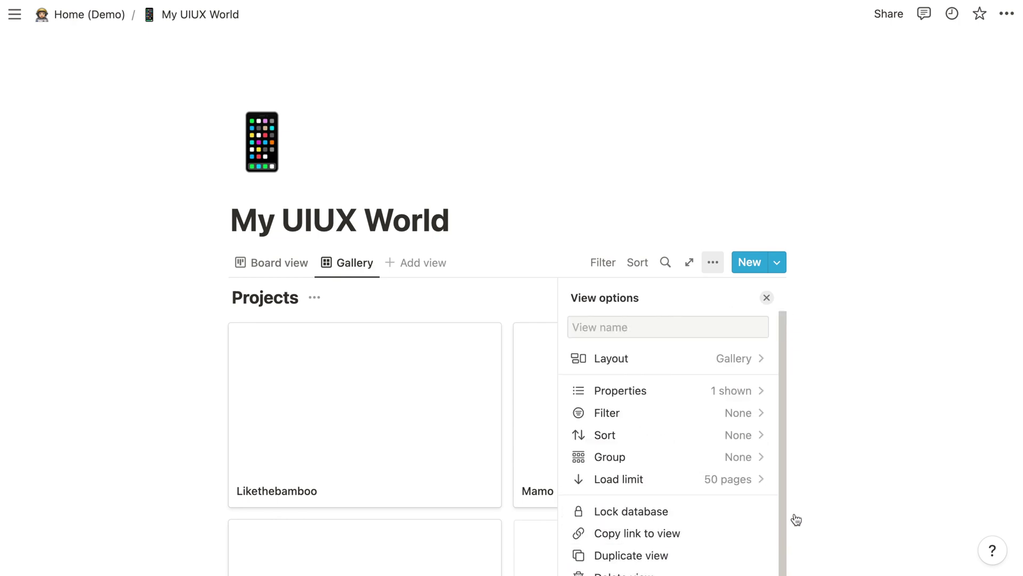
pyautogui.click(123, 311)
# Look through the project cards in the Gallery view and across all groups in the Board view.
pyautogui.scroll(-5, 123, 314)
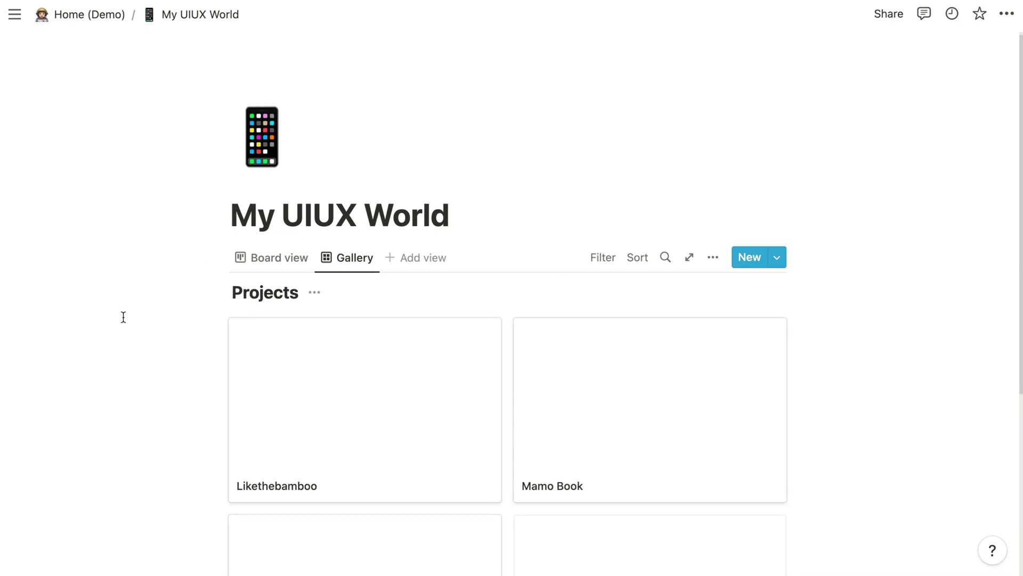
pyautogui.scroll(3, 124, 316)
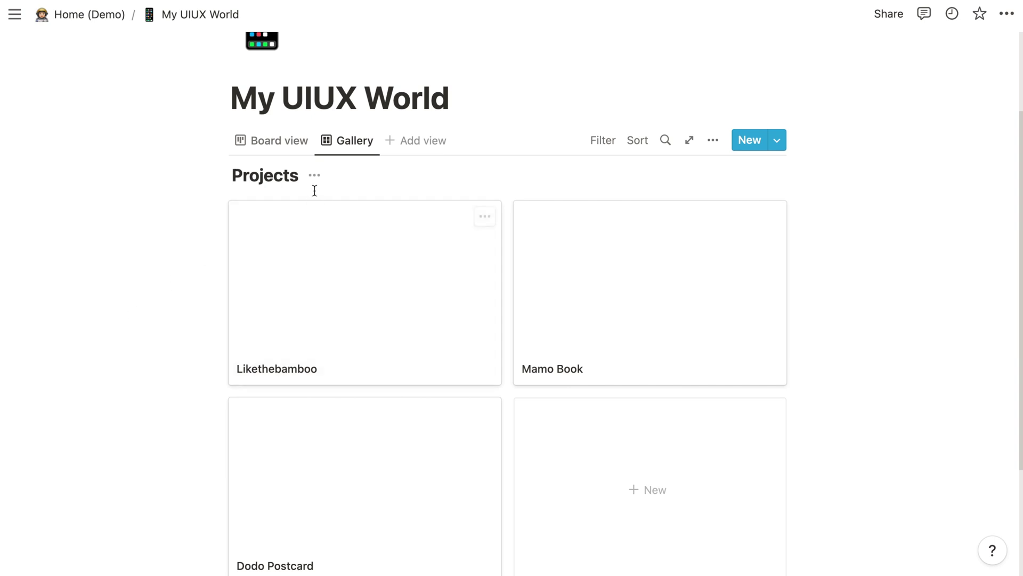
pyautogui.scroll(-3, 331, 263)
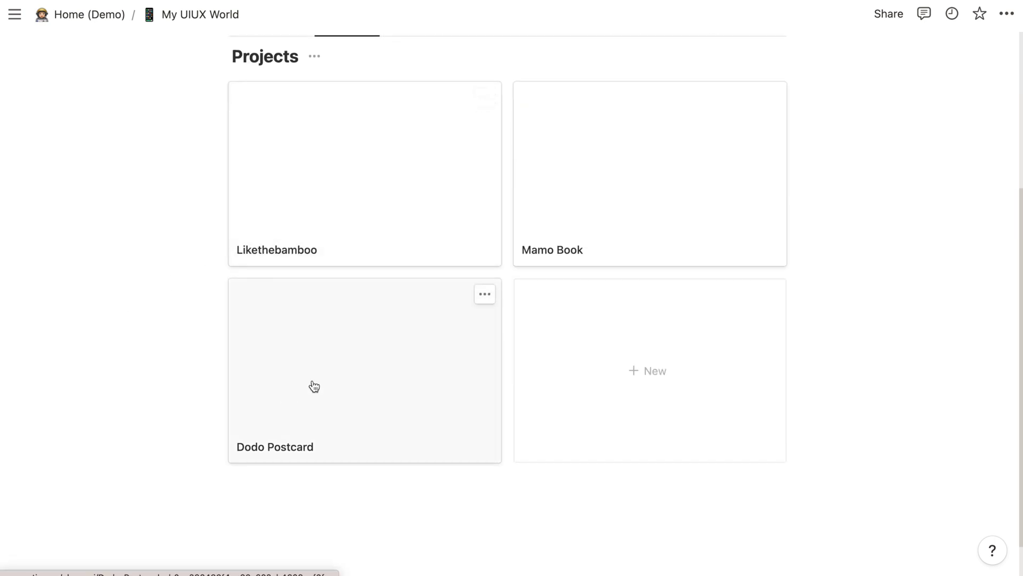
pyautogui.scroll(3, 371, 366)
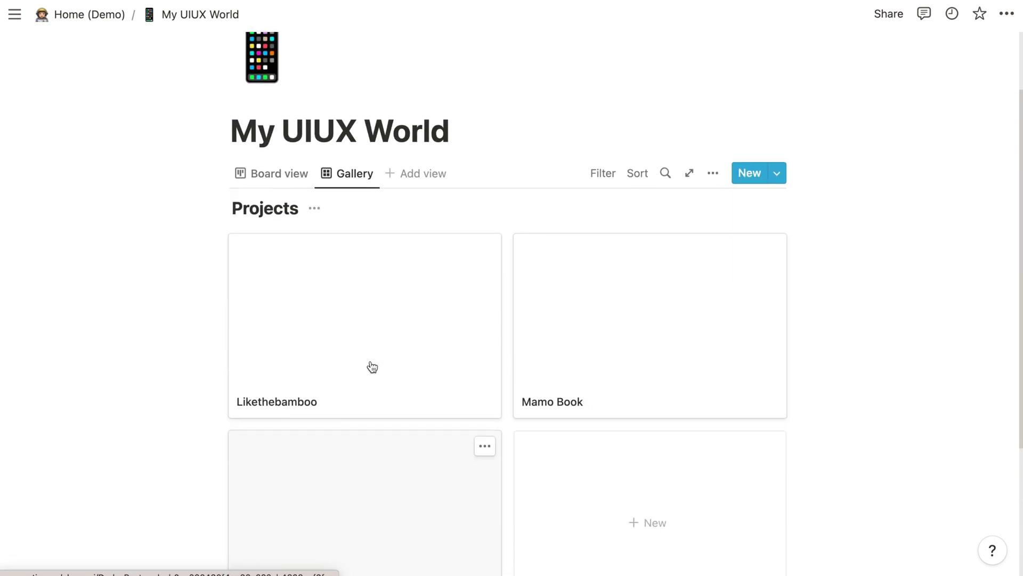
pyautogui.click(264, 174)
pyautogui.scroll(-1, 276, 226)
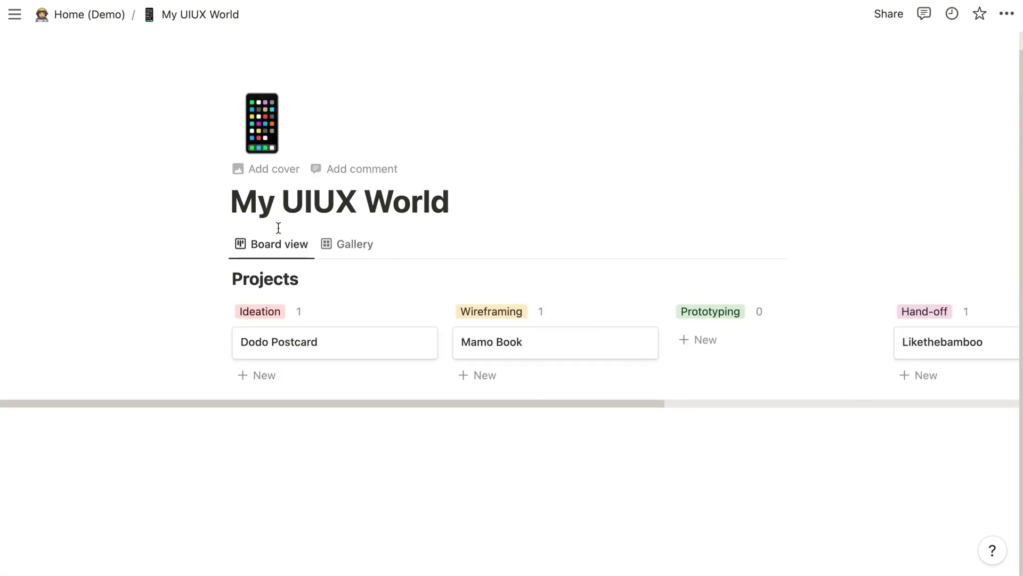
pyautogui.hscroll(10, 568, 361)
pyautogui.hscroll(-3, 570, 363)
pyautogui.hscroll(-7, 570, 362)
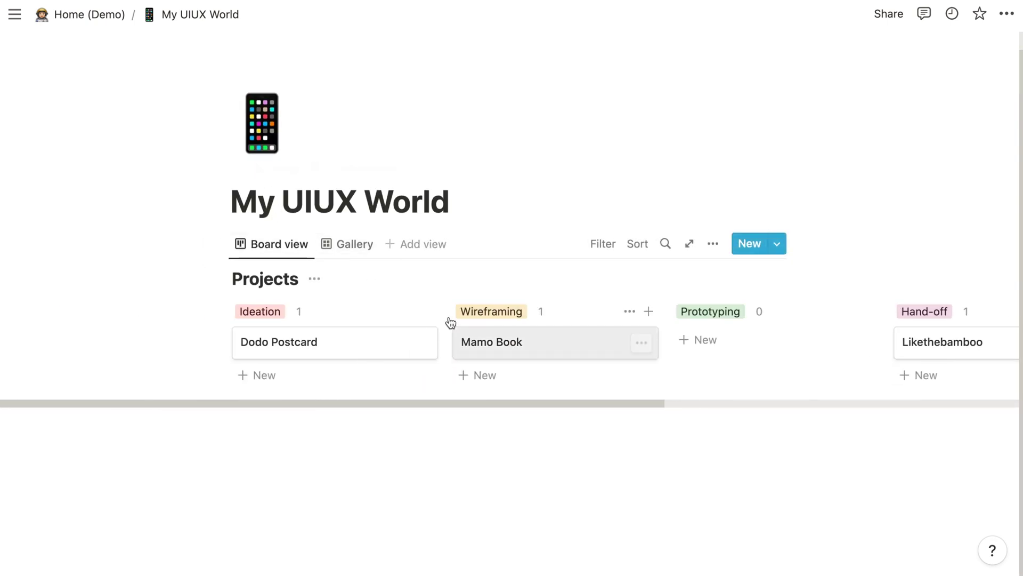
# Switch back to the Gallery view and reorder the views so Gallery comes before Board view.
pyautogui.click(333, 245)
pyautogui.scroll(-3, 424, 376)
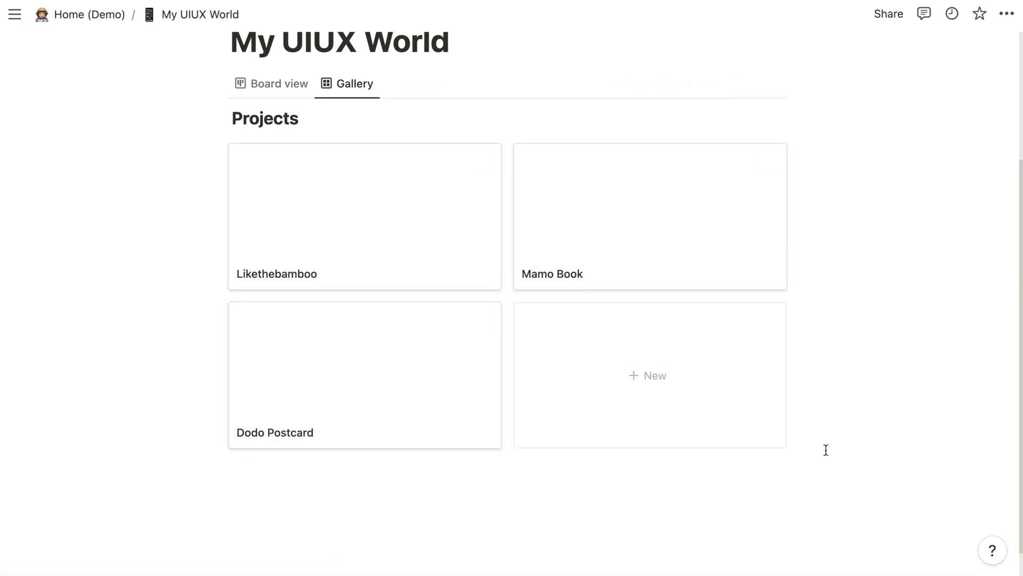
pyautogui.moveTo(330, 92); pyautogui.dragTo(241, 88)
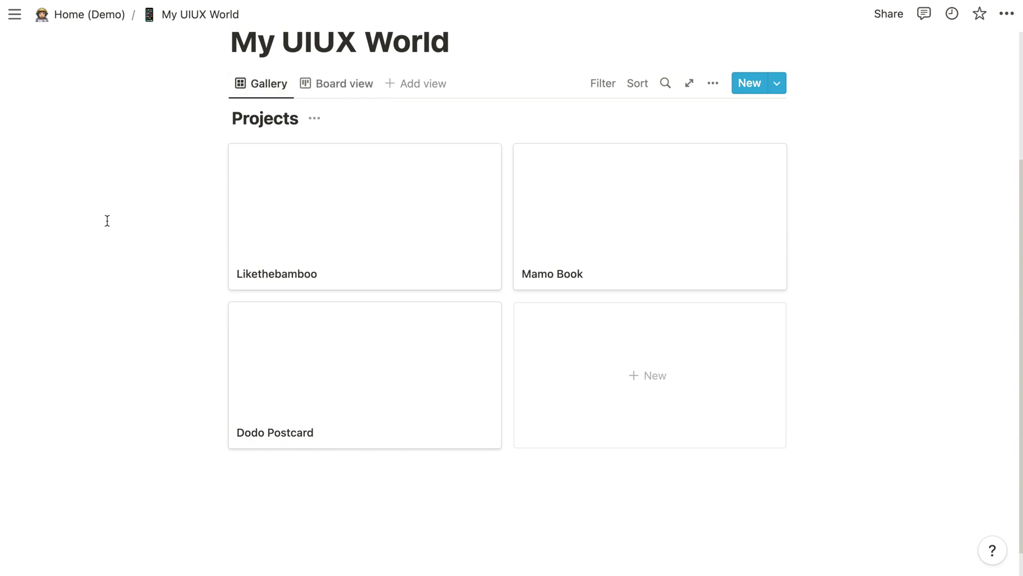
# Add a List view to the Projects database, keeping the database title shown.
pyautogui.click(413, 87)
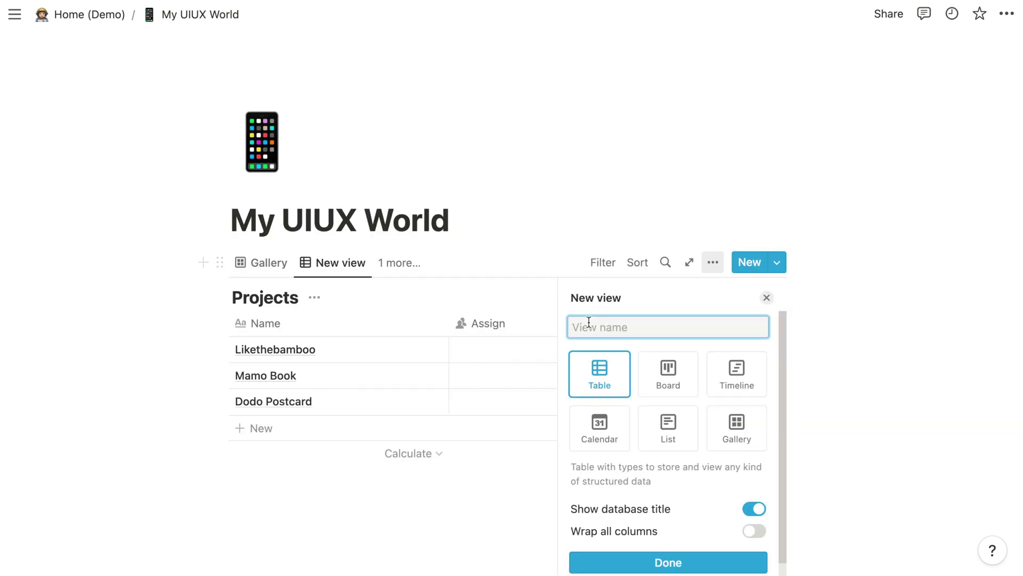
pyautogui.click(669, 421)
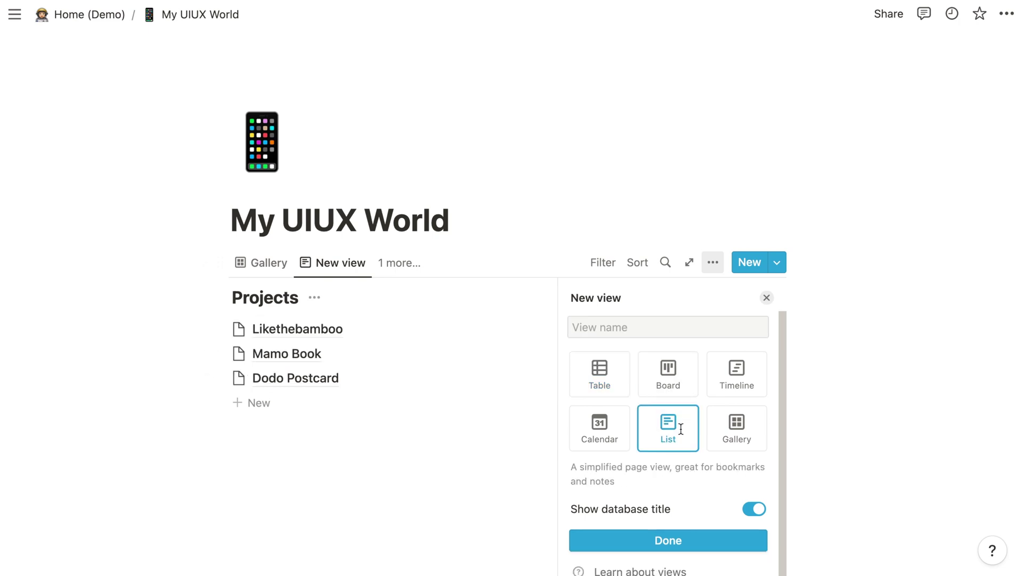
pyautogui.click(693, 542)
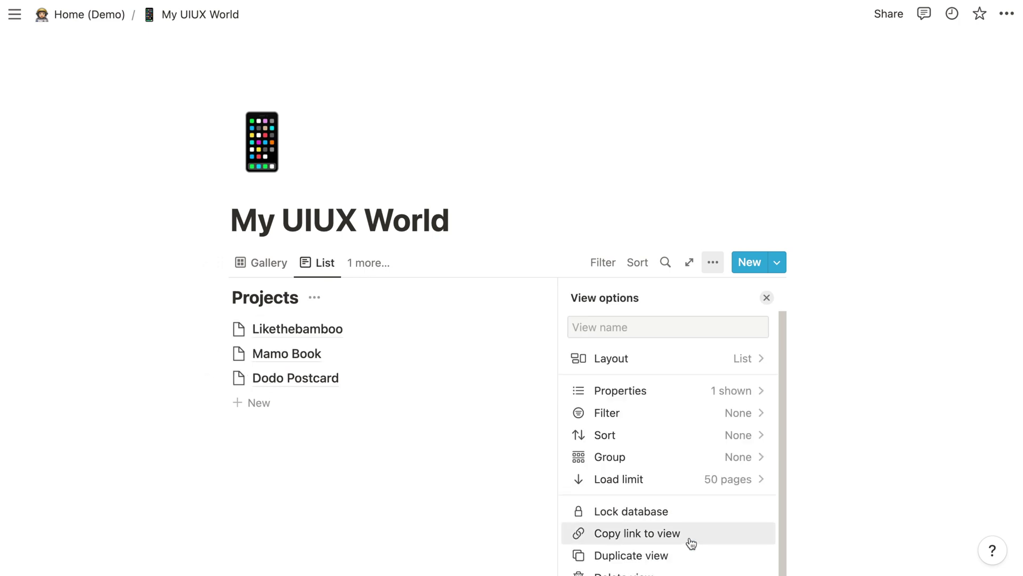
# Close the view options and look through the Projects database in its Gallery, Board and List views, ending on Gallery.
pyautogui.click(113, 365)
pyautogui.scroll(-1, 333, 323)
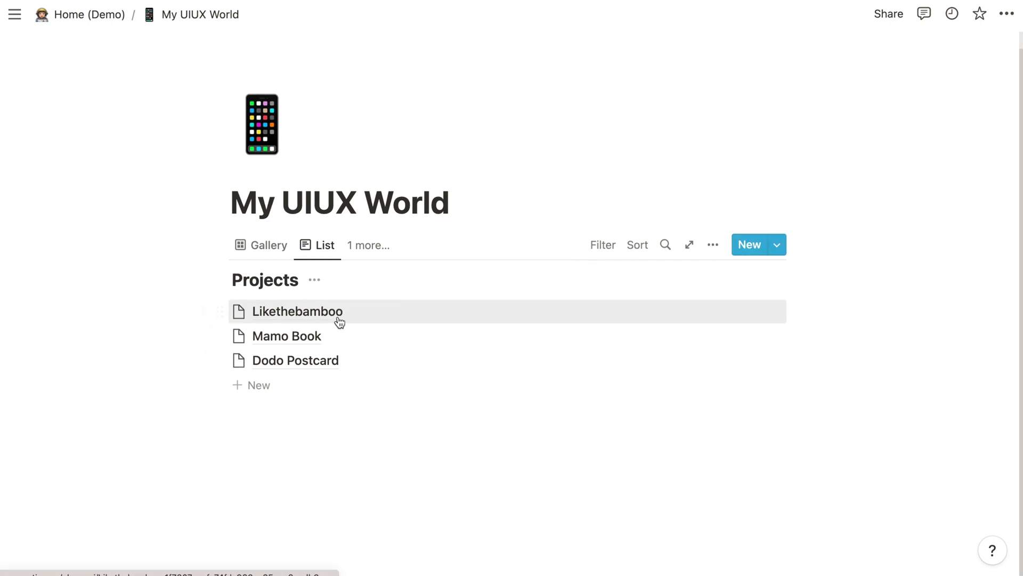
pyautogui.click(266, 254)
pyautogui.scroll(-4, 552, 201)
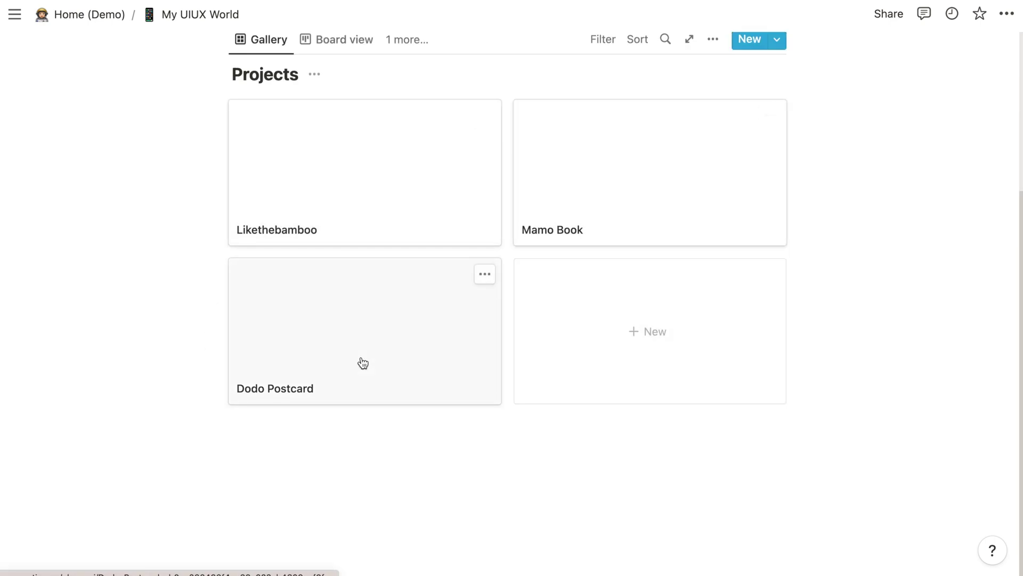
pyautogui.scroll(3, 304, 190)
pyautogui.click(314, 171)
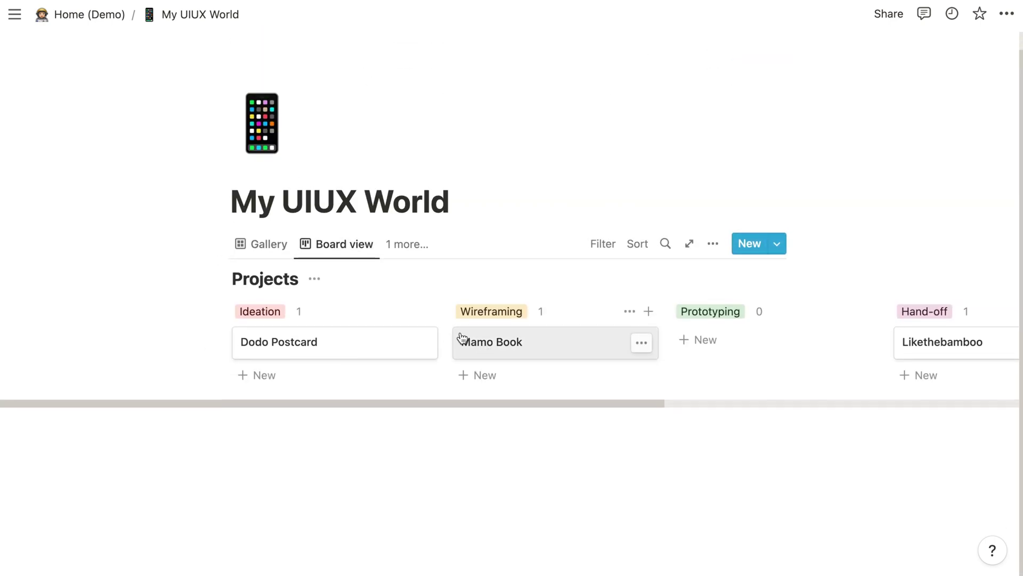
pyautogui.click(424, 248)
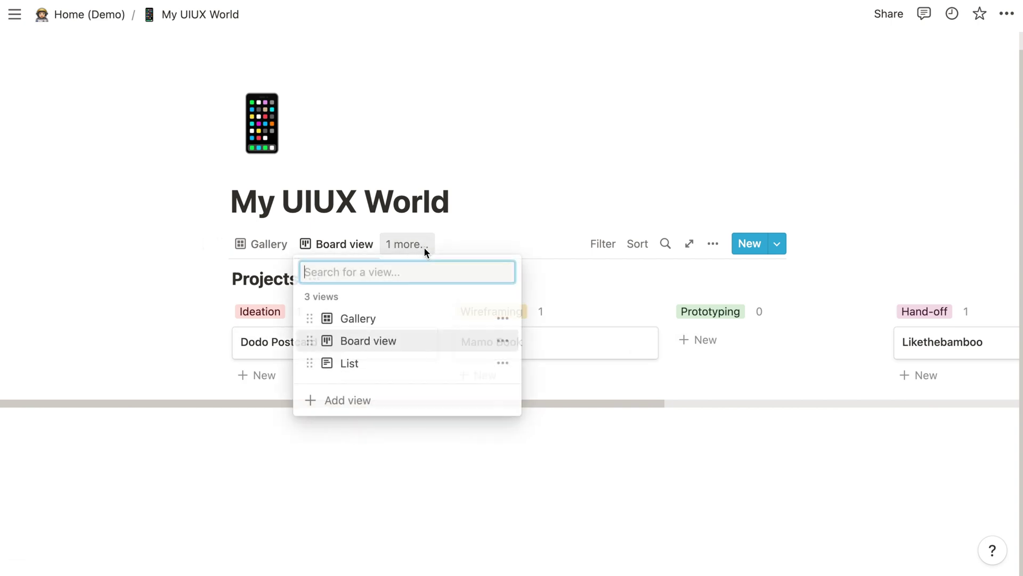
pyautogui.click(368, 362)
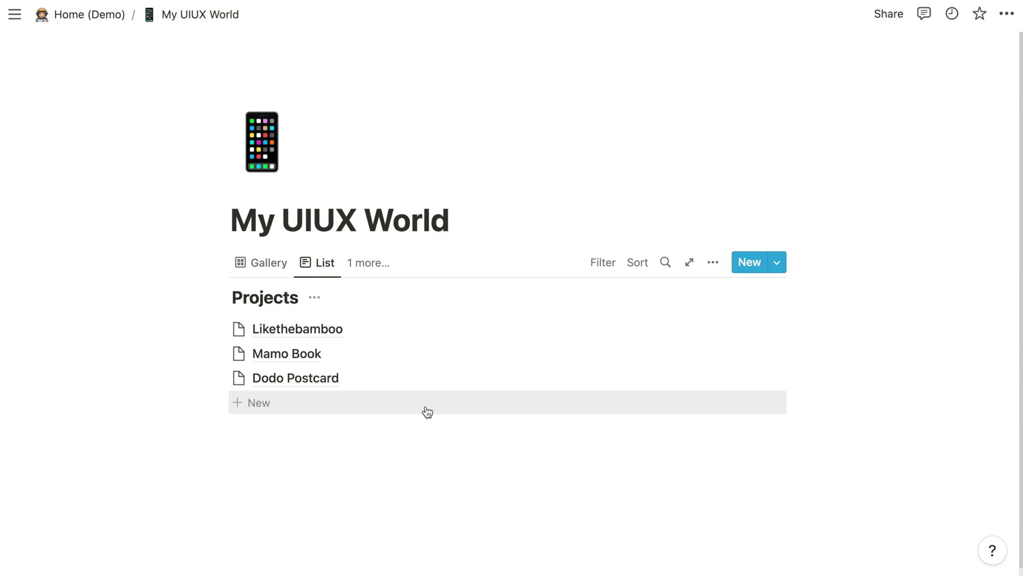
pyautogui.click(256, 262)
pyautogui.scroll(-3, 372, 367)
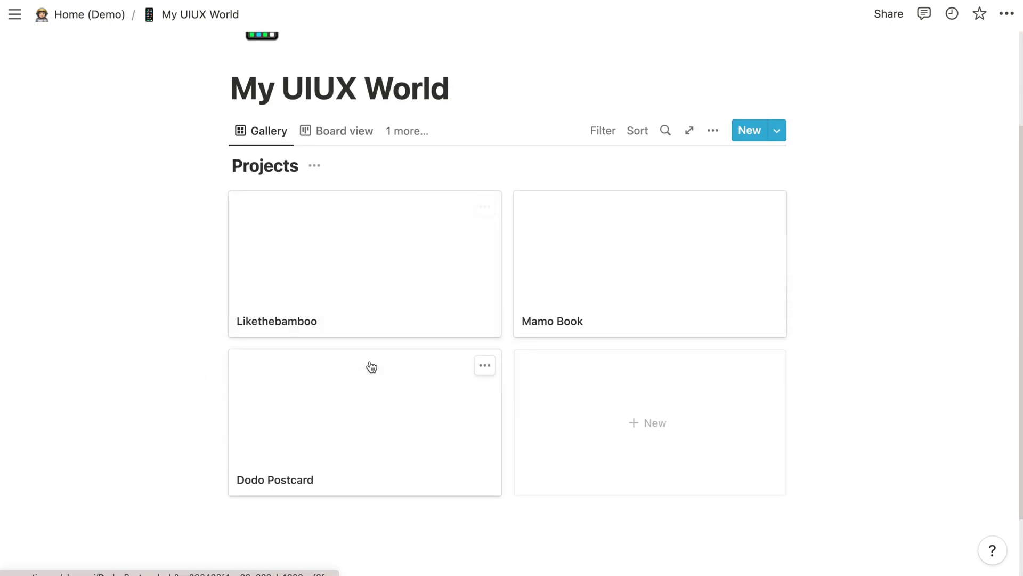
# Turn on full width for the My UIUX World page.
pyautogui.click(1006, 14)
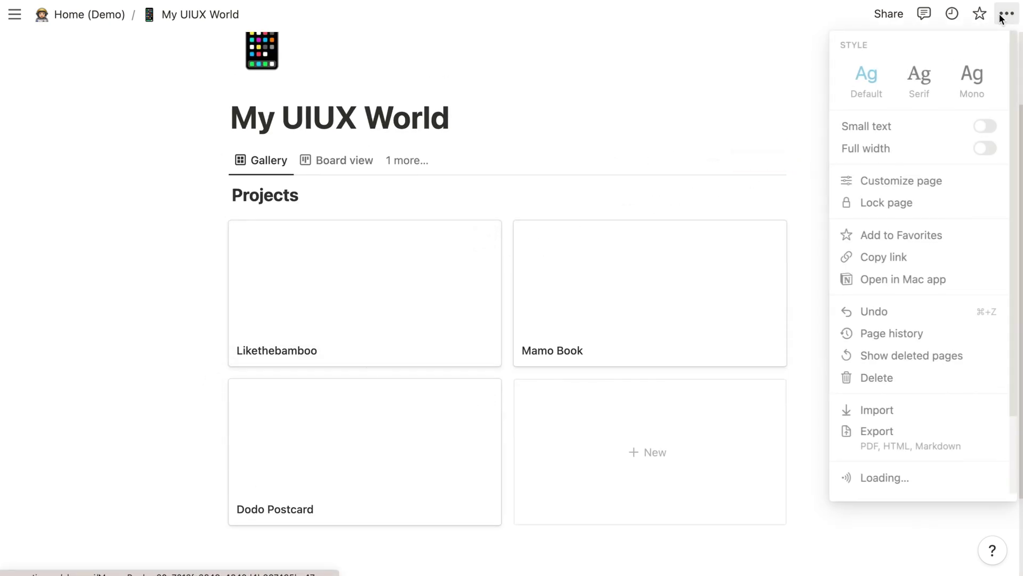
pyautogui.click(986, 148)
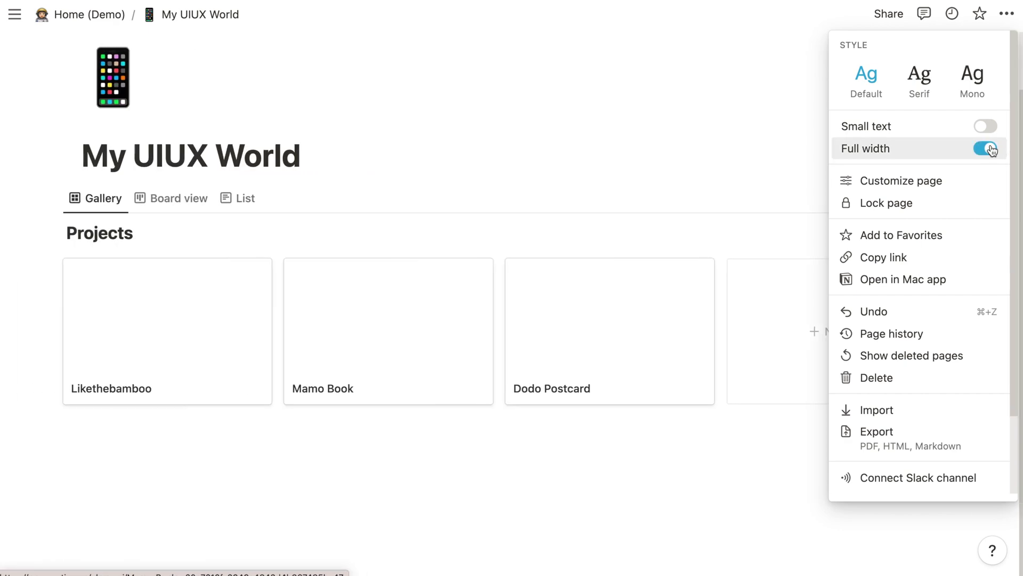
pyautogui.click(555, 148)
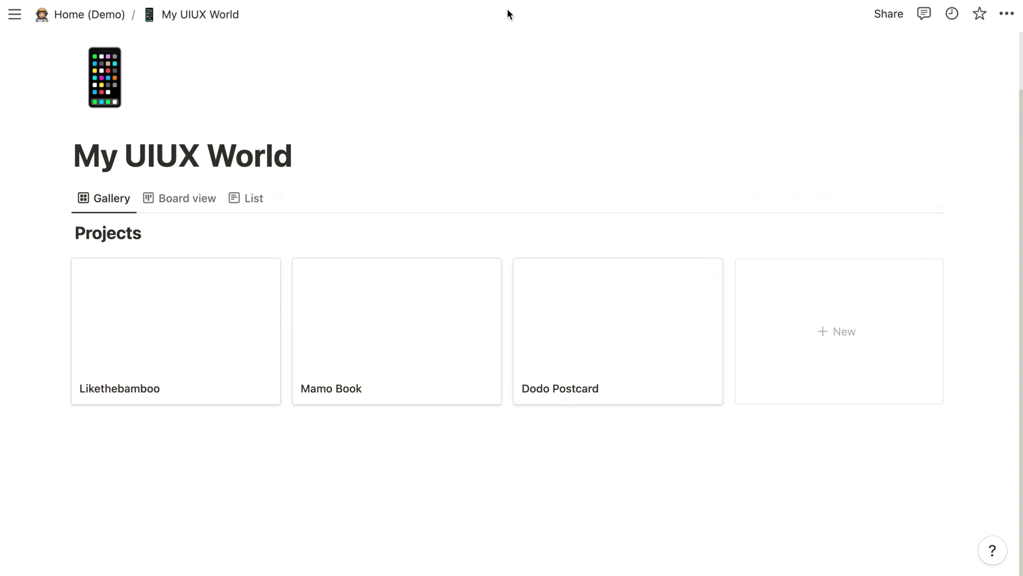
# Go back to Home (Demo) and open the calendar's Jun 16, 2022 entry as a full page.
pyautogui.click(122, 20)
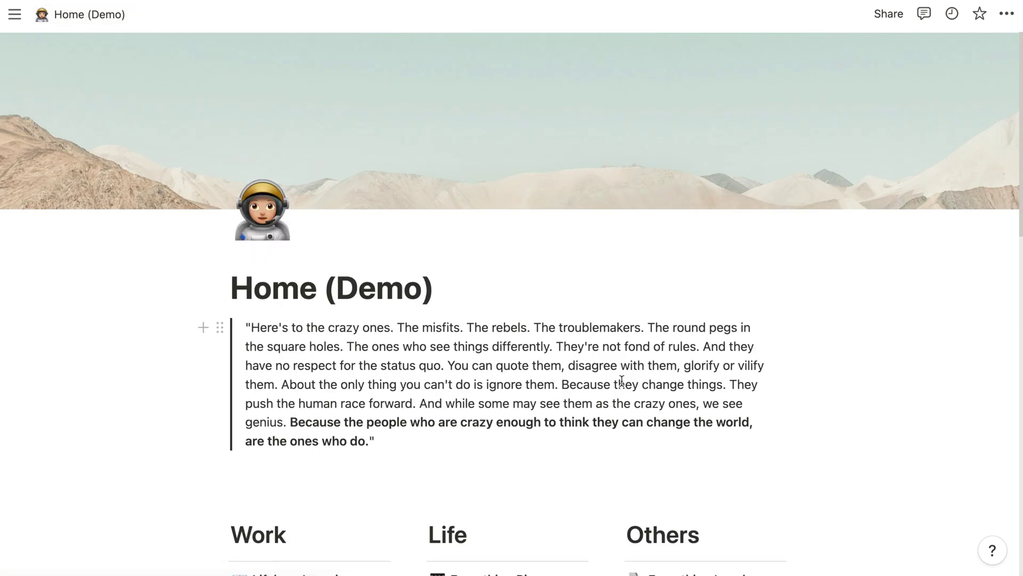
pyautogui.scroll(-5, 621, 381)
pyautogui.scroll(-9, 621, 381)
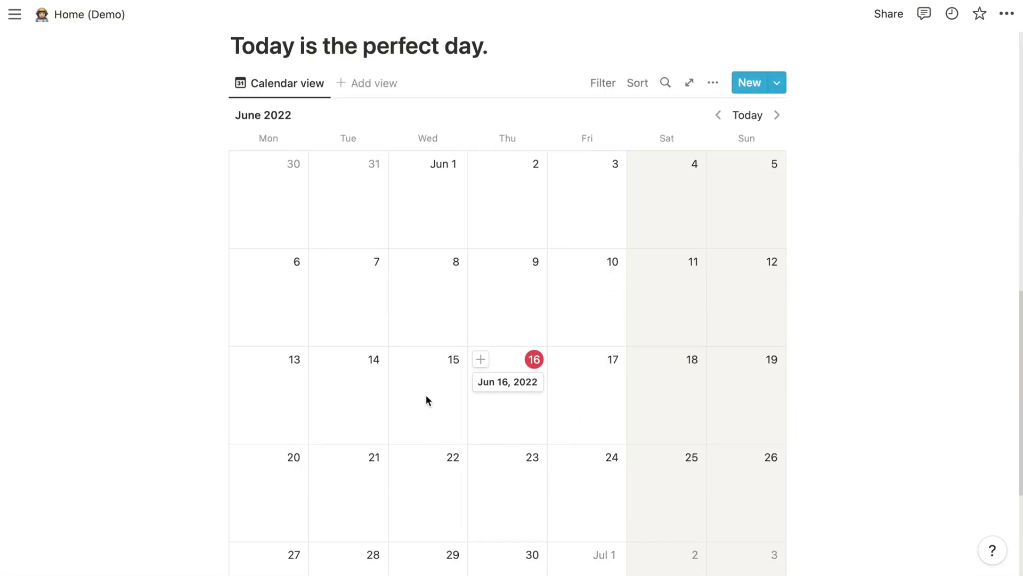
pyautogui.click(522, 384)
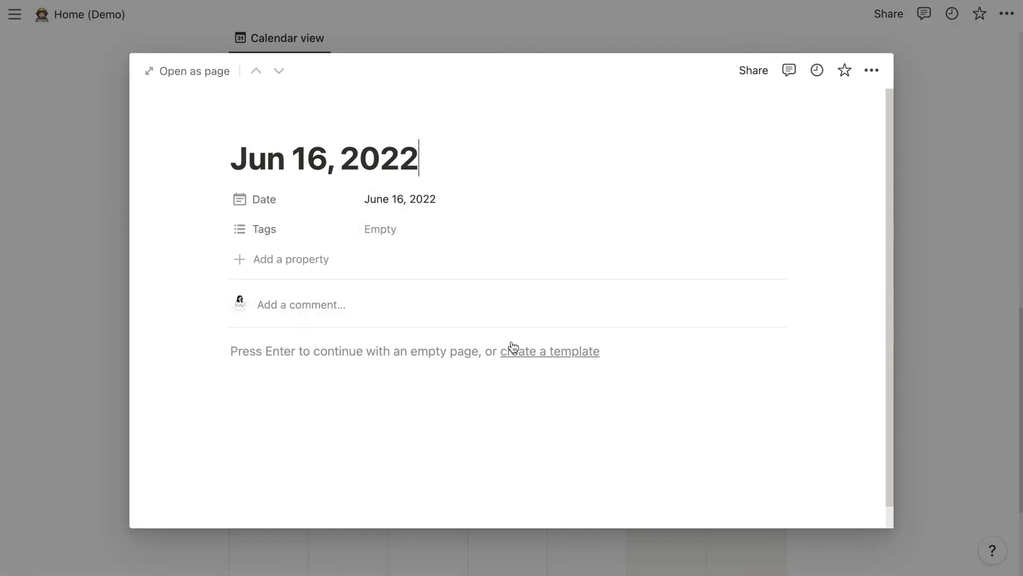
pyautogui.click(185, 71)
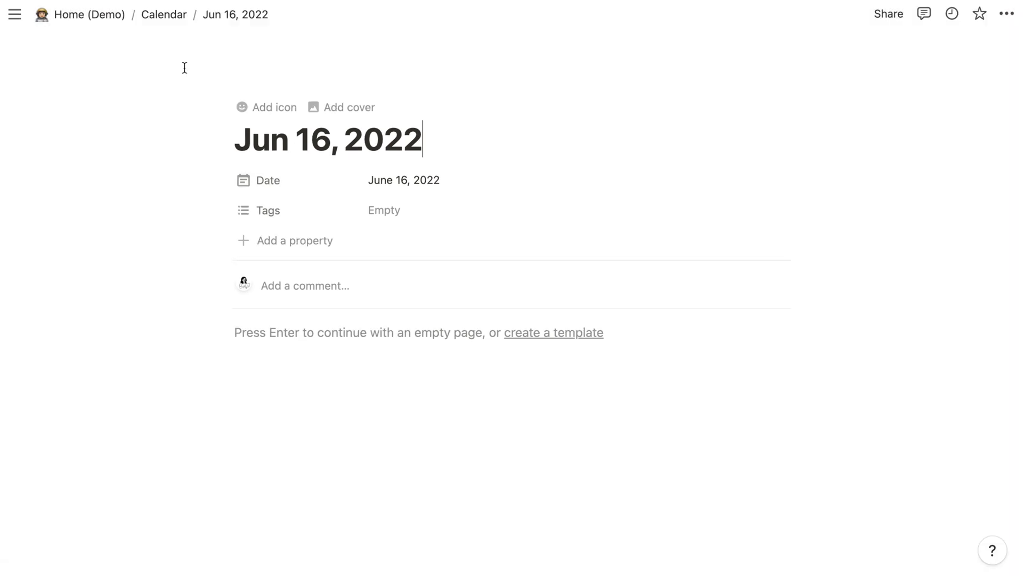
# Create a new Calendar template and insert a board view into it with a new database titled To-Do List.
pyautogui.click(540, 342)
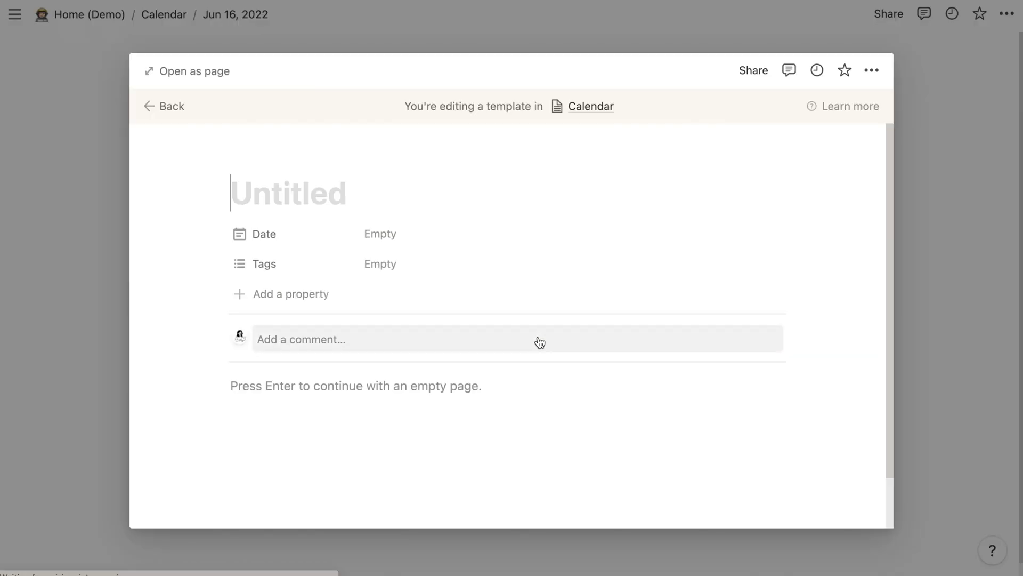
pyautogui.click(195, 77)
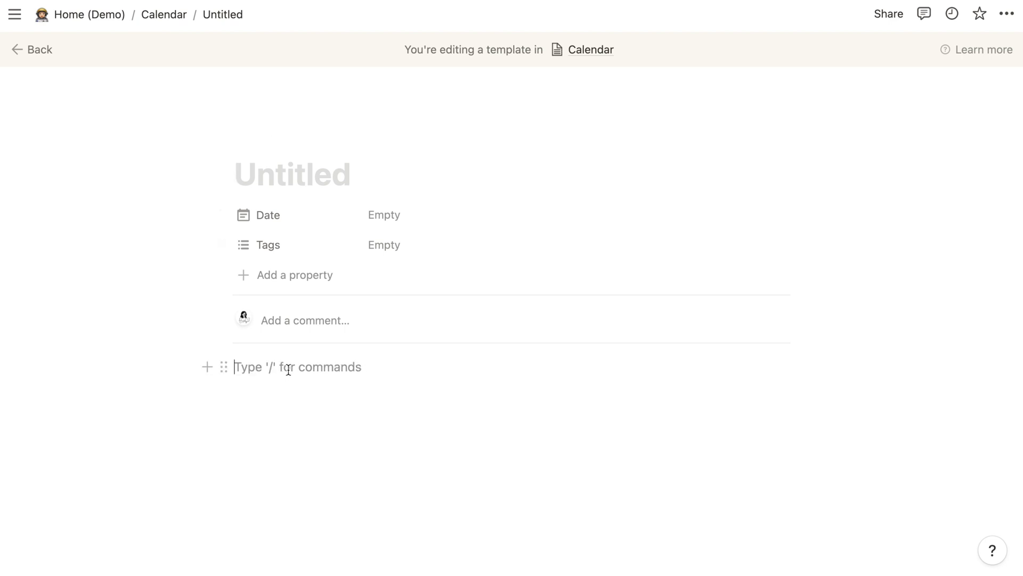
pyautogui.write('/')
pyautogui.scroll(-5, 330, 307)
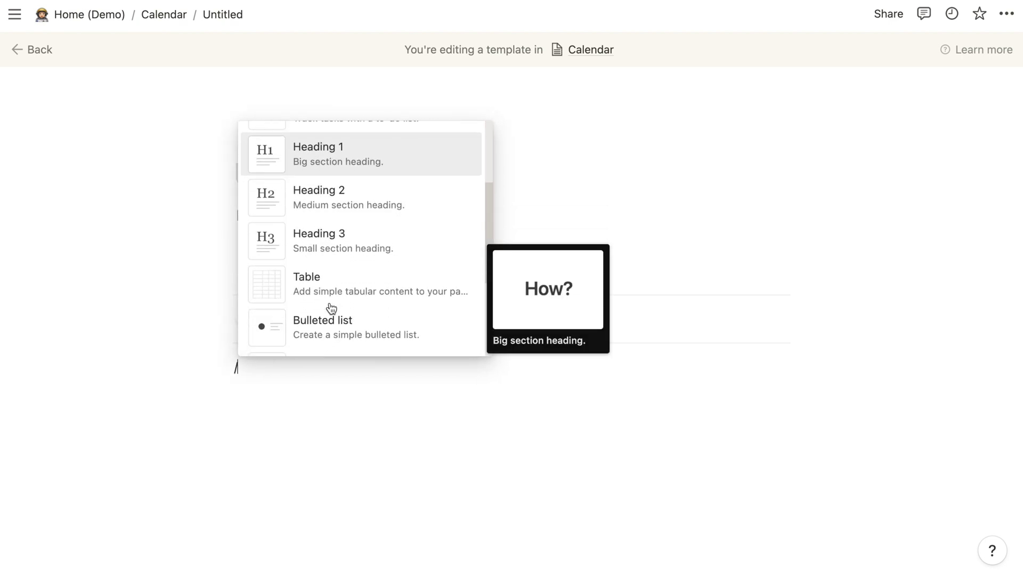
pyautogui.scroll(-8, 330, 308)
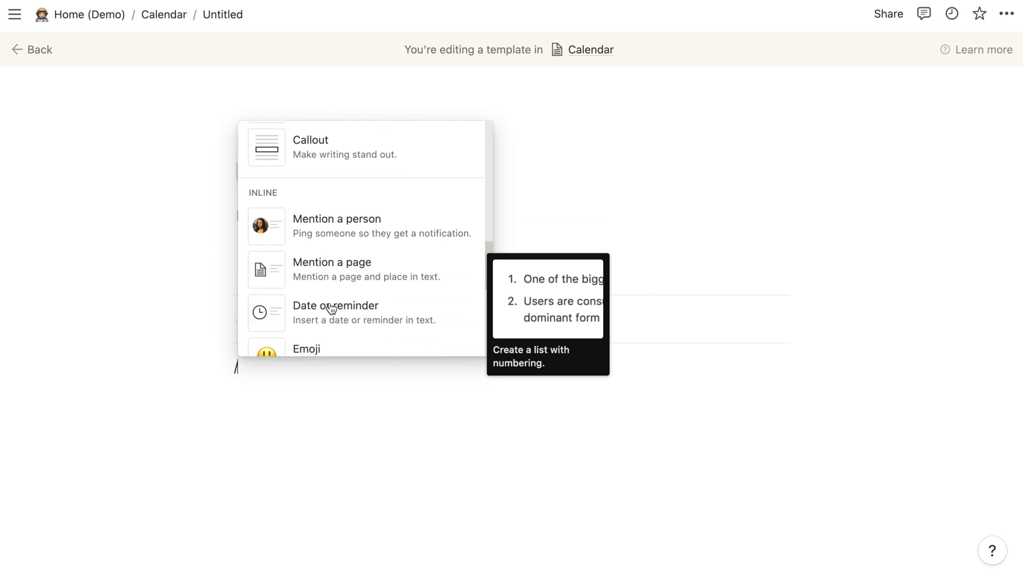
pyautogui.scroll(-4, 331, 306)
pyautogui.click(334, 293)
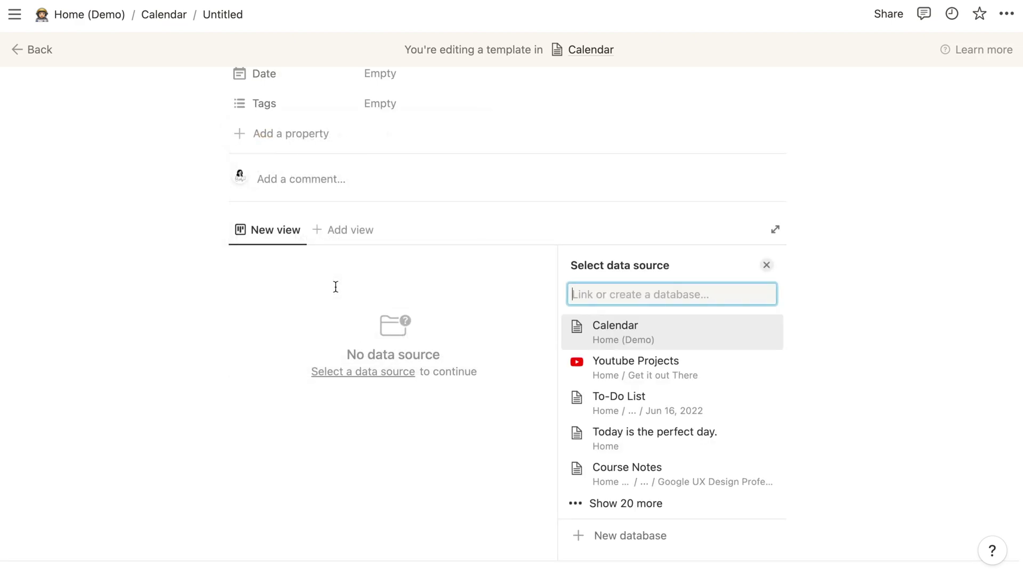
pyautogui.click(618, 535)
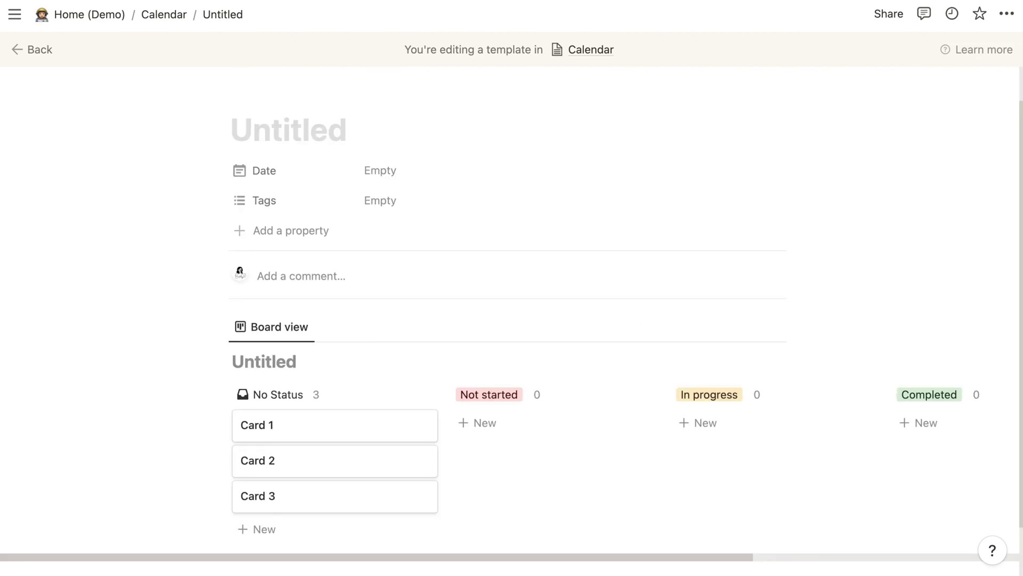
pyautogui.click(263, 361)
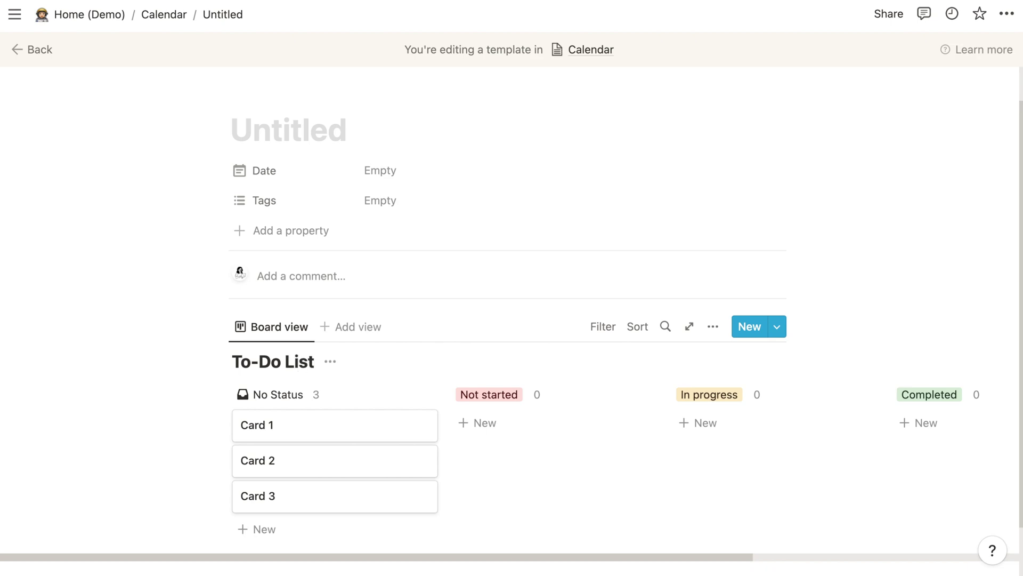
# Delete the sample cards Card 1, Card 2 and Card 3 from the To-Do List board.
pyautogui.scroll(-2, 269, 365)
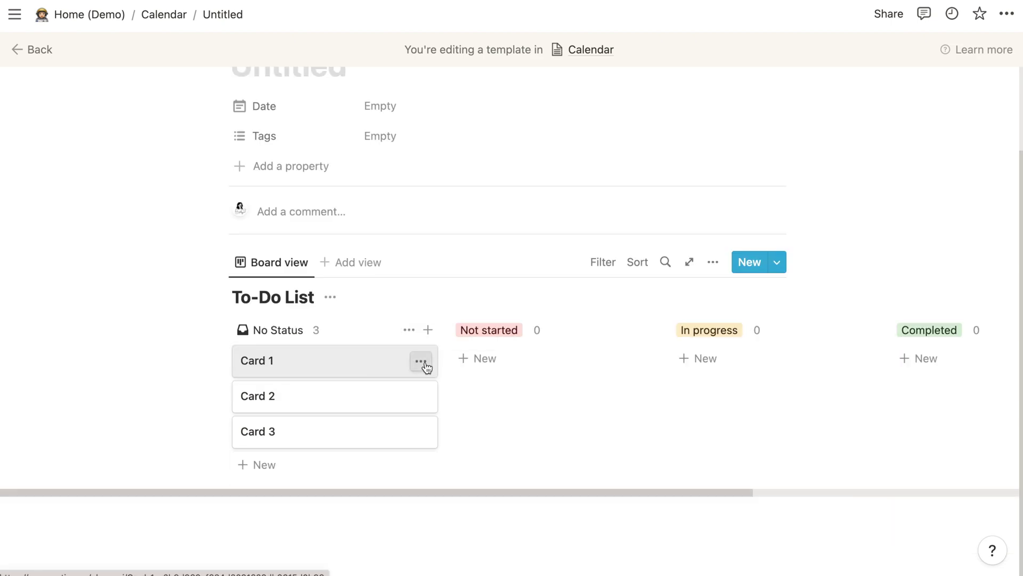
pyautogui.click(421, 361)
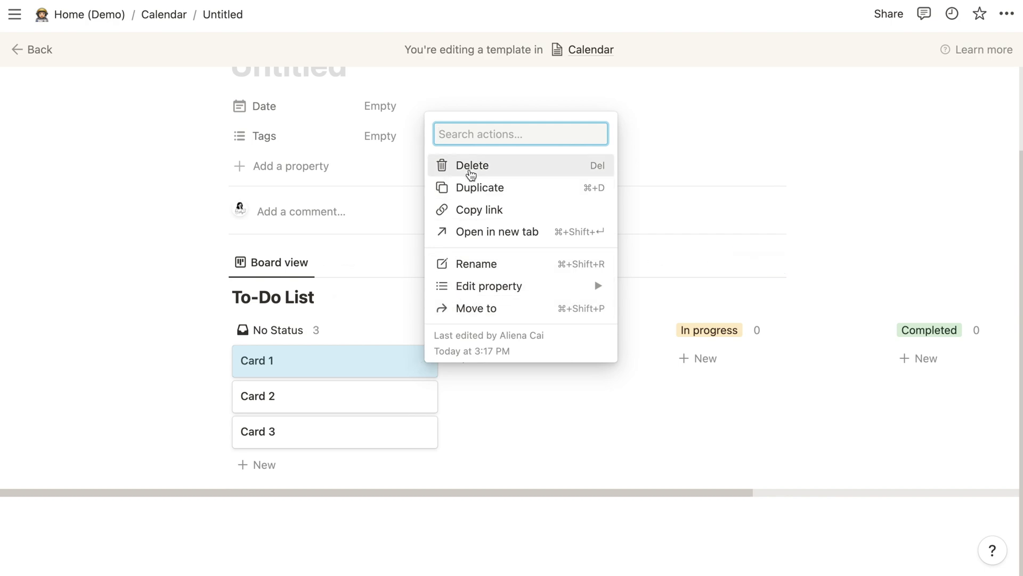
pyautogui.click(470, 169)
pyautogui.click(421, 361)
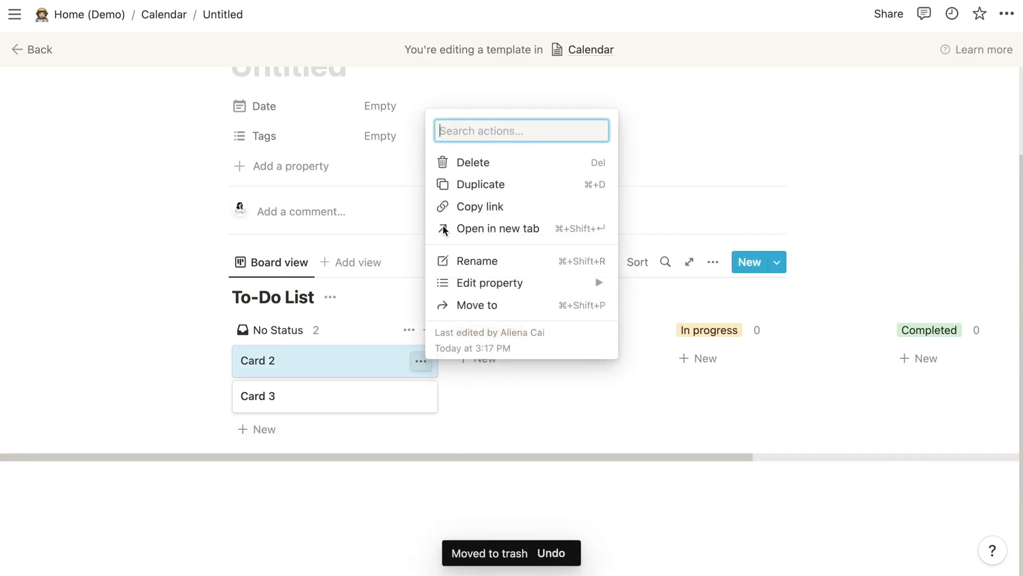
pyautogui.click(469, 162)
pyautogui.click(420, 377)
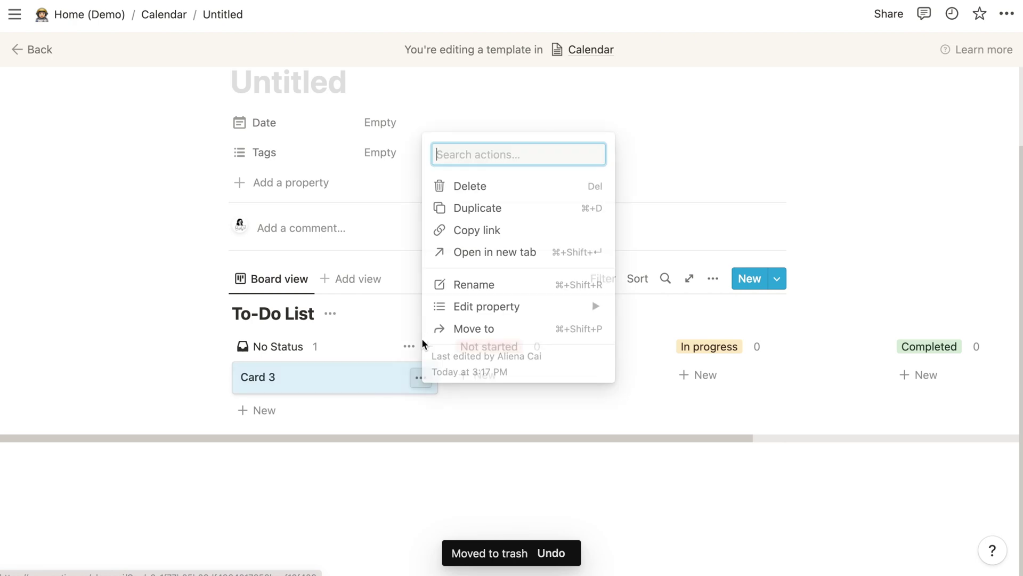
pyautogui.click(451, 186)
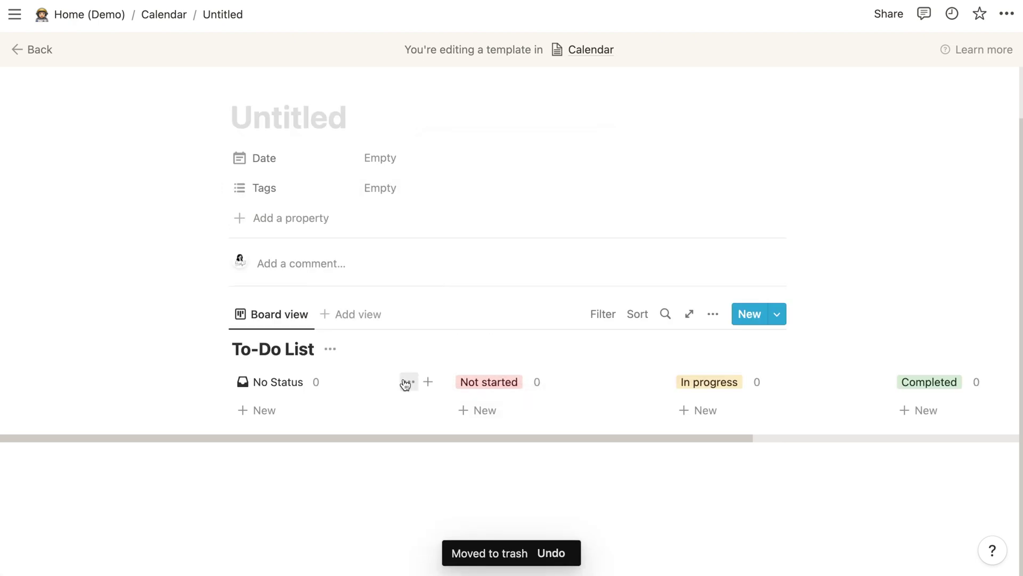
# Move the No Status group behind Completed on the To-Do List board and hide it.
pyautogui.moveTo(365, 386); pyautogui.dragTo(970, 402)
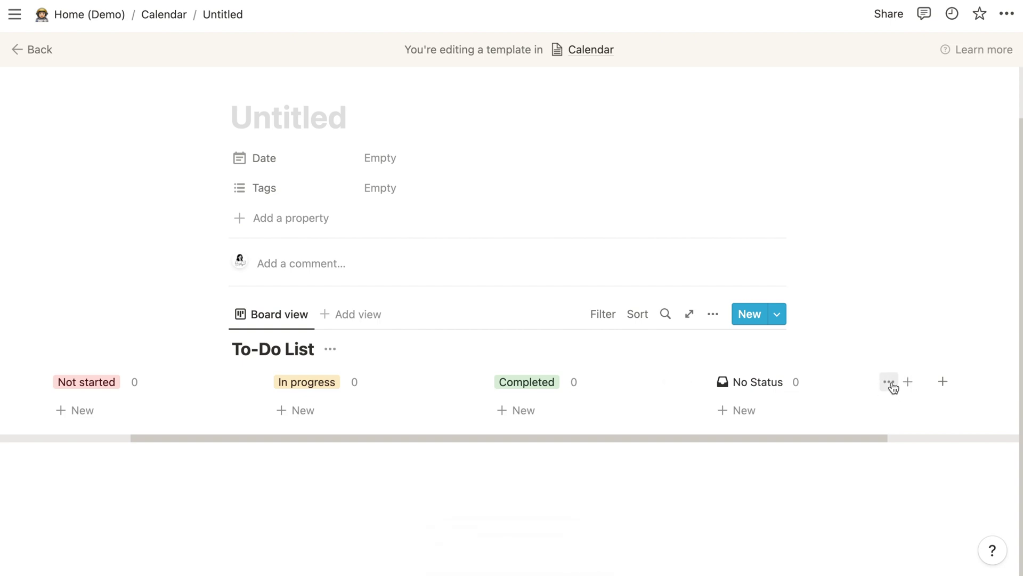
pyautogui.click(889, 382)
pyautogui.click(864, 408)
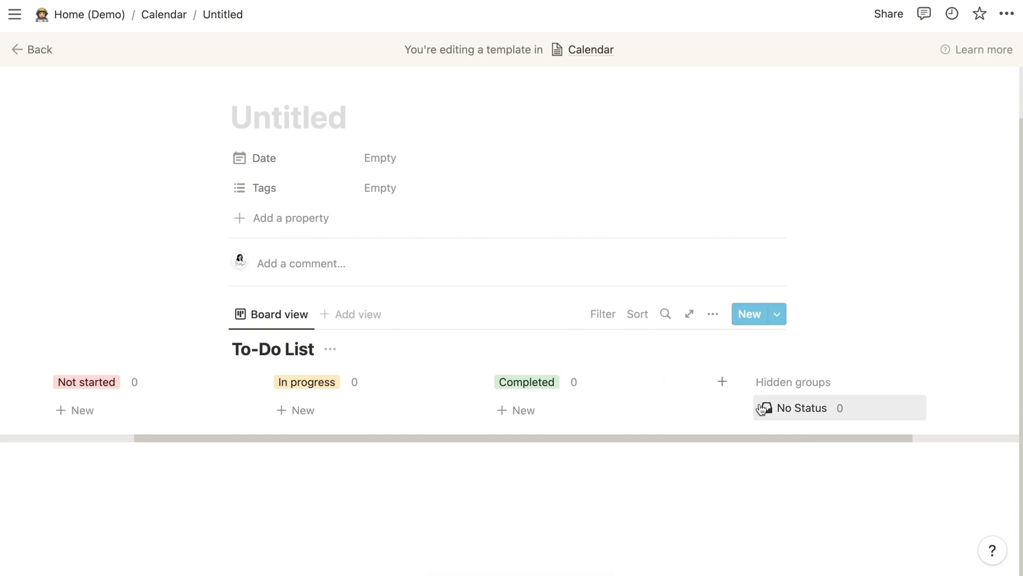
pyautogui.hscroll(-4, 762, 409)
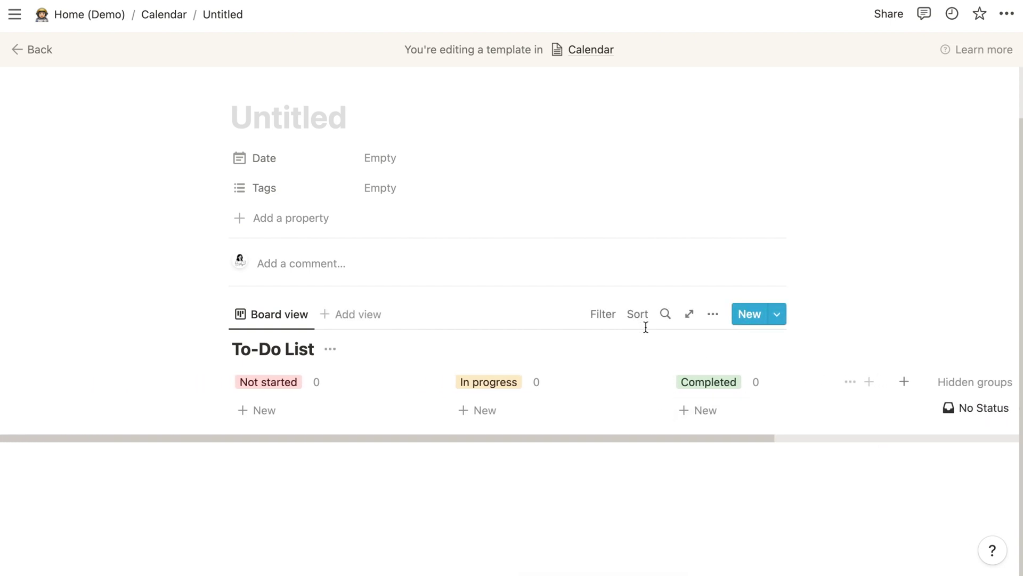
# Delete the Tags property from the Calendar database and title the template To-Do List.
pyautogui.click(218, 188)
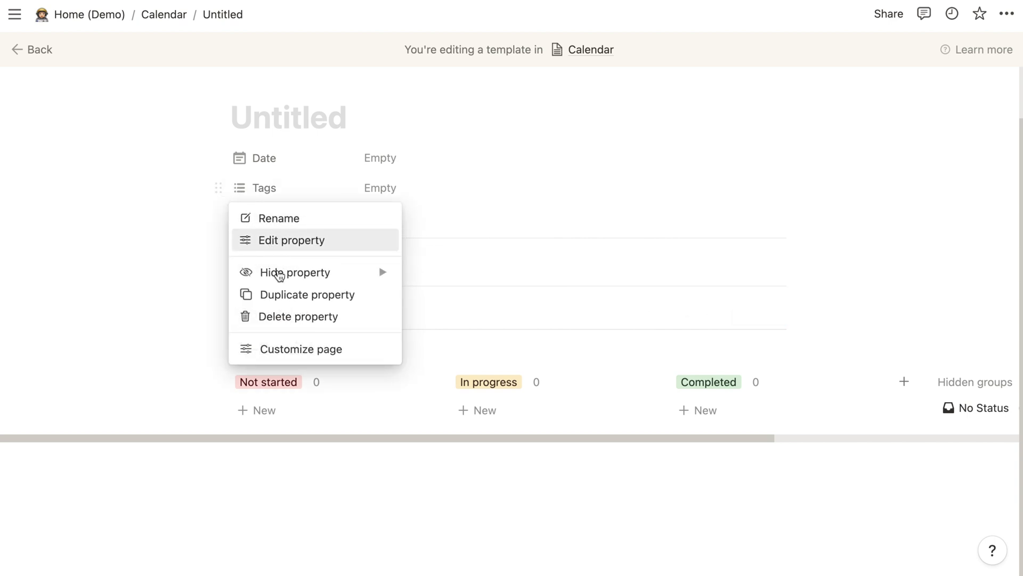
pyautogui.click(274, 315)
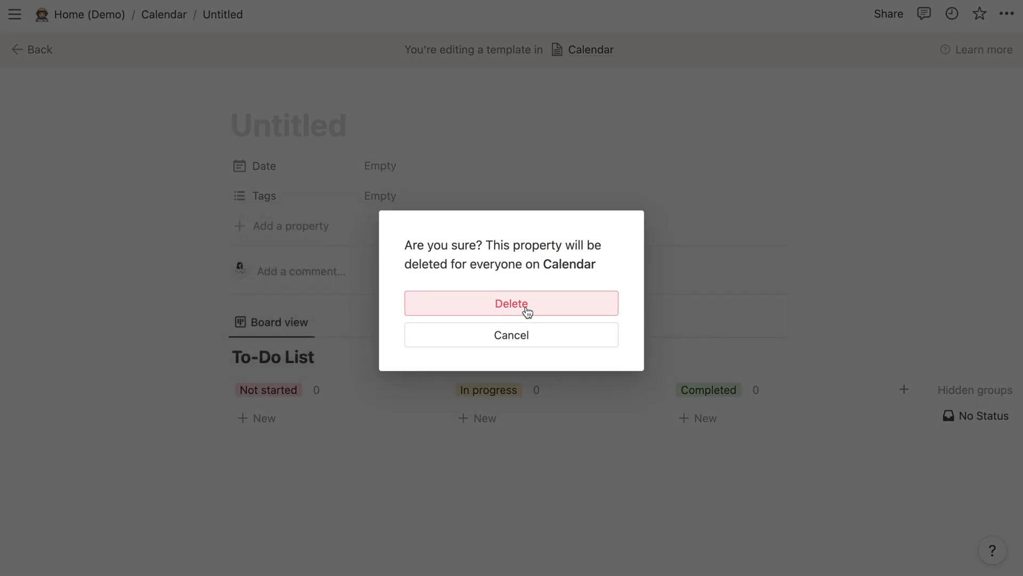
pyautogui.click(527, 310)
pyautogui.write('To-Do List')
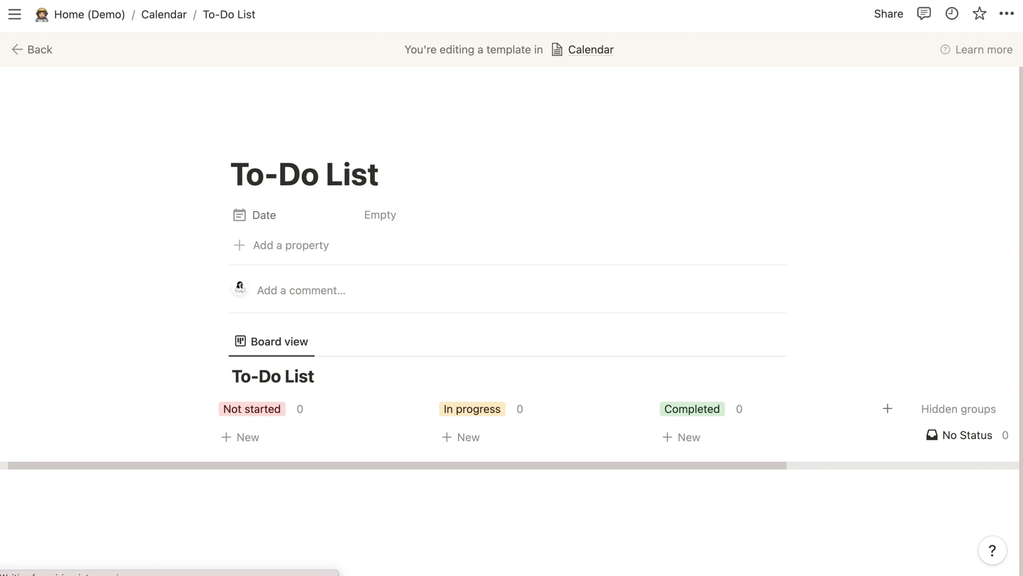
# Leave the template, apply To-Do List to the Jun 16, 2022 entry and open the entry as a full page.
pyautogui.click(17, 48)
pyautogui.click(156, 106)
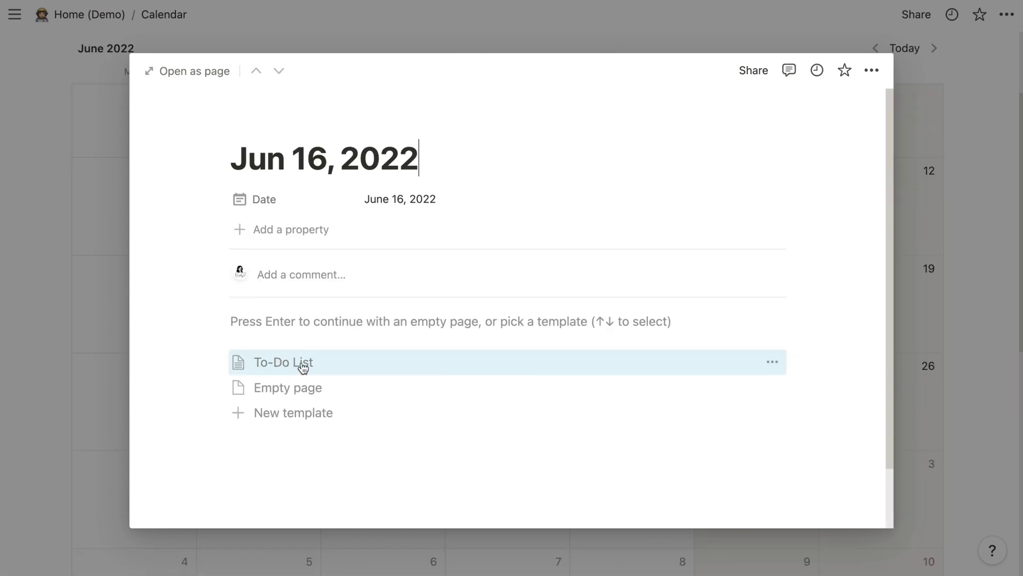
pyautogui.click(334, 365)
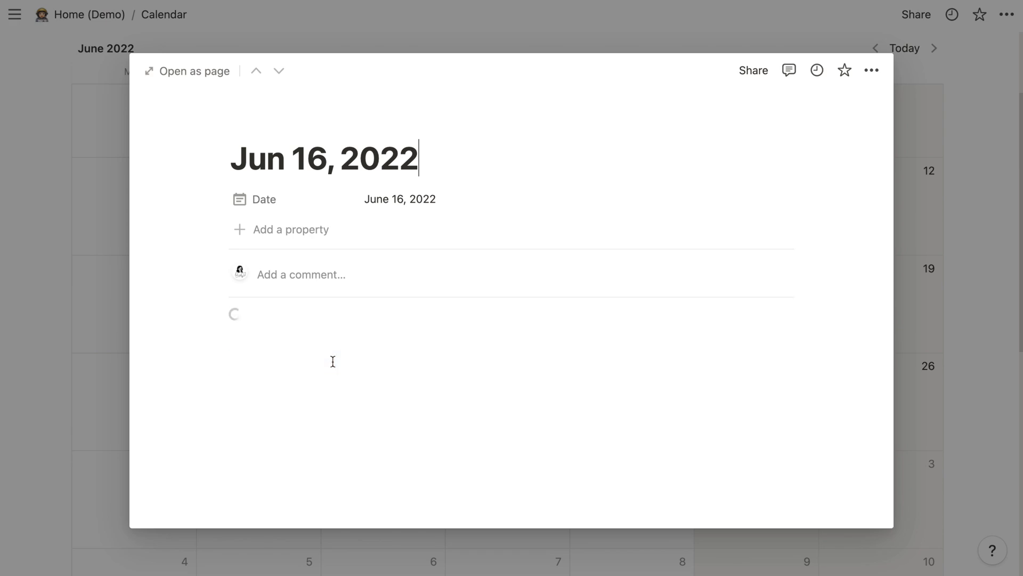
pyautogui.click(191, 74)
# Add a card named Call mom to the Not started group of the To-Do List board.
pyautogui.click(297, 406)
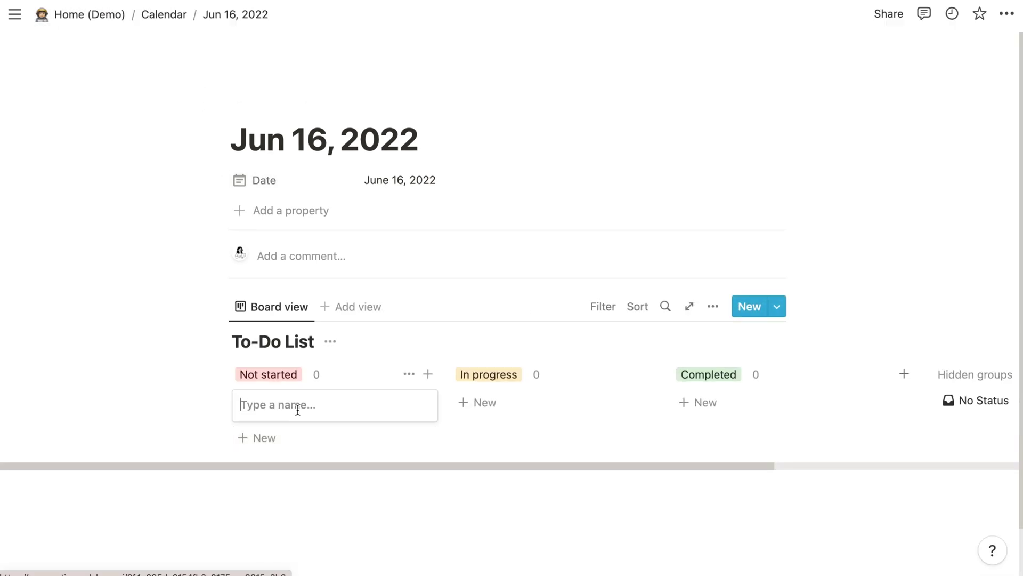
pyautogui.write('Call mom')
pyautogui.press('Escape')
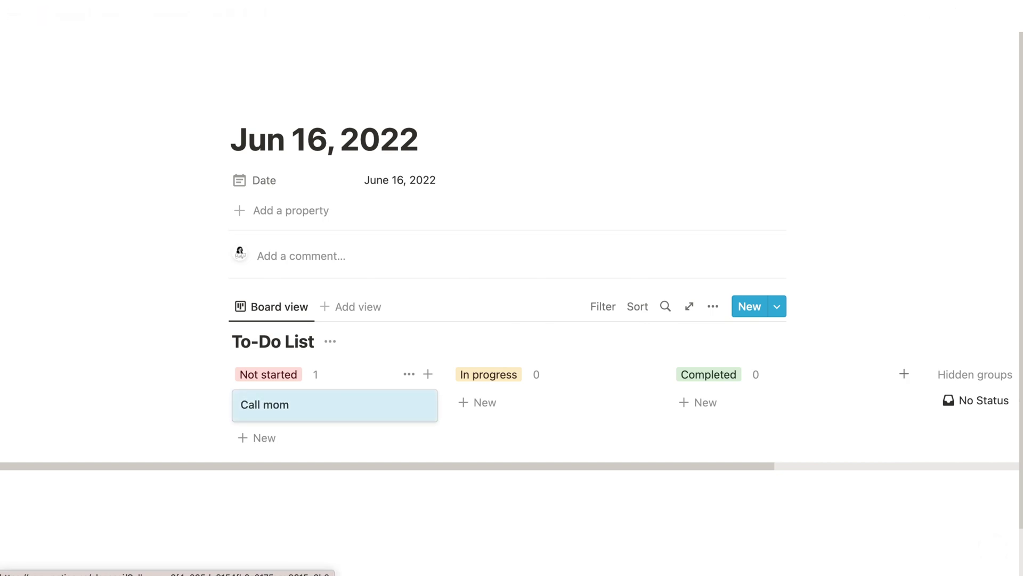
# Add cards named Shoot Youtube Video and Cleanup Dishes to the Not started group of the To-Do List board.
pyautogui.click(313, 438)
pyautogui.write('Shoot Yo')
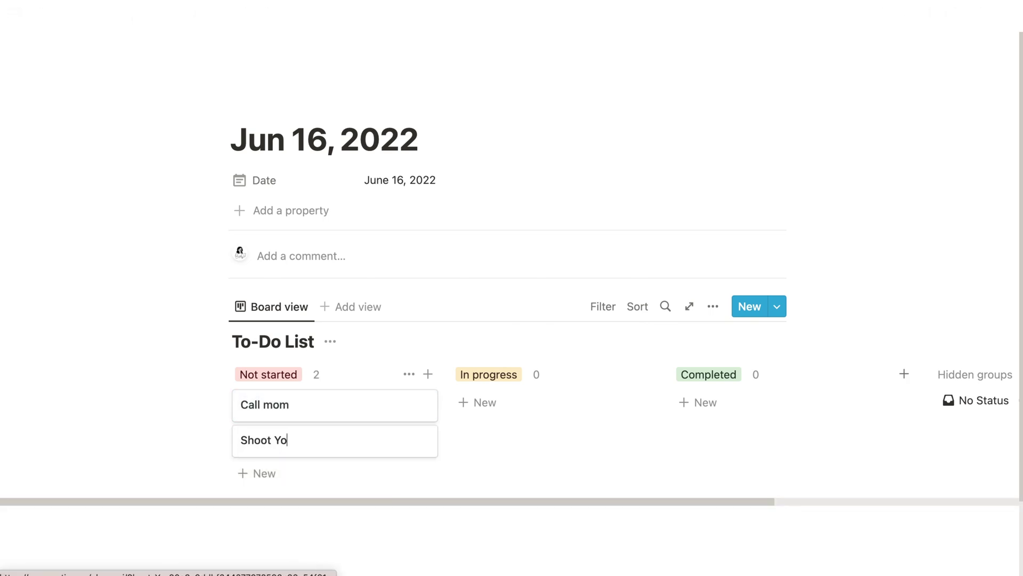
pyautogui.write('utube Video')
pyautogui.click(288, 469)
pyautogui.write('Cleanup Di')
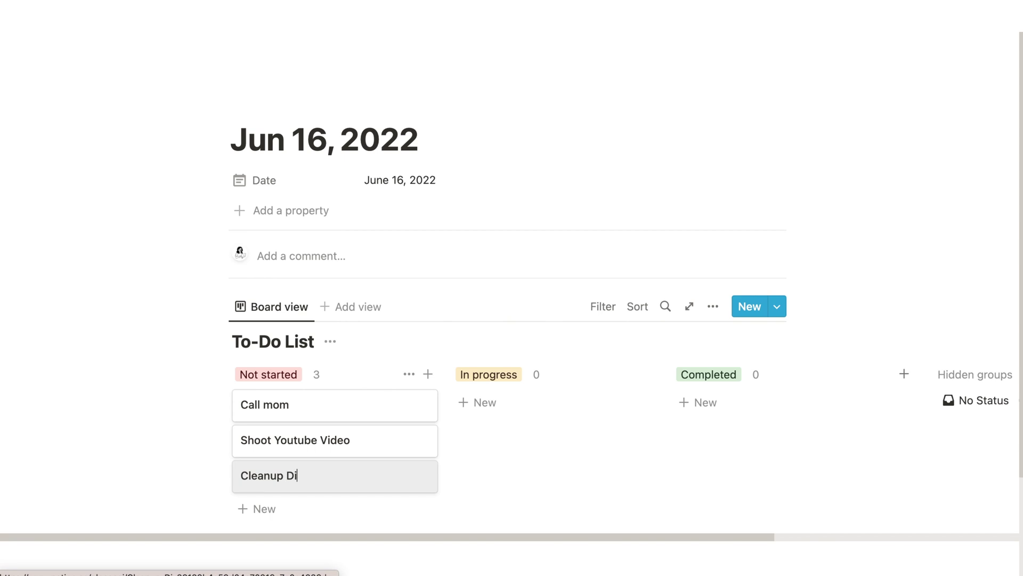
pyautogui.write('shes')
pyautogui.press('Return')
# Open the Shoot Youtube Video card to view its properties and close it again.
pyautogui.scroll(-3, 278, 376)
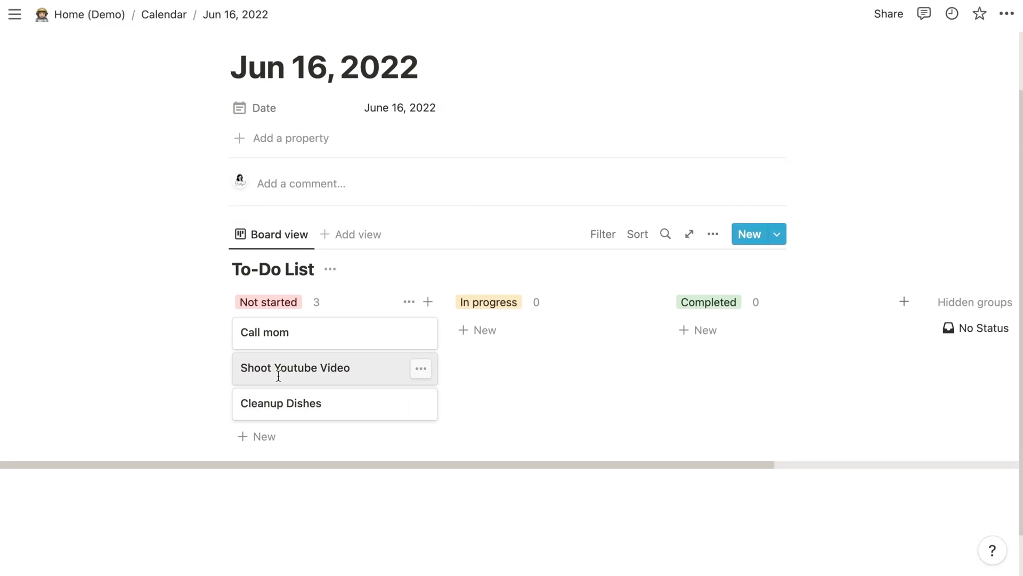
pyautogui.click(283, 379)
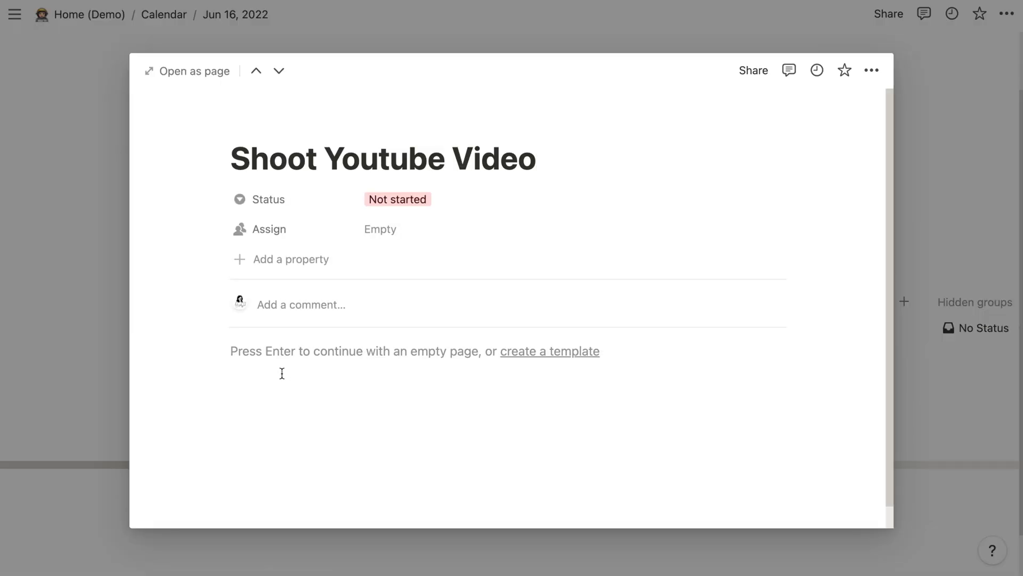
pyautogui.click(88, 260)
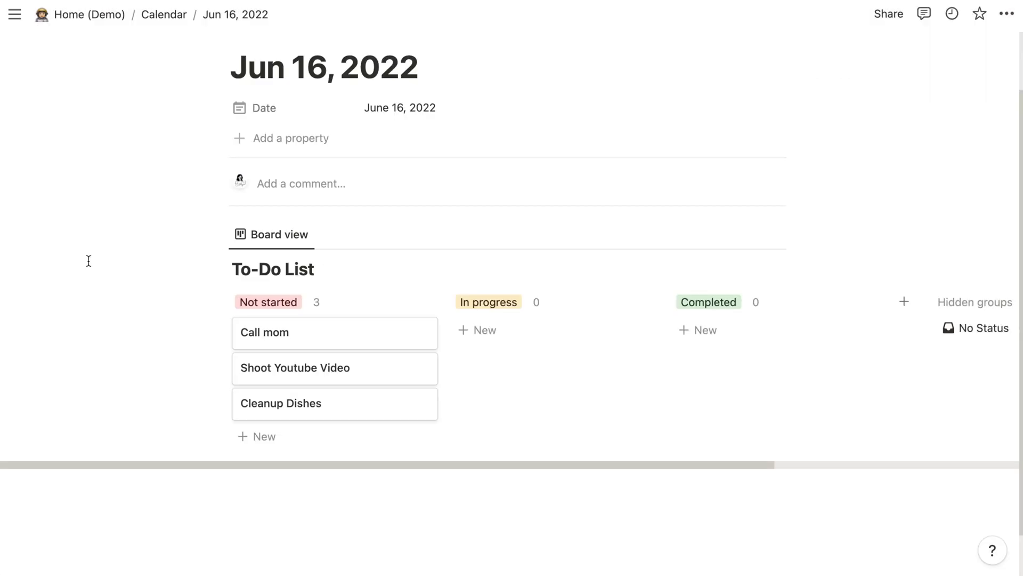
# Move the Call mom card to In progress and back to Not started, and move Shoot Youtube Video to In progress.
pyautogui.moveTo(310, 343); pyautogui.dragTo(527, 377)
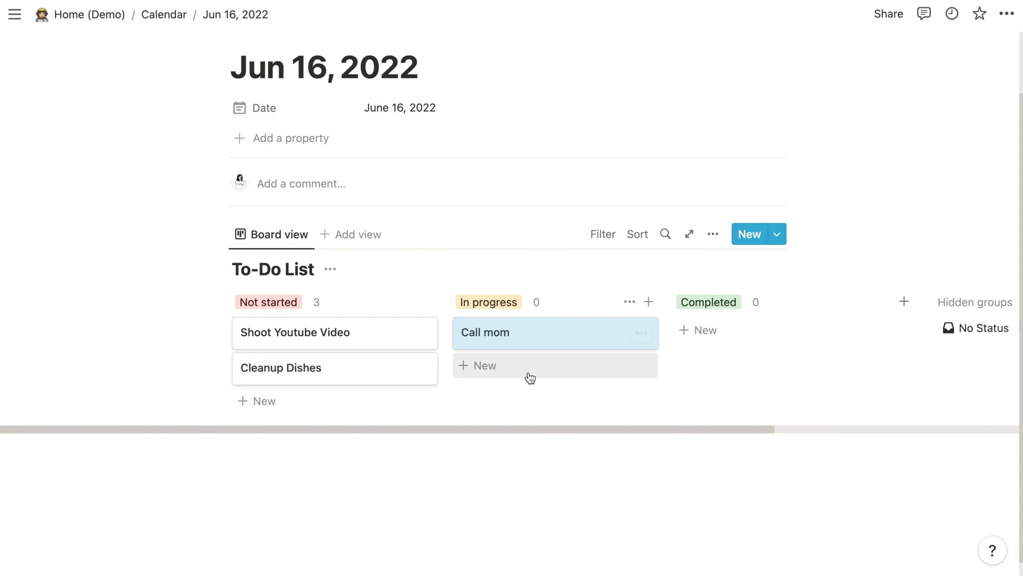
pyautogui.moveTo(487, 331); pyautogui.dragTo(341, 326)
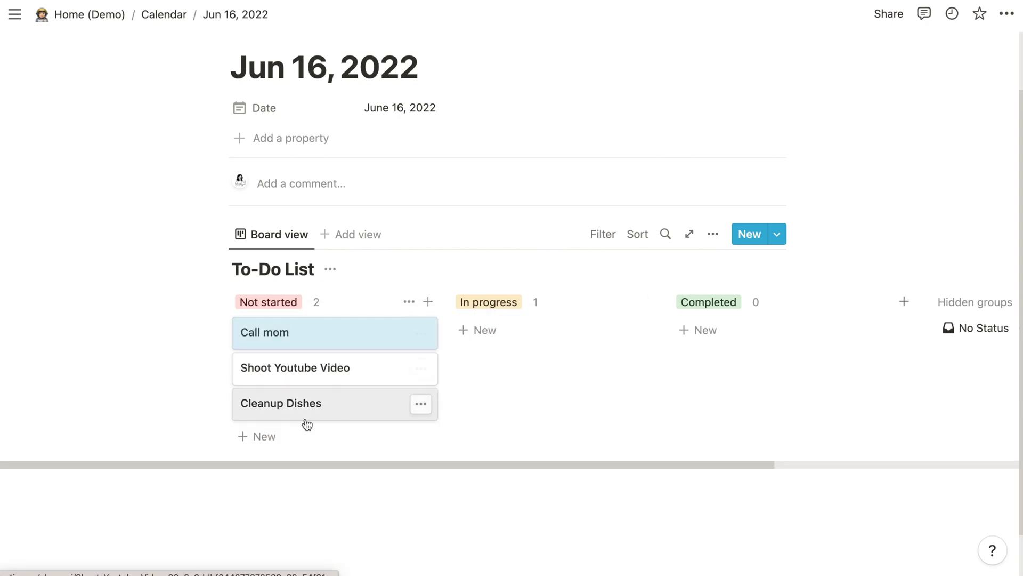
pyautogui.moveTo(369, 379); pyautogui.dragTo(501, 346)
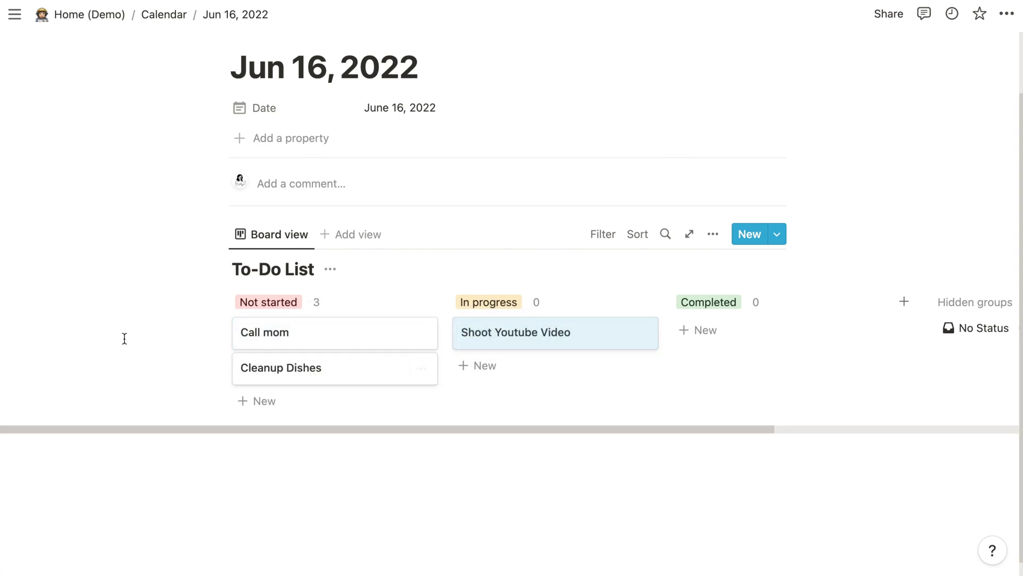
# Return to the Calendar and create an entry on June 17, 2022 with the To-Do List template applied.
pyautogui.click(158, 21)
pyautogui.scroll(-2, 410, 391)
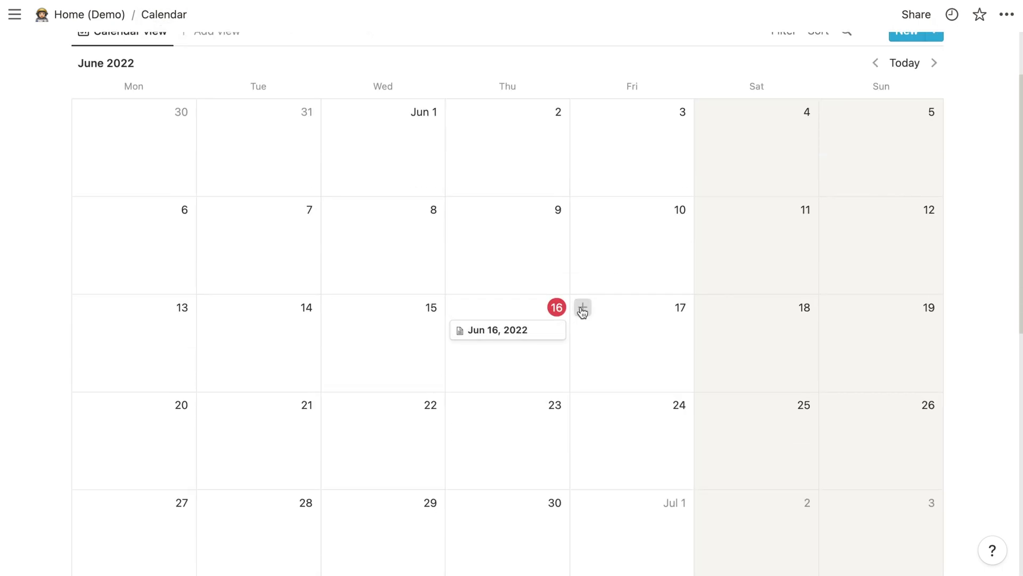
pyautogui.click(580, 308)
pyautogui.click(382, 366)
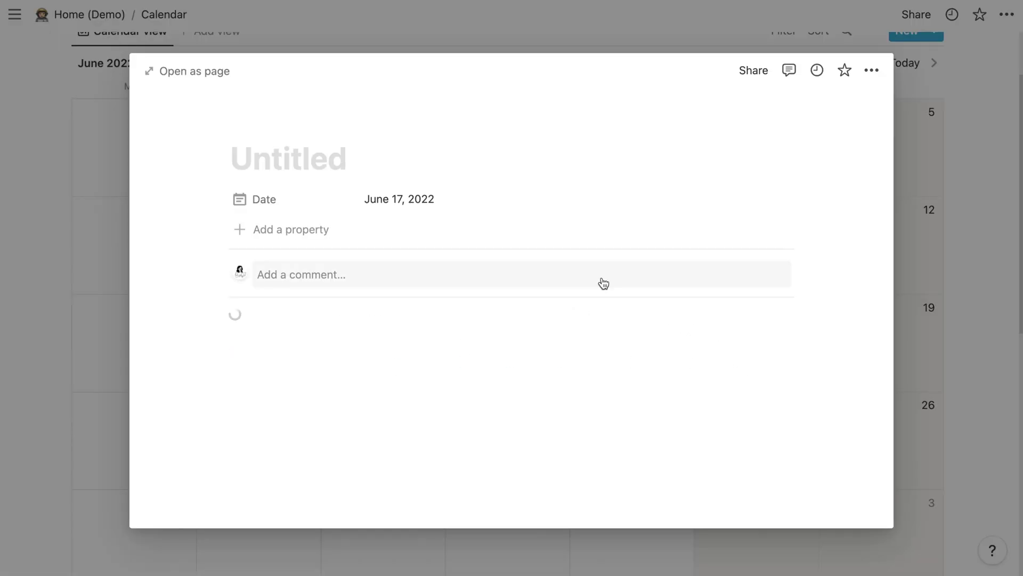
# Title the new June 17 entry Jun 17, 2022 and close it.
pyautogui.click(419, 201)
pyautogui.click(312, 164)
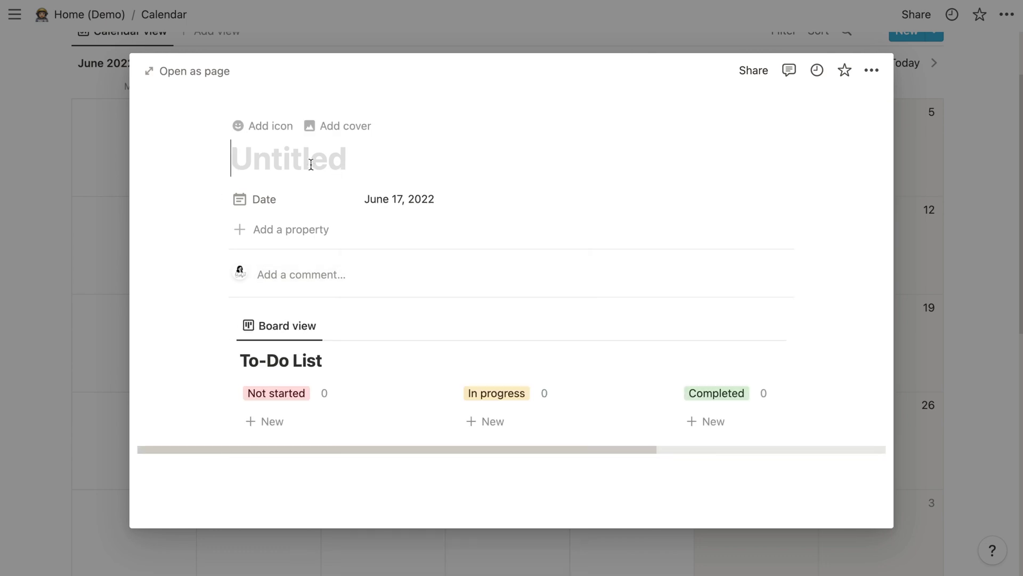
pyautogui.write('Jun 17, 2022')
pyautogui.click(57, 345)
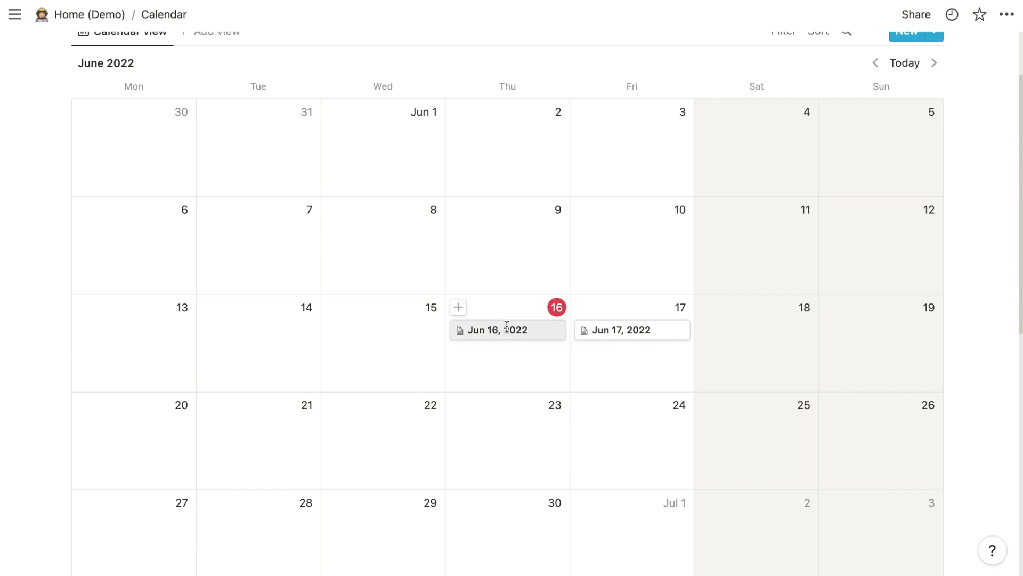